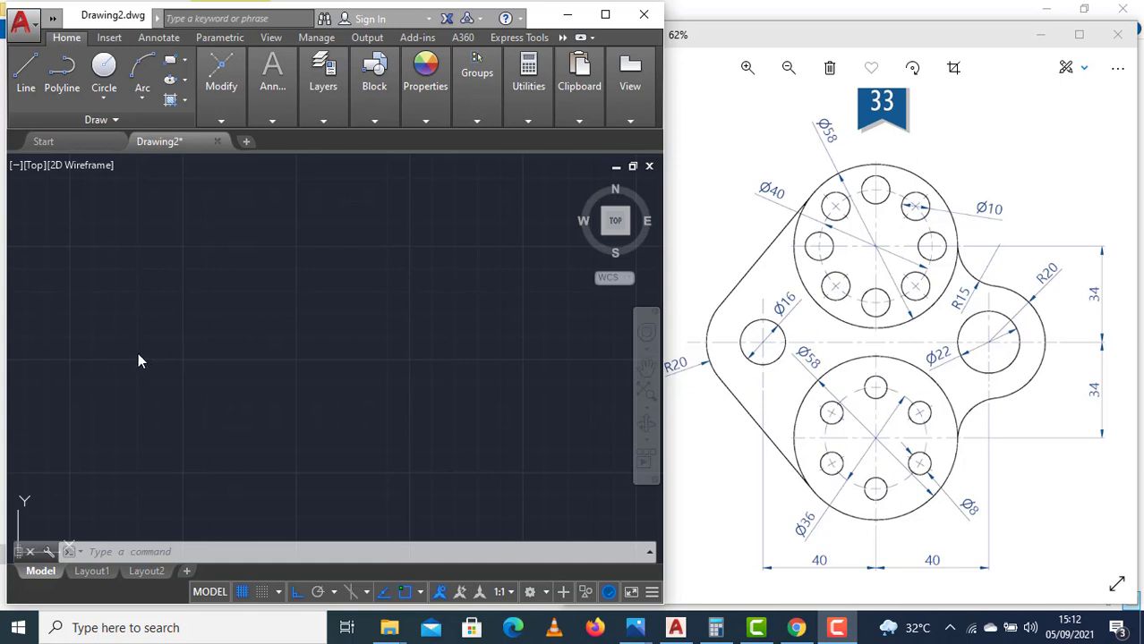
Draw a 200-long horizontal axis line.
{"action": "type", "text": "l"}
{"action": "key", "text": "Return"}
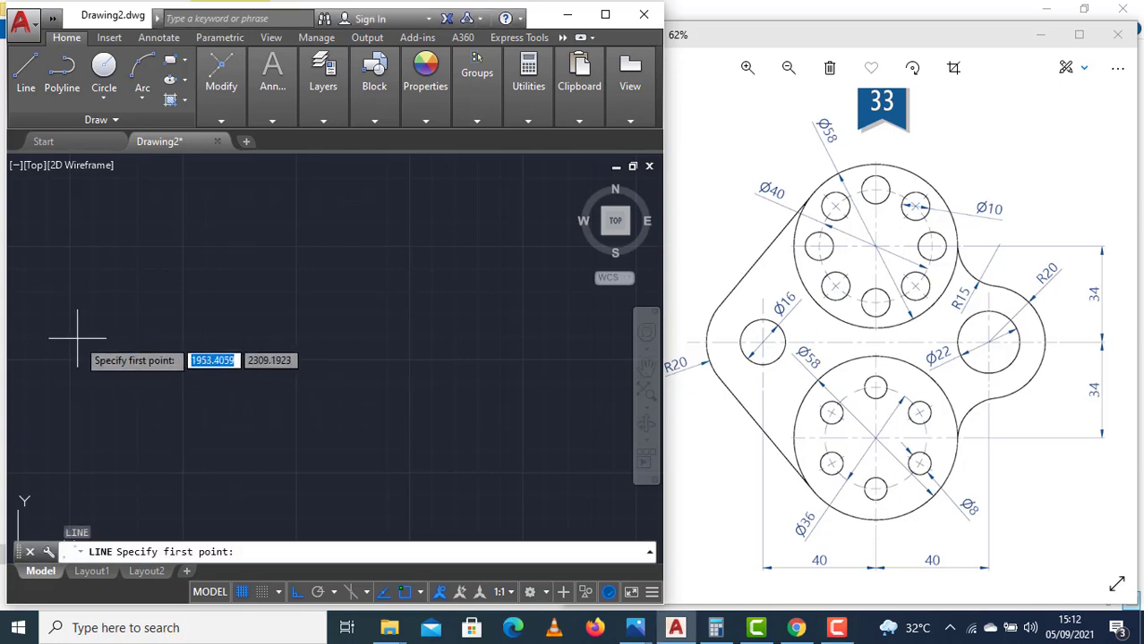
{"action": "left_click", "coordinate": [77, 339]}
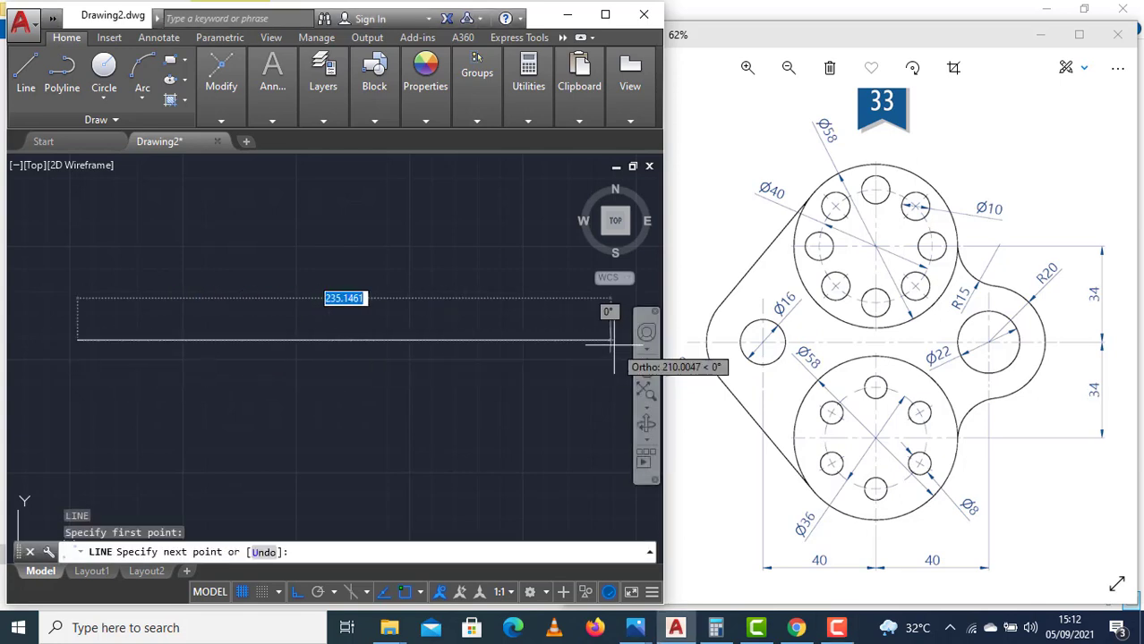
{"action": "type", "text": "200"}
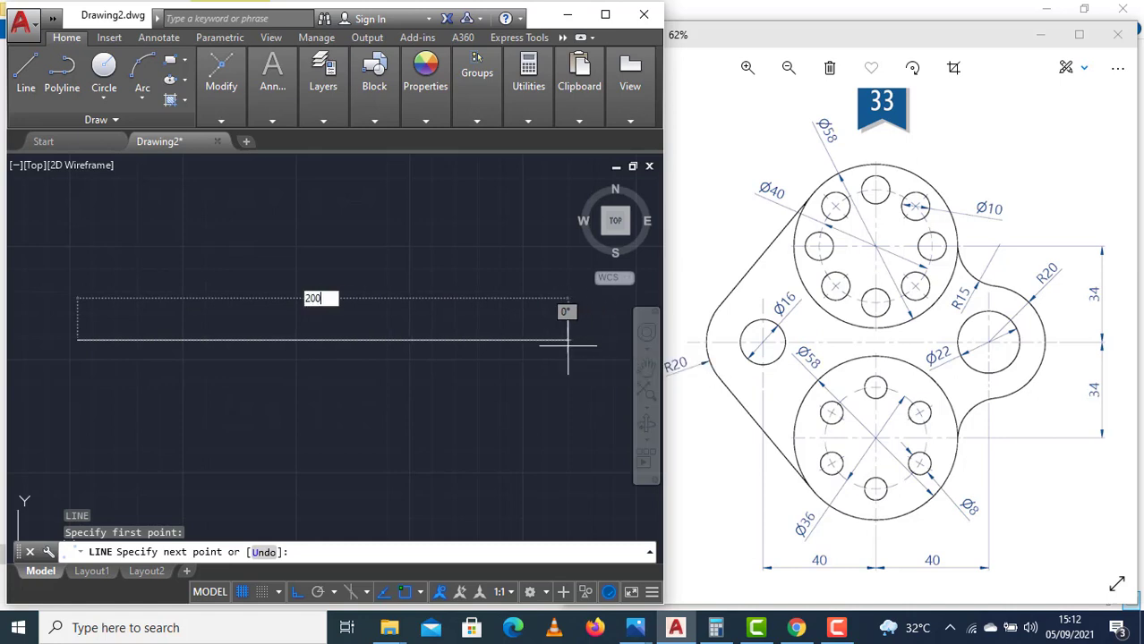
{"action": "key", "text": "Return"}
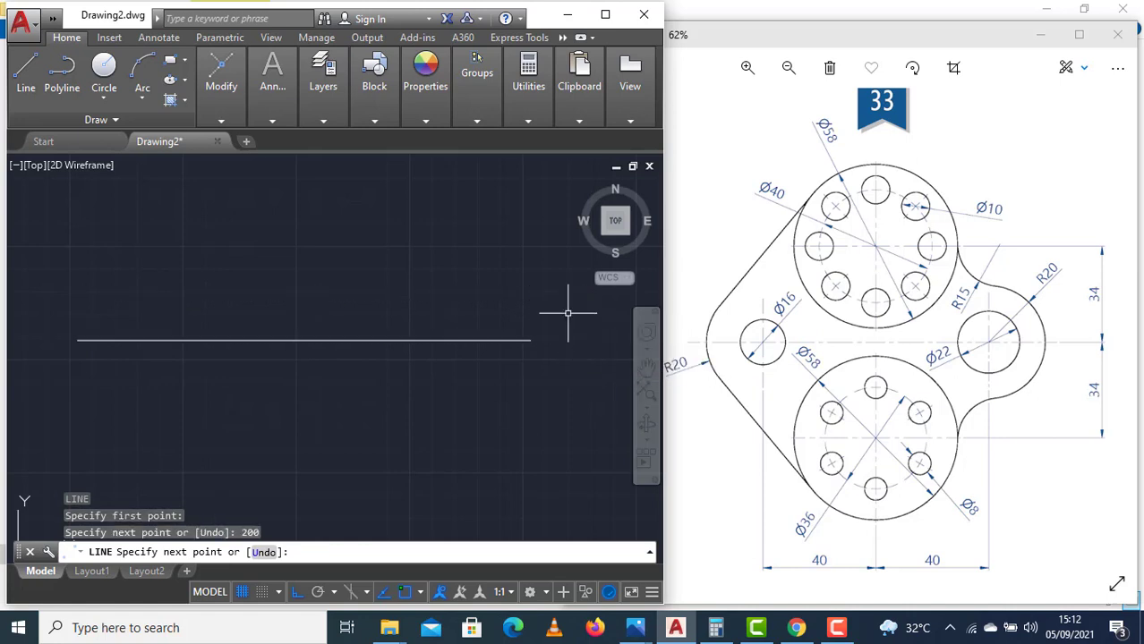
{"action": "key", "text": "Return"}
Draw 100-long vertical lines up and down from the horizontal line's midpoint.
{"action": "key", "text": "space"}
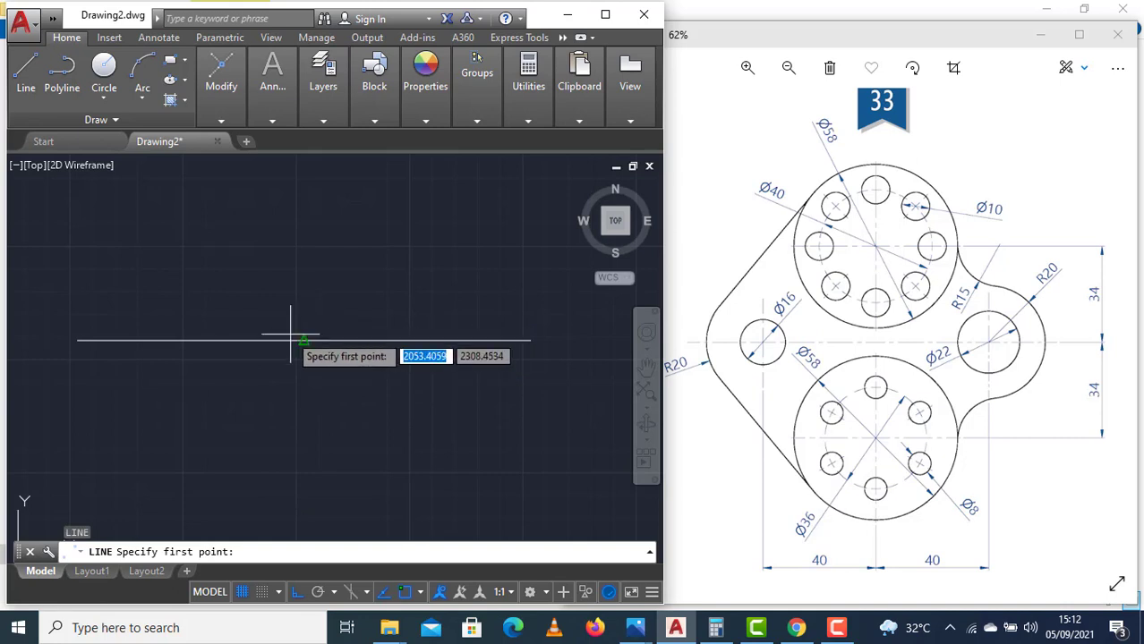
{"action": "left_click", "coordinate": [304, 341]}
{"action": "type", "text": "100"}
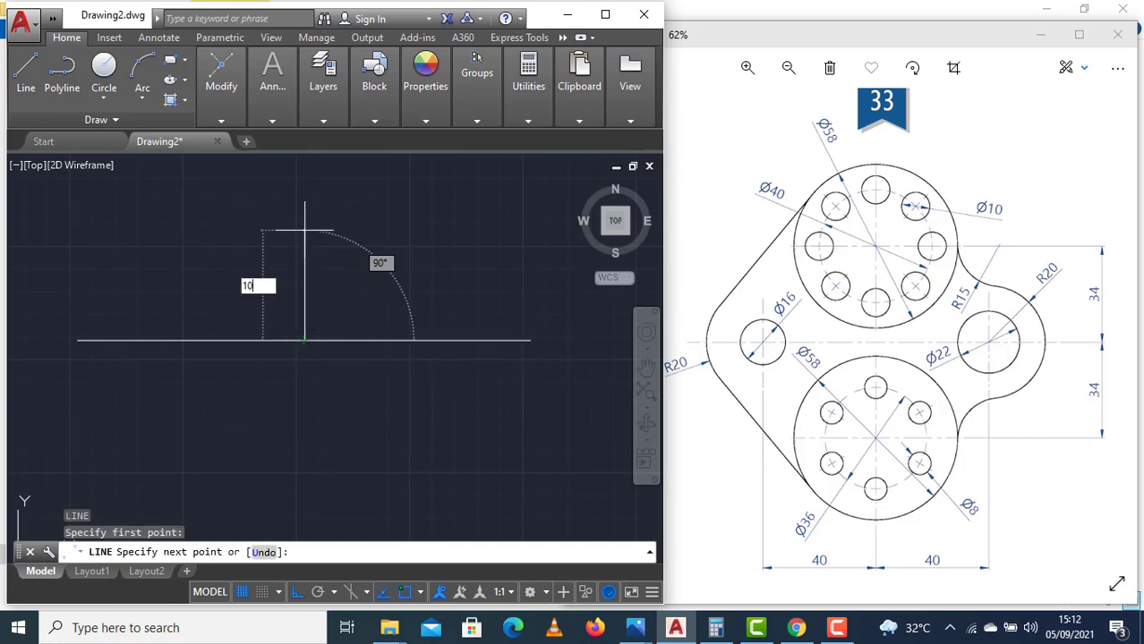
{"action": "key", "text": "Return"}
{"action": "key", "text": "Return"}
{"action": "key", "text": "space"}
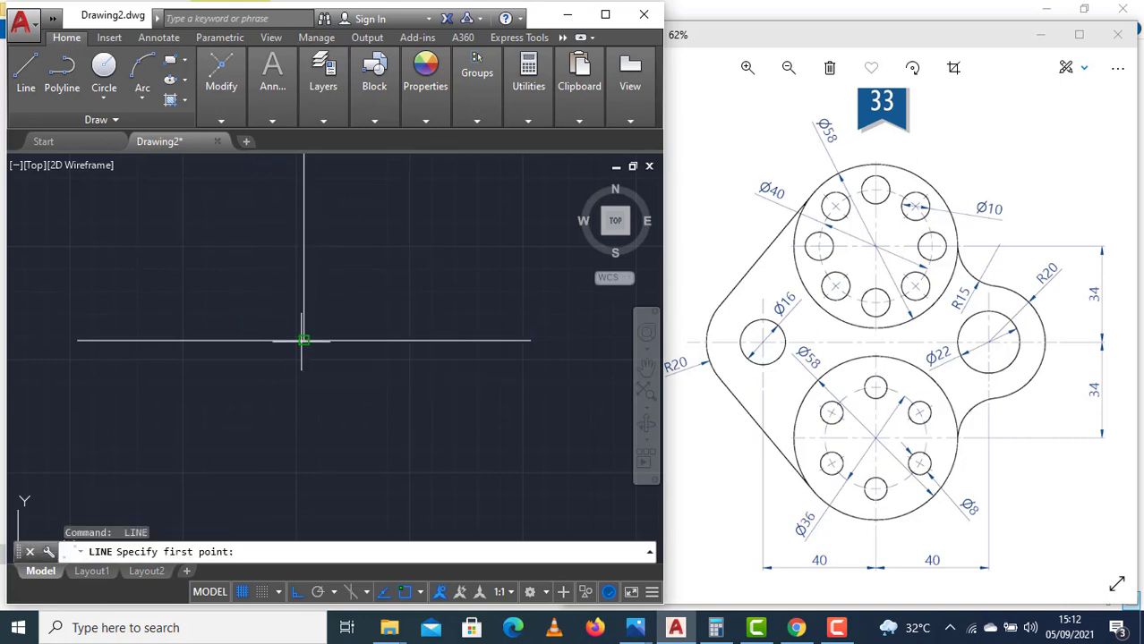
{"action": "left_click", "coordinate": [304, 340]}
{"action": "type", "text": "100"}
{"action": "key", "text": "Return"}
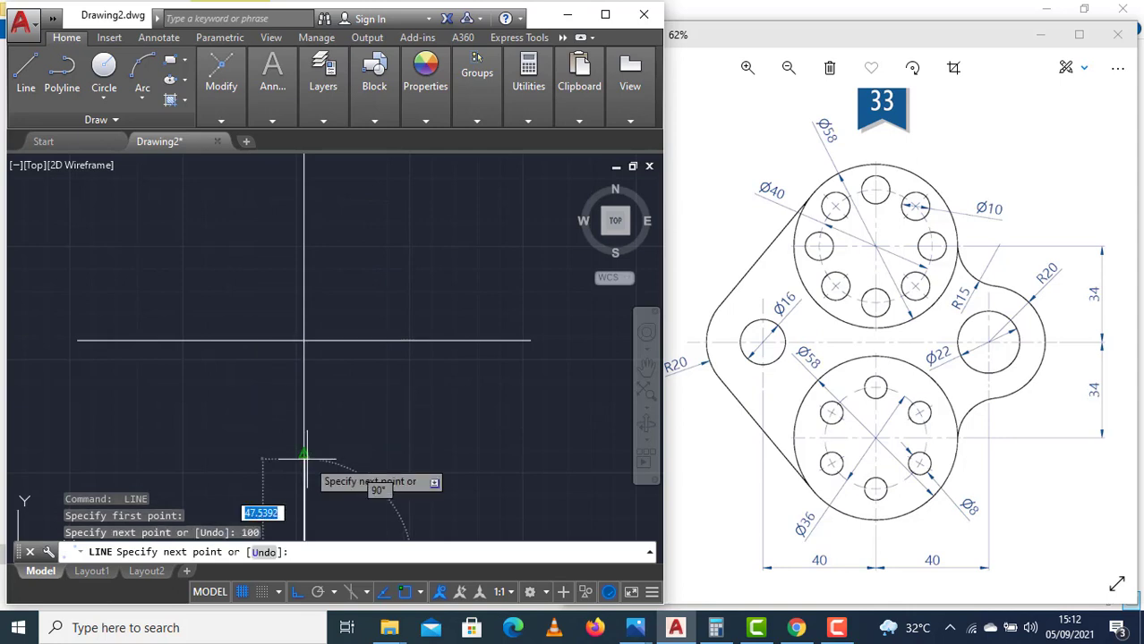
{"action": "key", "text": "Return"}
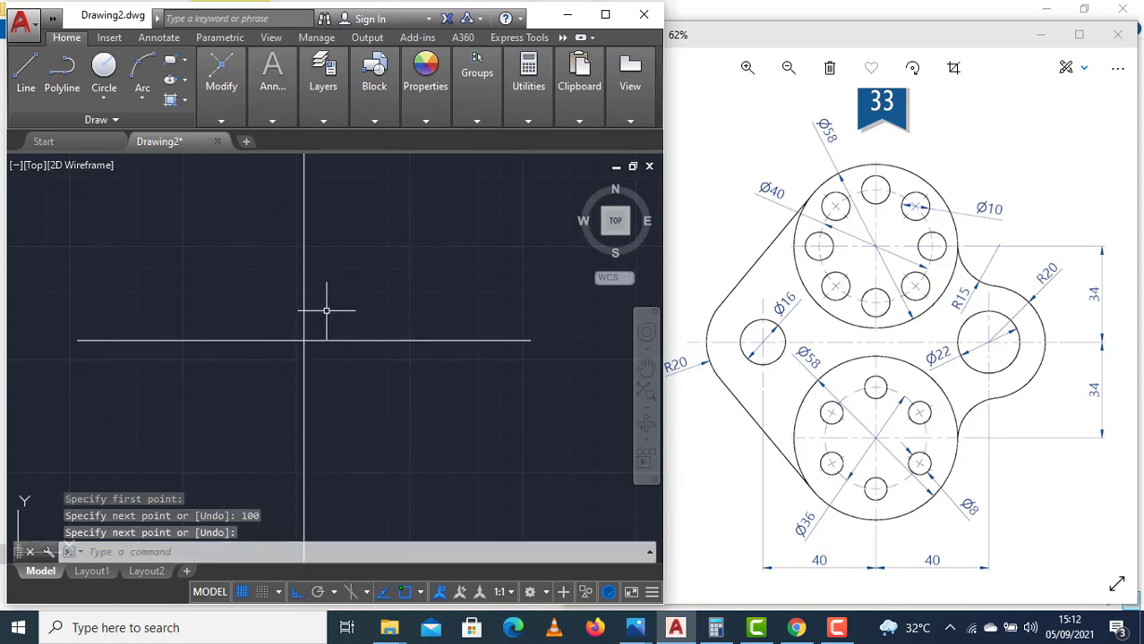
Set both axis lines' colour to Red in Properties.
{"action": "left_click", "coordinate": [334, 375]}
{"action": "left_click", "coordinate": [264, 311]}
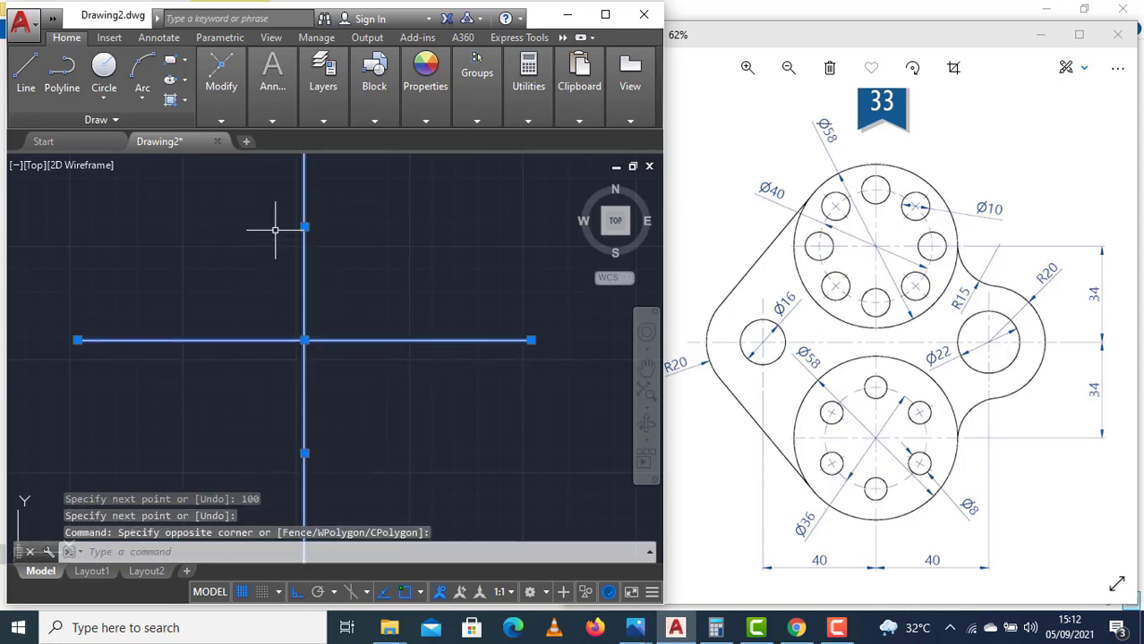
{"action": "left_click", "coordinate": [321, 122]}
{"action": "mouse_move", "coordinate": [323, 119]}
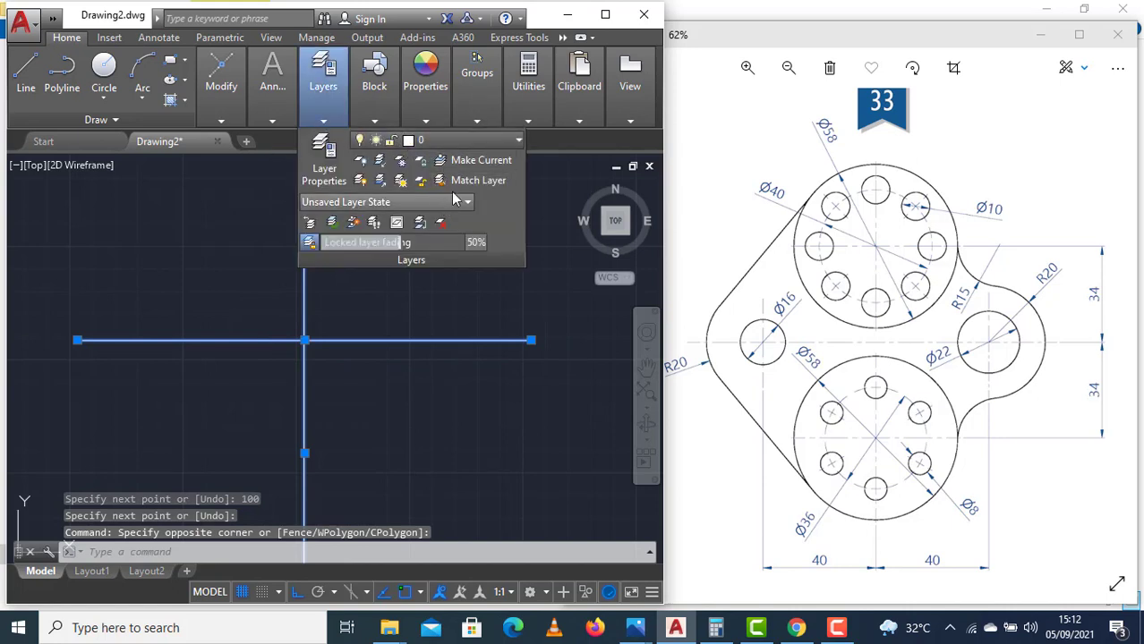
{"action": "left_click", "coordinate": [369, 116]}
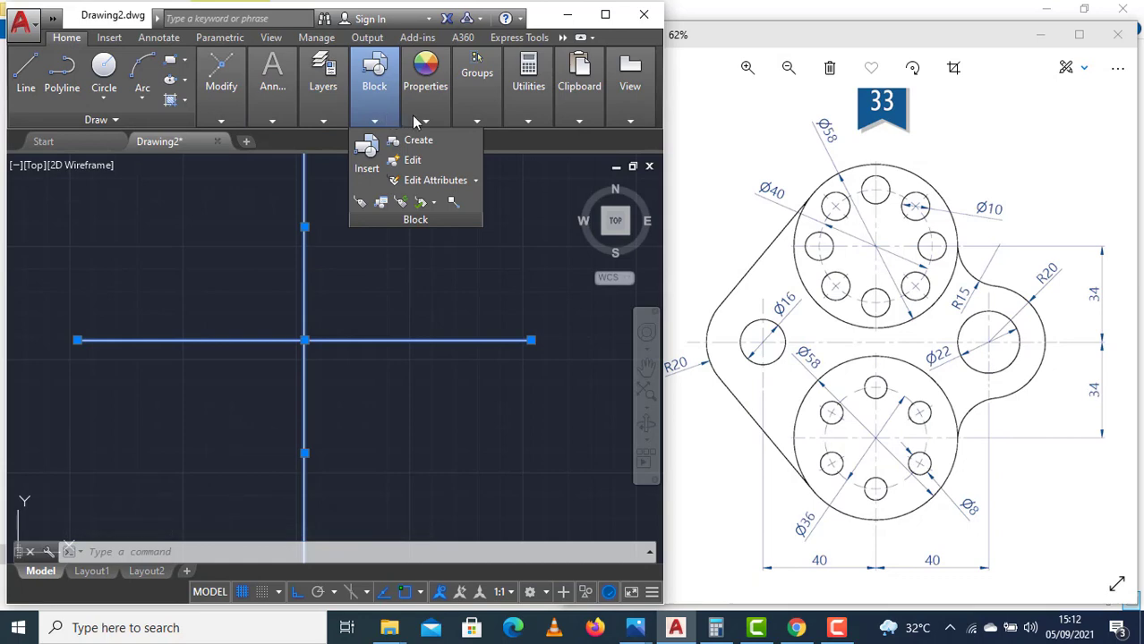
{"action": "mouse_move", "coordinate": [425, 121]}
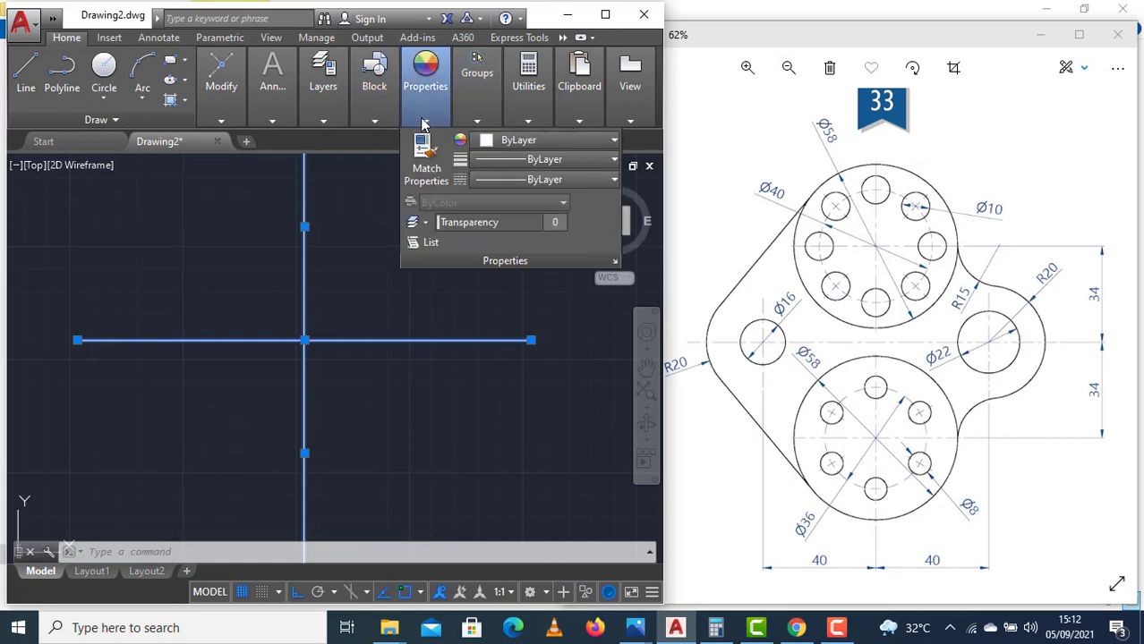
{"action": "left_click", "coordinate": [537, 141]}
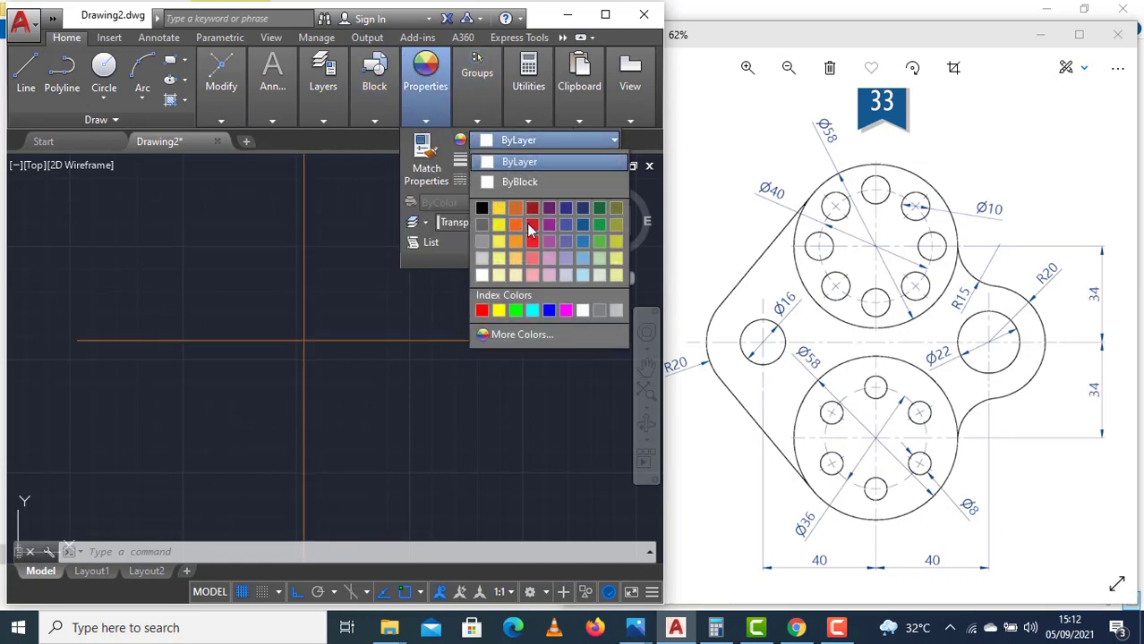
{"action": "left_click", "coordinate": [528, 238]}
{"action": "key", "text": "Escape"}
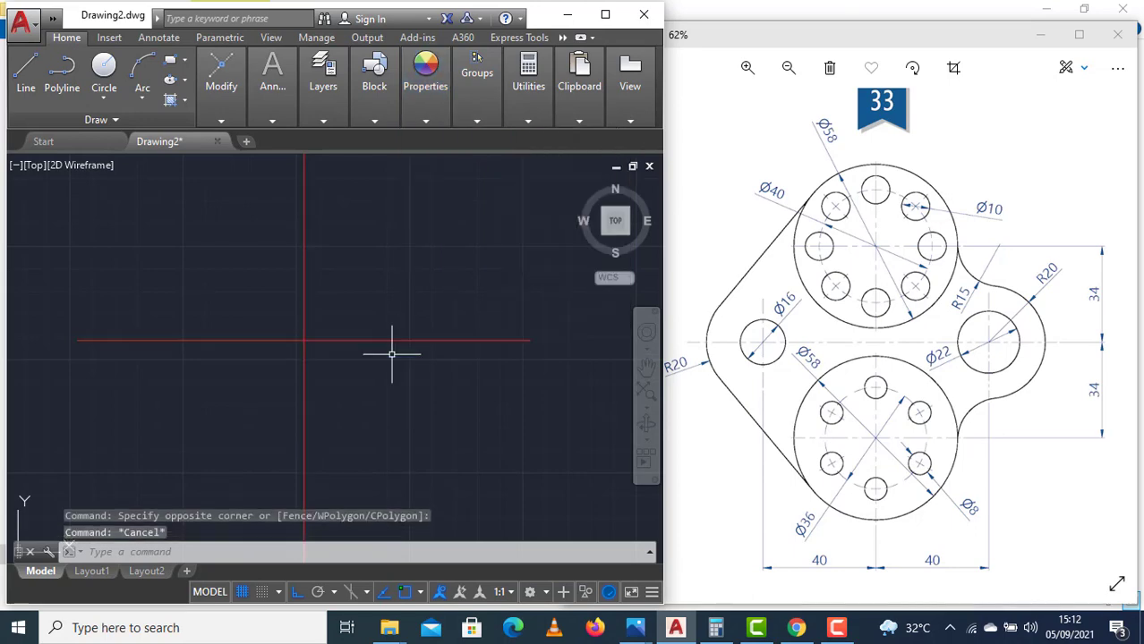
{"action": "type", "text": "l"}
{"action": "key", "text": "Return"}
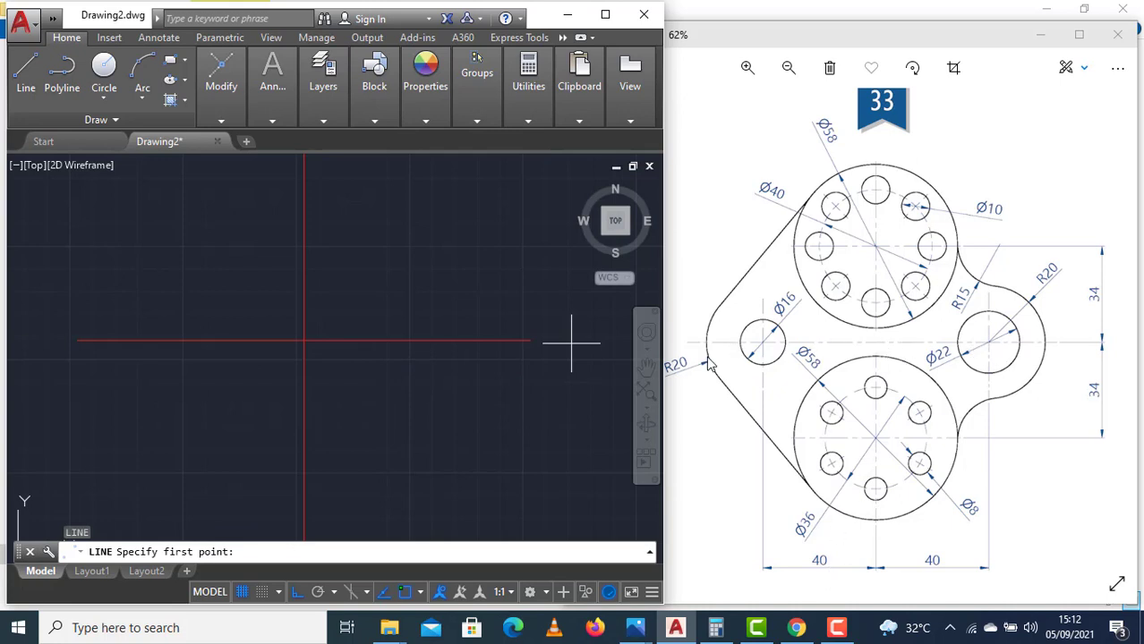
Draw 40-long lines to the right and left of the axis crossing.
{"action": "left_click", "coordinate": [305, 340]}
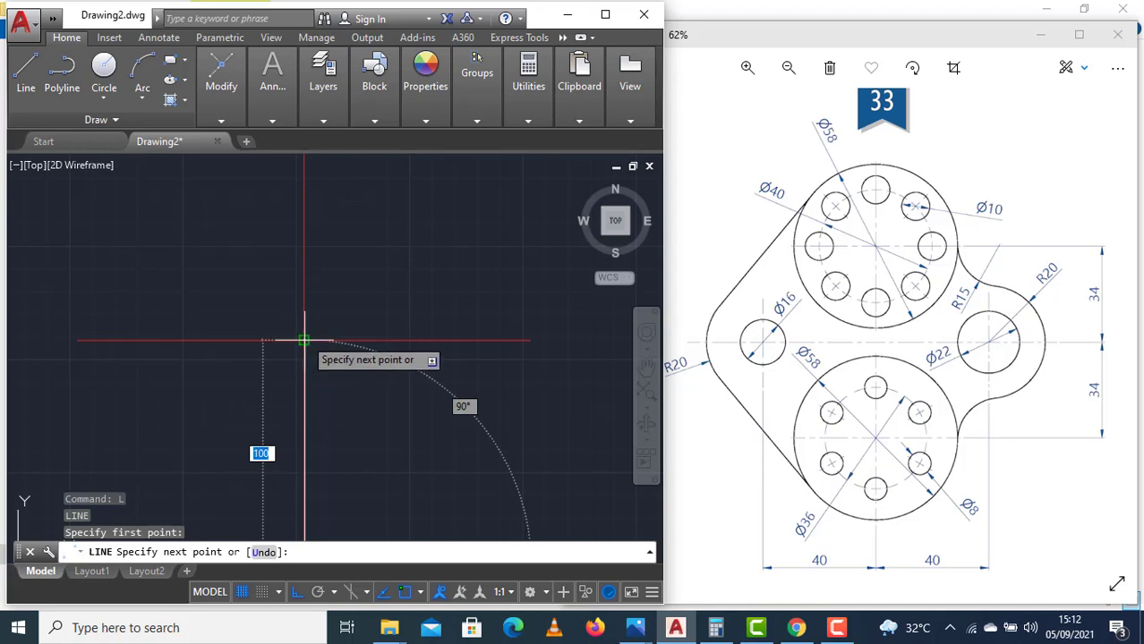
{"action": "left_click", "coordinate": [304, 340]}
{"action": "key", "text": "ctrl+z"}
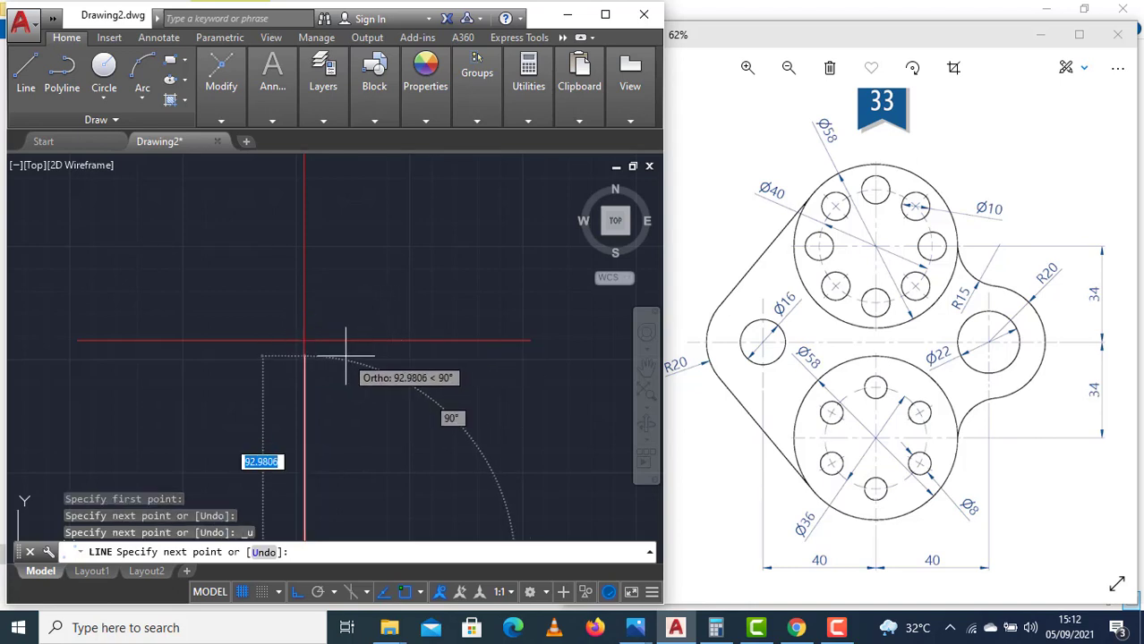
{"action": "key", "text": "Escape"}
{"action": "key", "text": "space"}
{"action": "left_click", "coordinate": [304, 340]}
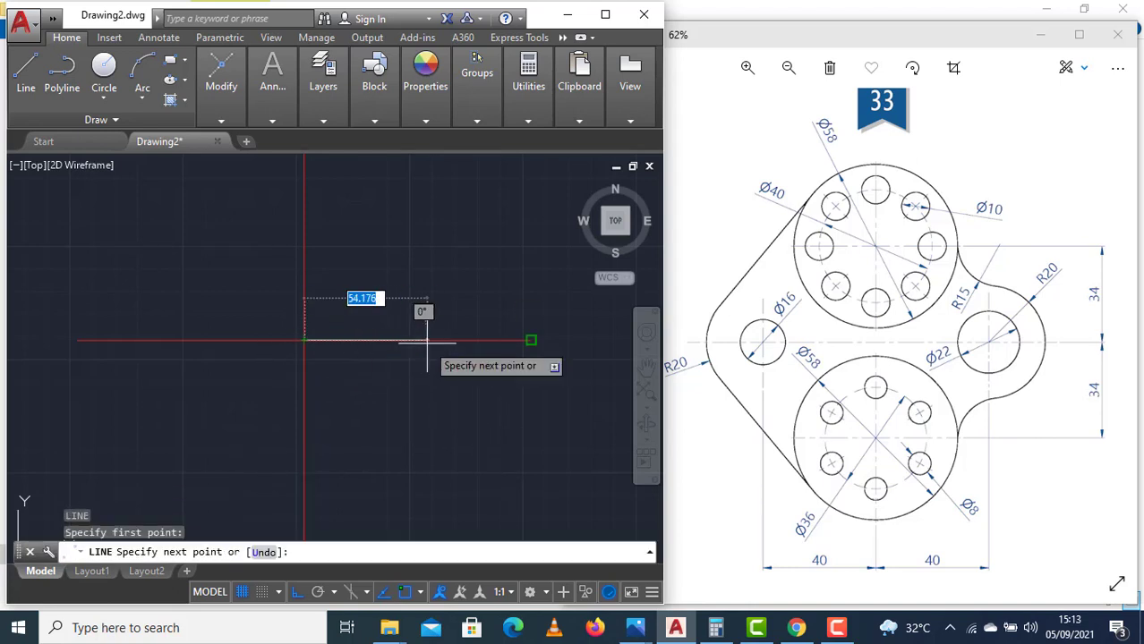
{"action": "type", "text": "40"}
{"action": "key", "text": "Return"}
{"action": "key", "text": "Return"}
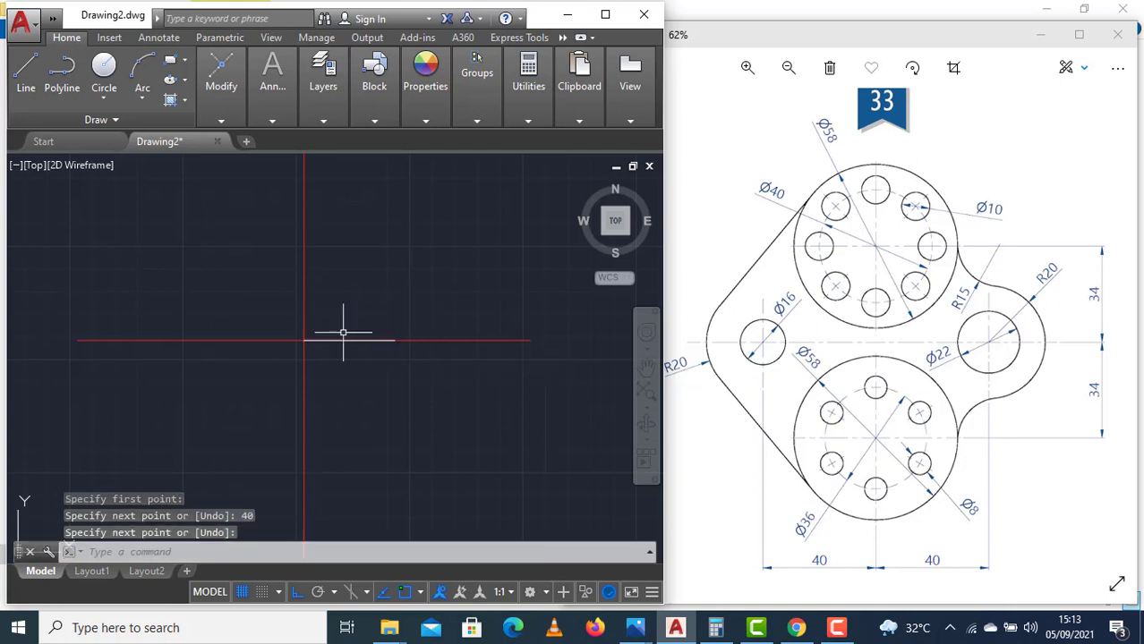
{"action": "key", "text": "space"}
{"action": "left_click", "coordinate": [304, 340]}
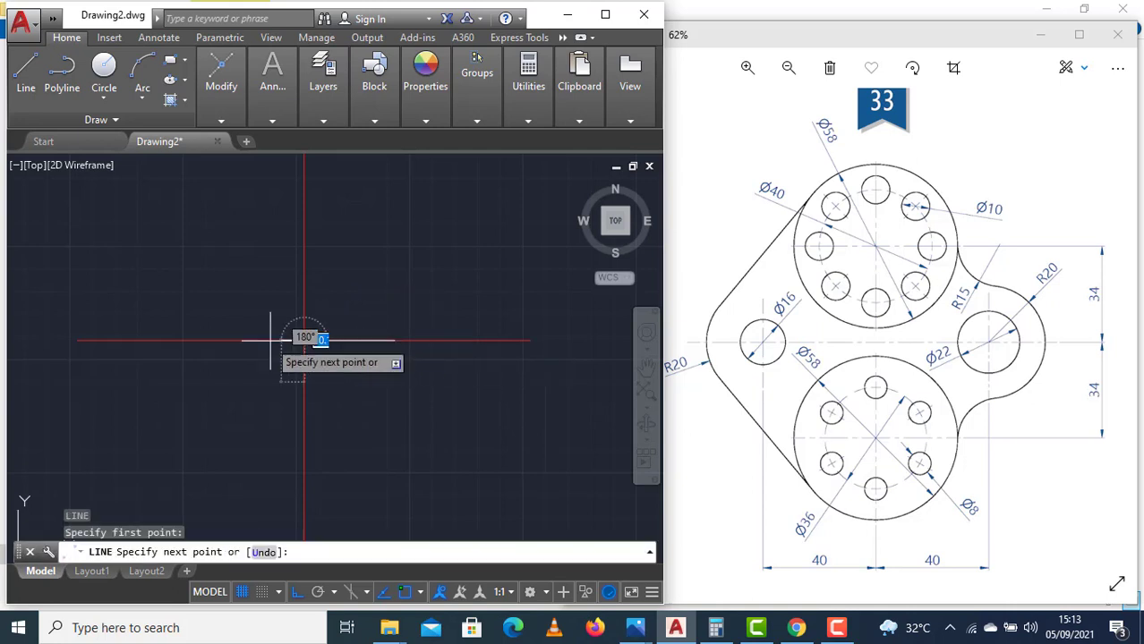
{"action": "type", "text": "40"}
{"action": "key", "text": "Return"}
{"action": "key", "text": "Return"}
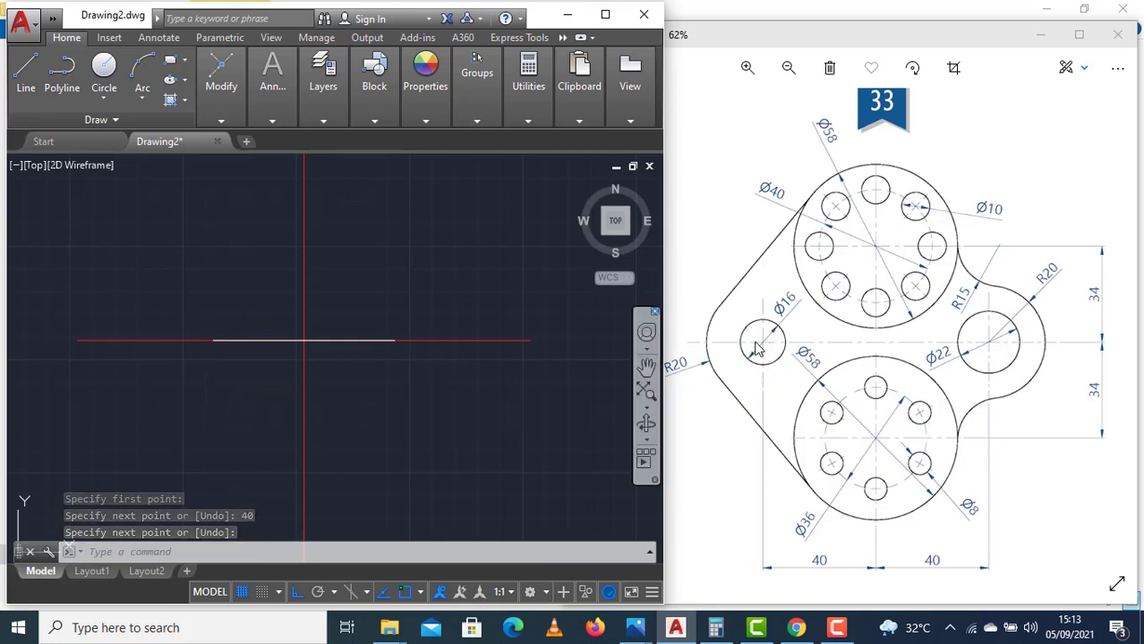
Place a Ø16 circle at the left line end and a Ø22 circle at the right end.
{"action": "type", "text": "c"}
{"action": "key", "text": "space"}
{"action": "left_click", "coordinate": [213, 340]}
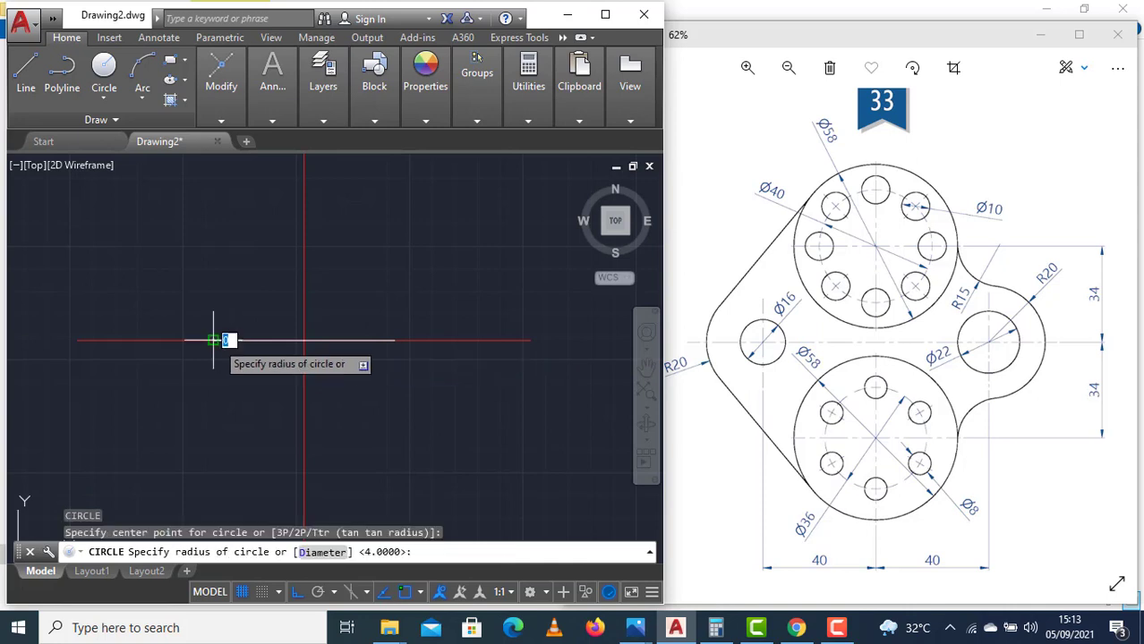
{"action": "type", "text": "d"}
{"action": "key", "text": "Return"}
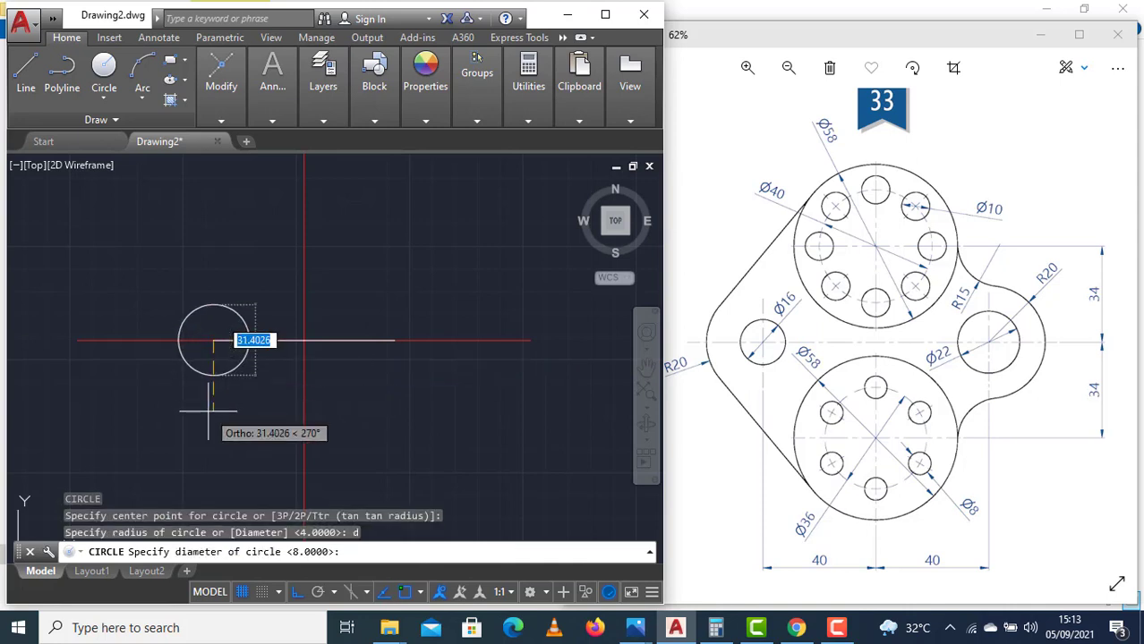
{"action": "type", "text": "16"}
{"action": "key", "text": "Return"}
{"action": "key", "text": "space"}
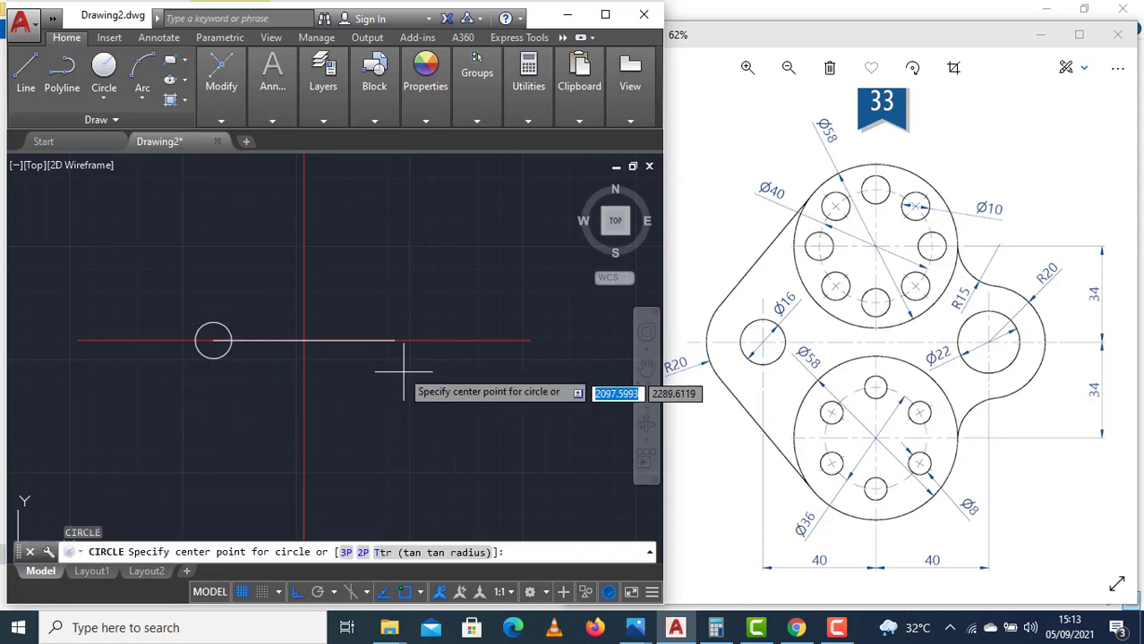
{"action": "left_click", "coordinate": [393, 340]}
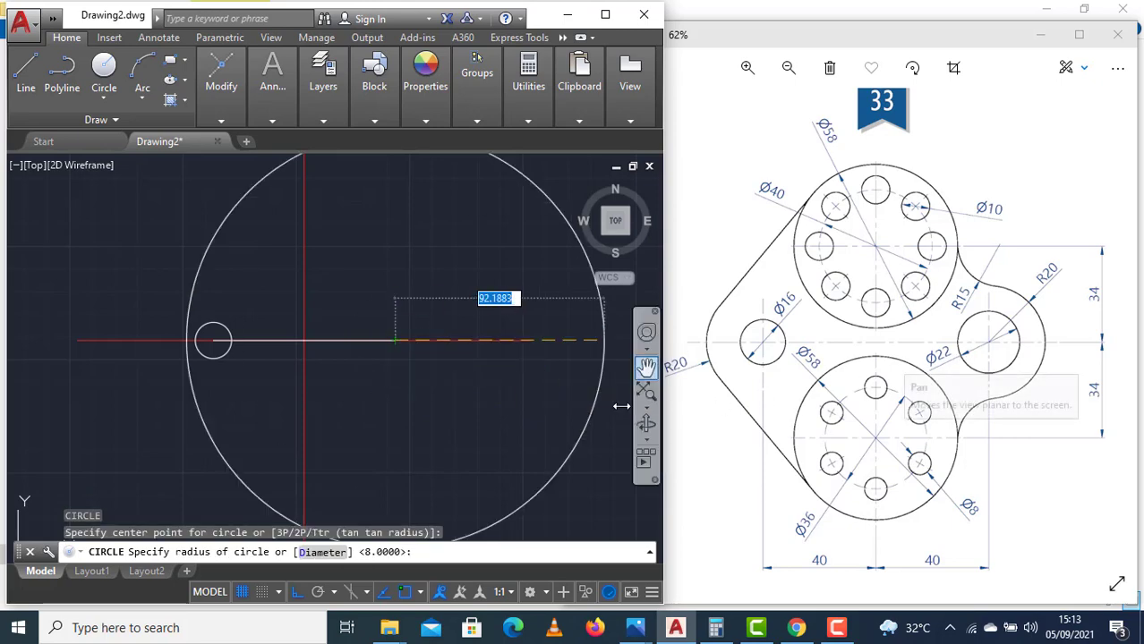
{"action": "type", "text": "d"}
{"action": "key", "text": "Return"}
{"action": "type", "text": "22"}
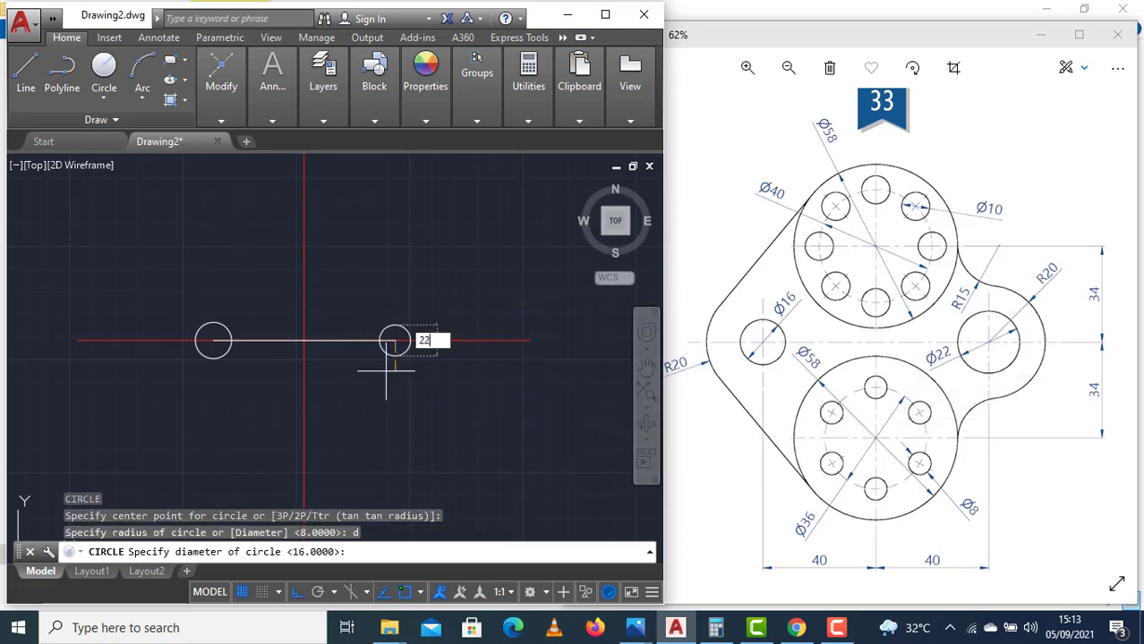
{"action": "key", "text": "Return"}
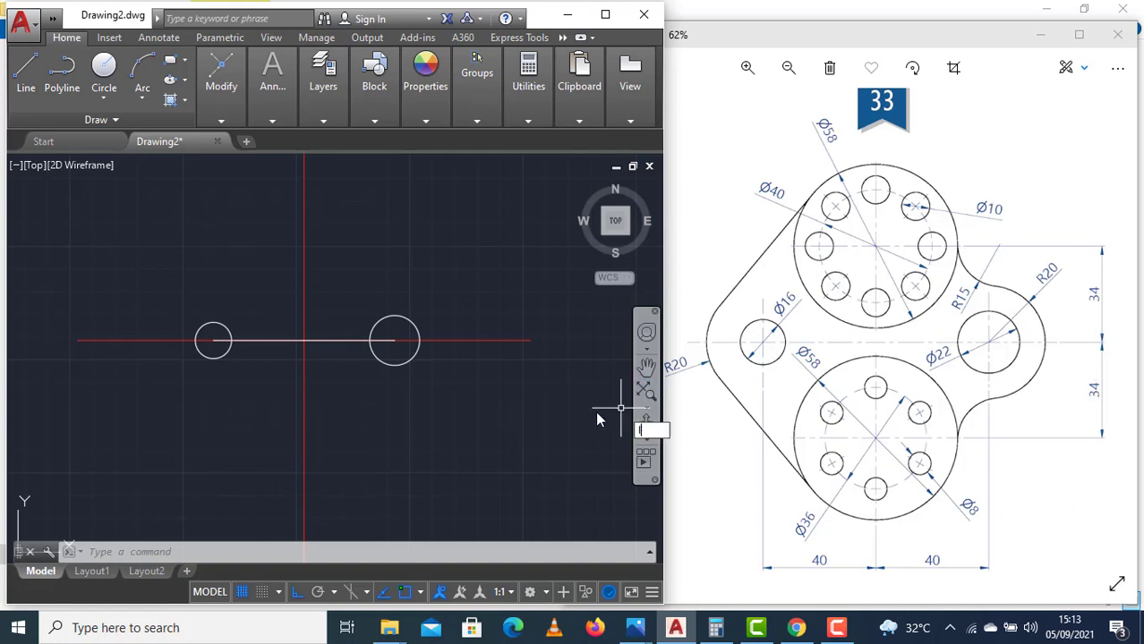
Draw 34-long lines up and down from the centre intersection.
{"action": "type", "text": "l"}
{"action": "key", "text": "Return"}
{"action": "left_click", "coordinate": [304, 340]}
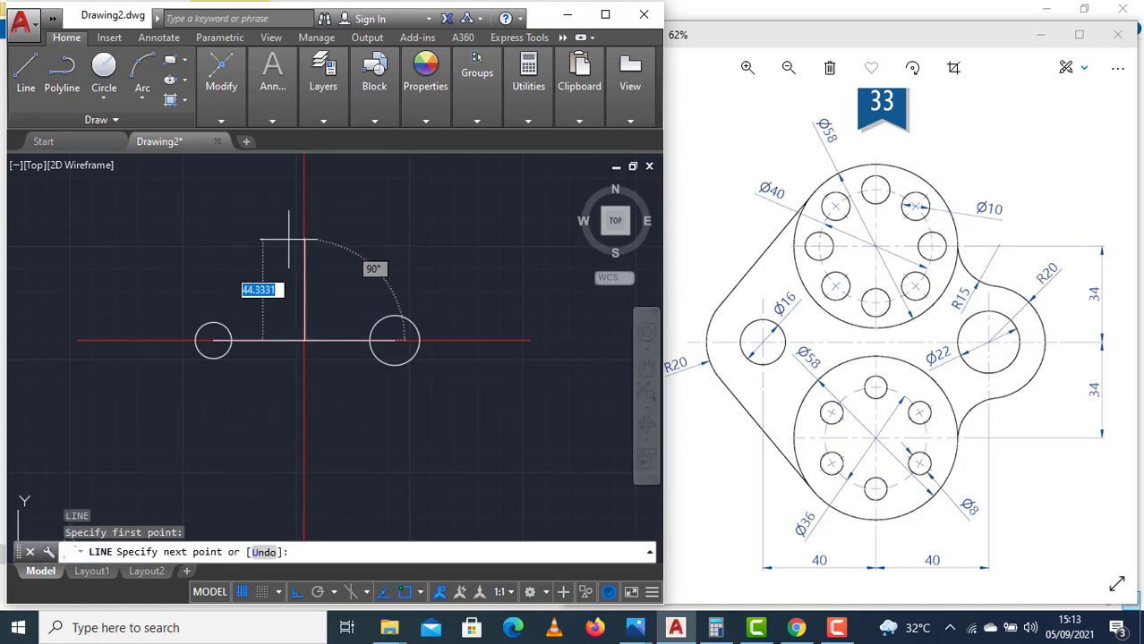
{"action": "type", "text": "34"}
{"action": "key", "text": "Return"}
{"action": "key", "text": "Return"}
{"action": "key", "text": "Return"}
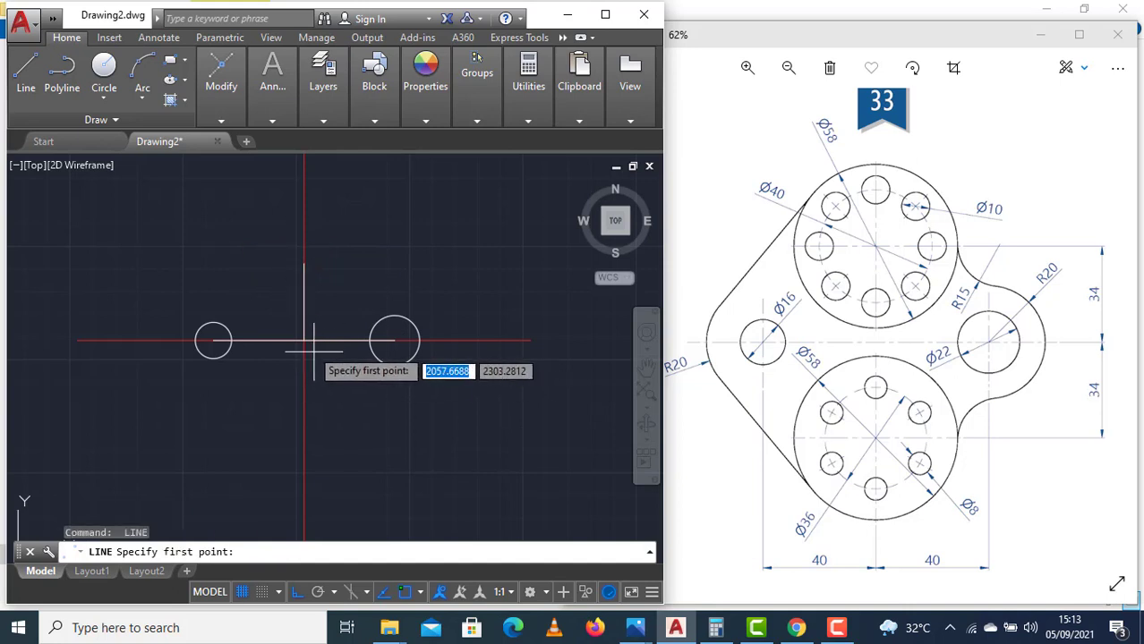
{"action": "left_click", "coordinate": [304, 340]}
{"action": "type", "text": "34"}
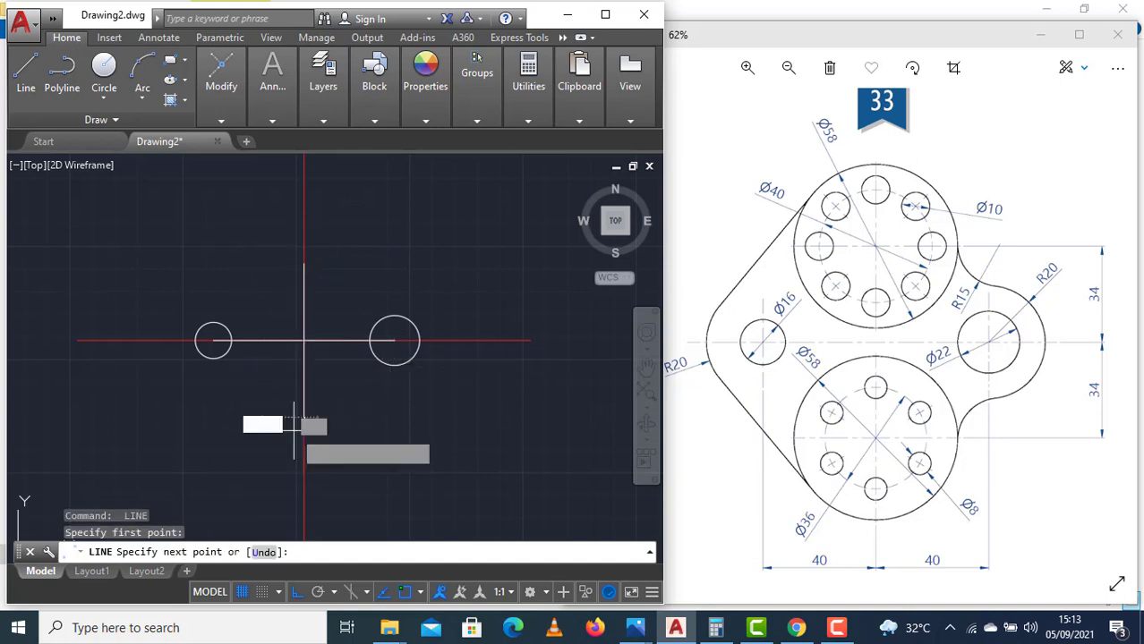
{"action": "key", "text": "Return"}
Place Ø58 circles centred on the upper and lower line ends.
{"action": "type", "text": "c"}
{"action": "key", "text": "Return"}
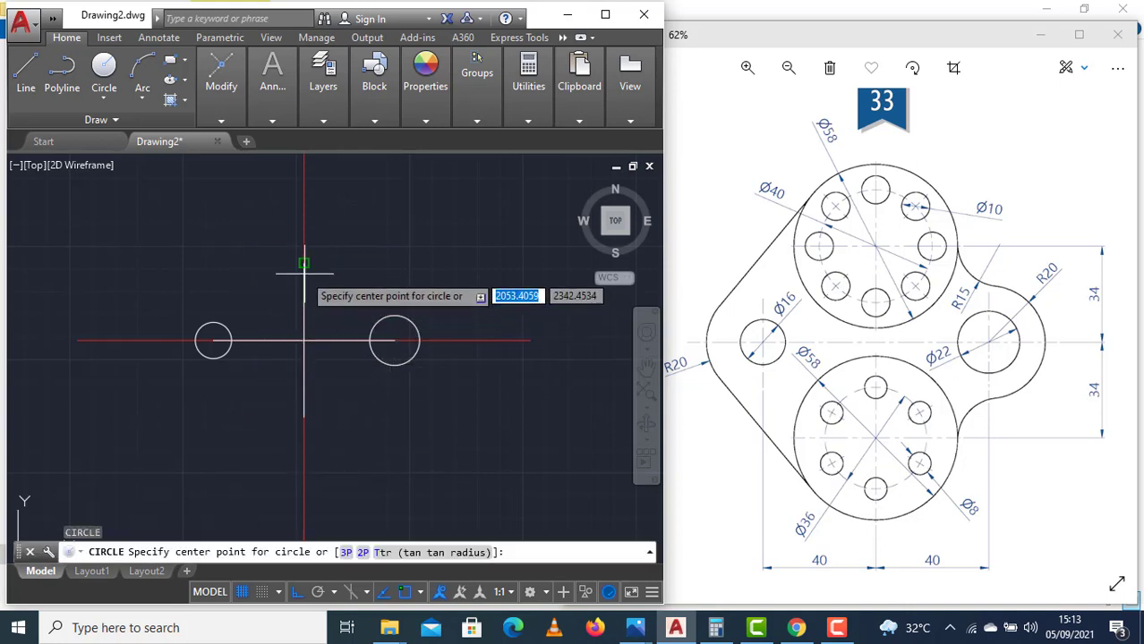
{"action": "left_click", "coordinate": [305, 262]}
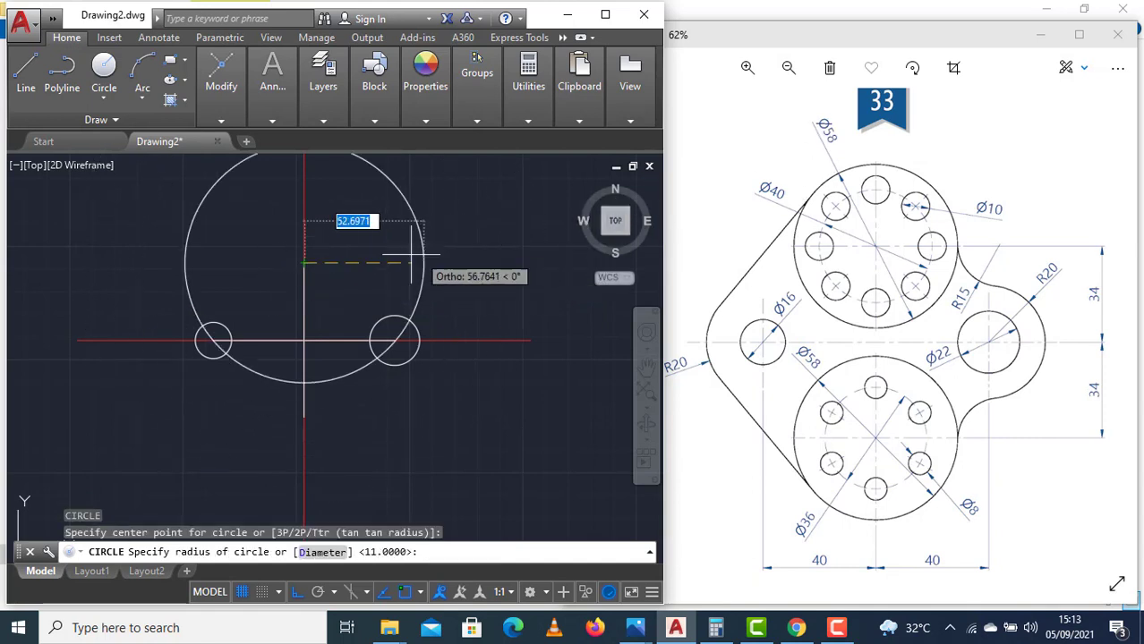
{"action": "type", "text": "d"}
{"action": "key", "text": "Return"}
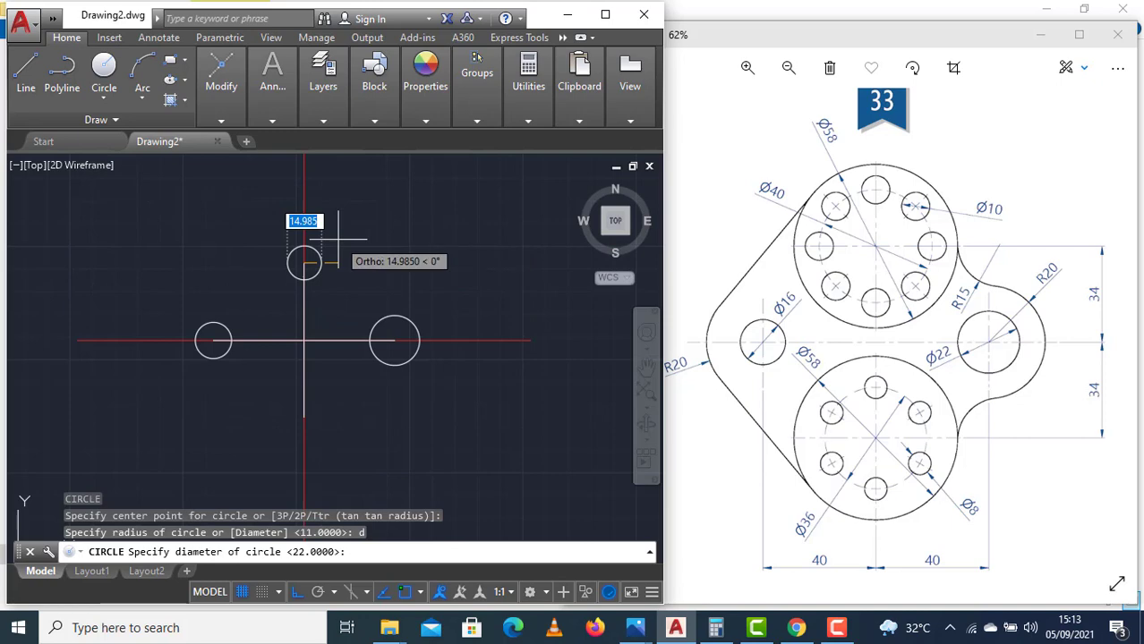
{"action": "type", "text": "58"}
{"action": "key", "text": "Return"}
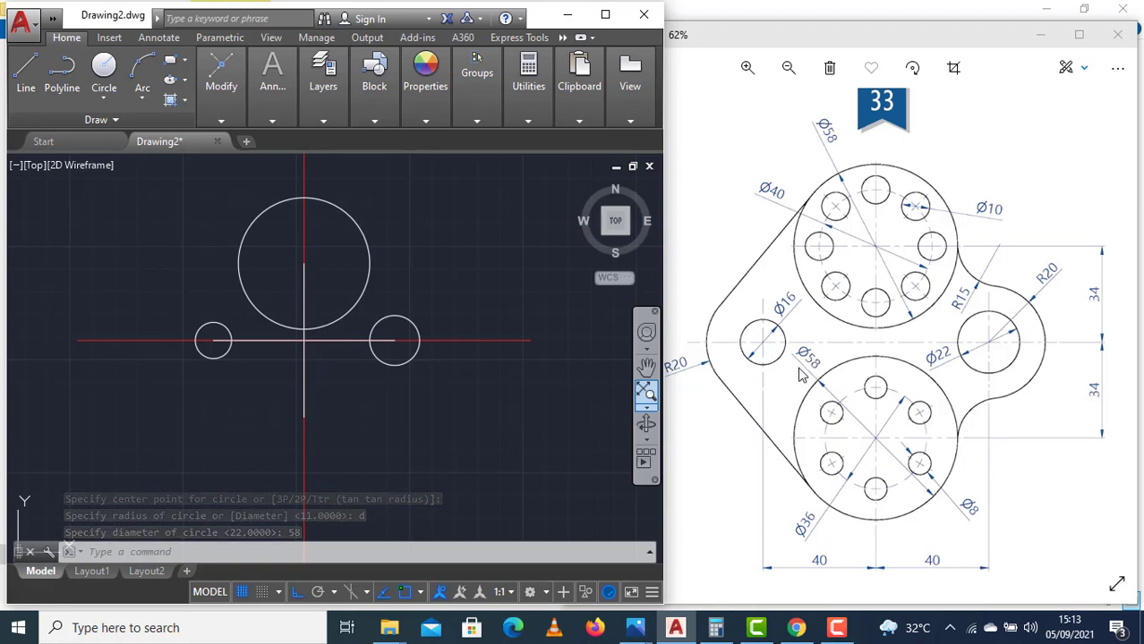
{"action": "type", "text": "c"}
{"action": "key", "text": "Return"}
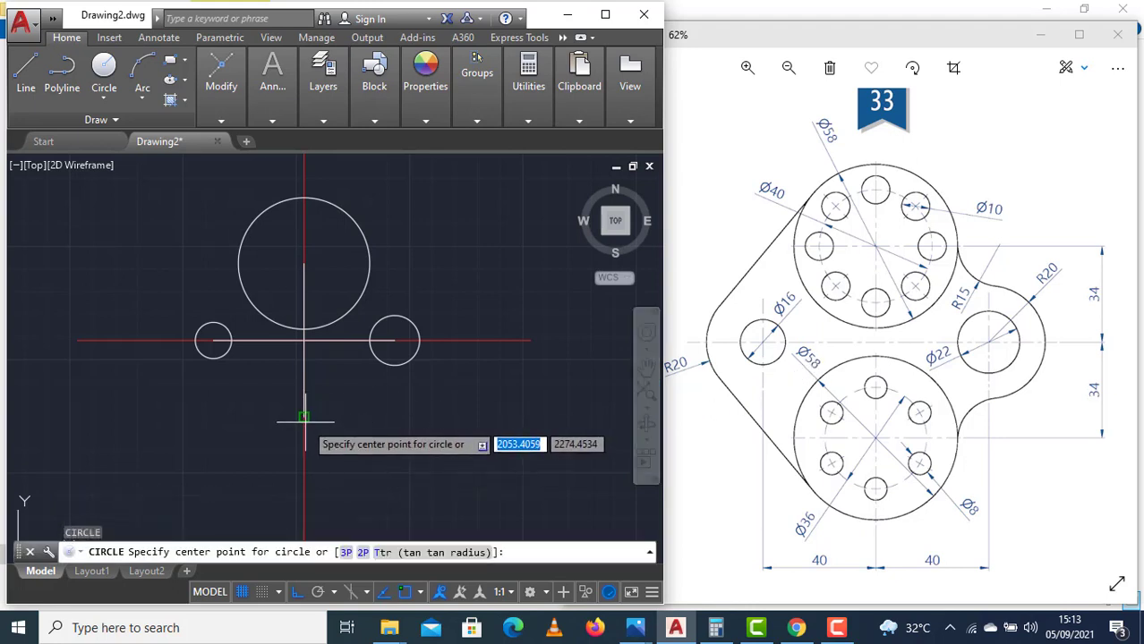
{"action": "left_click", "coordinate": [304, 418]}
{"action": "type", "text": "d"}
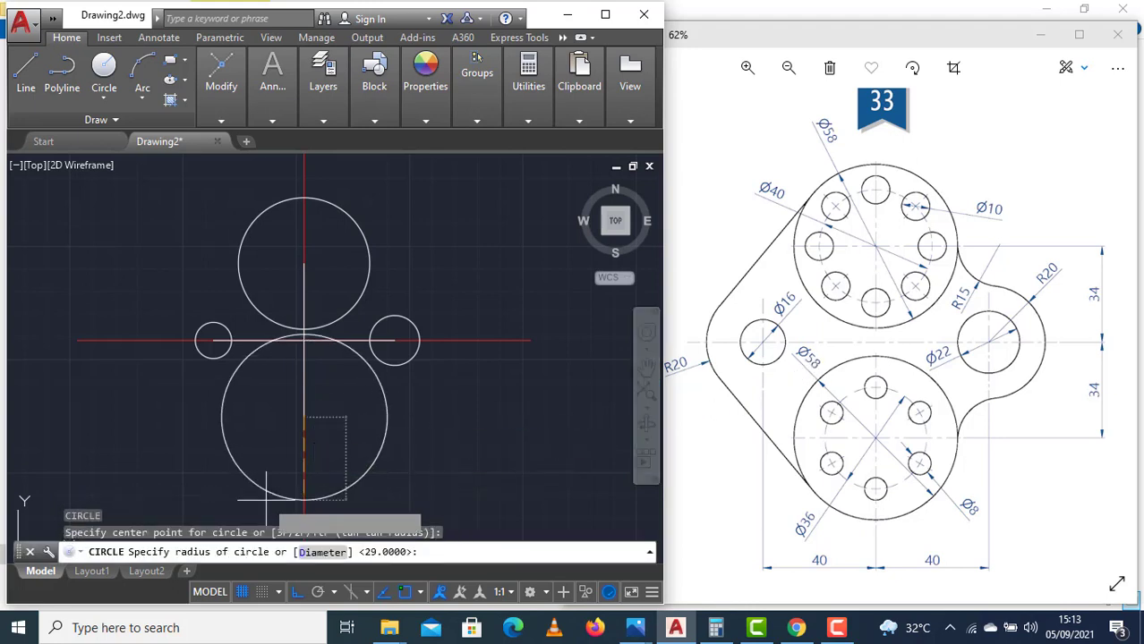
{"action": "key", "text": "Return"}
{"action": "type", "text": "58"}
{"action": "key", "text": "Return"}
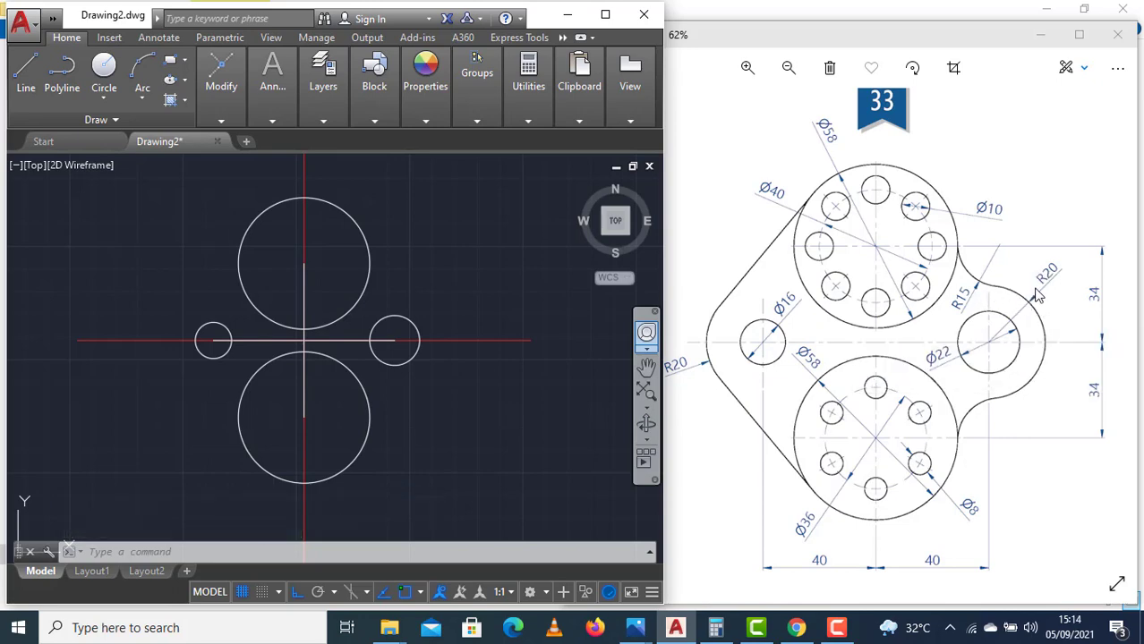
Draw a radius-20 circle concentric with the right Ø22 circle.
{"action": "type", "text": "c"}
{"action": "key", "text": "Return"}
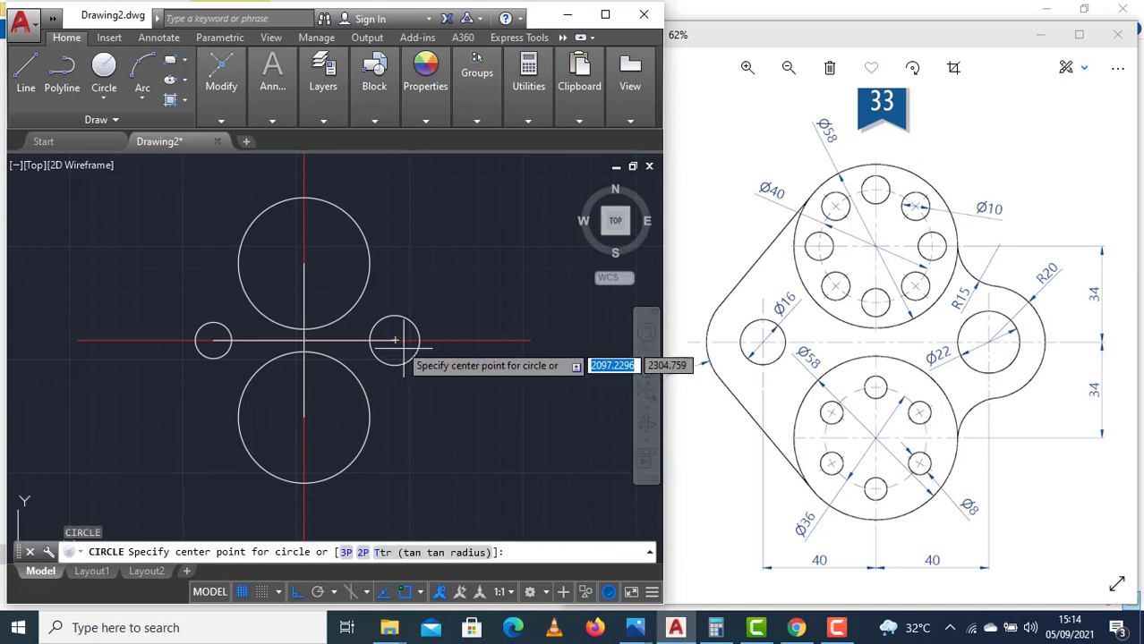
{"action": "left_click", "coordinate": [395, 340]}
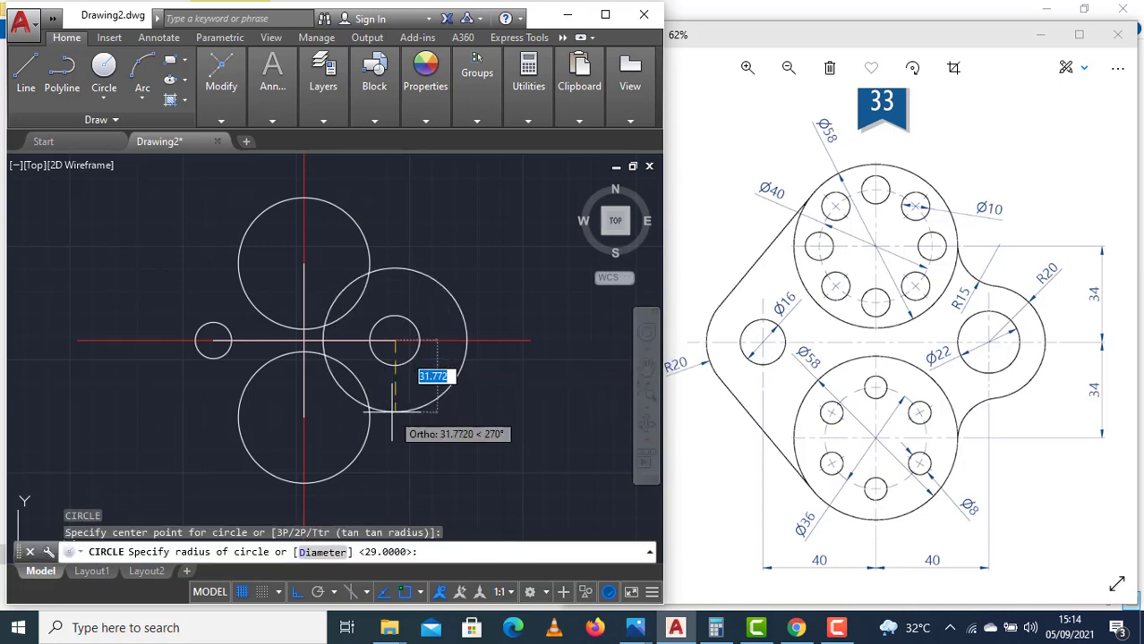
{"action": "key", "text": "BackSpace"}
{"action": "key", "text": "Return"}
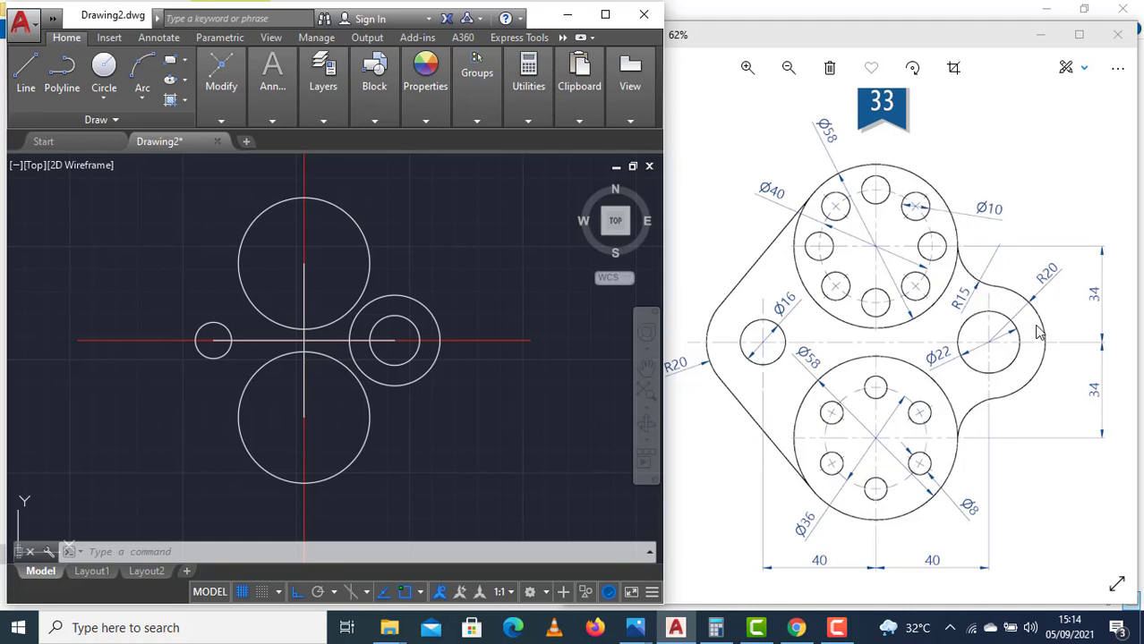
{"action": "key", "text": "Escape"}
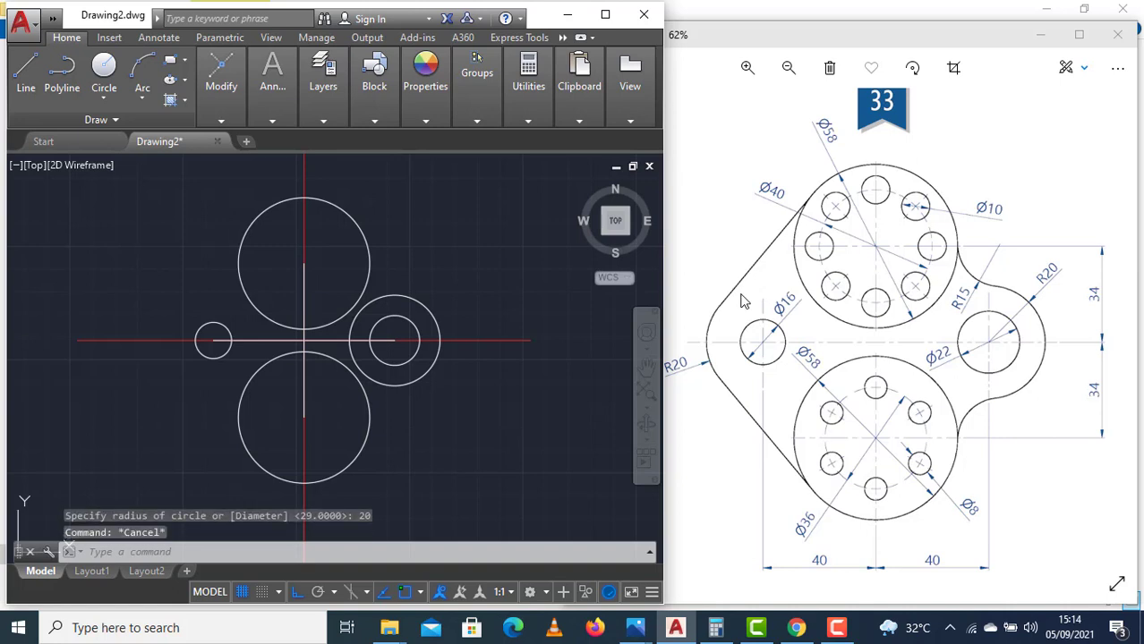
{"action": "type", "text": "c"}
{"action": "key", "text": "Return"}
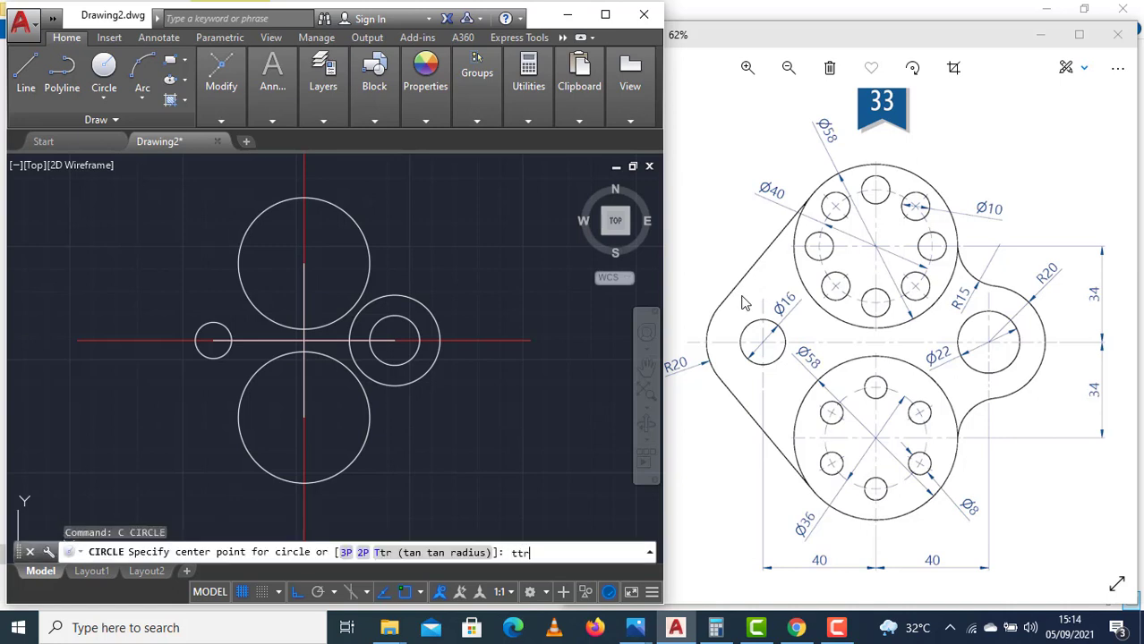
Join the upper Ø58 circle to the R20 circle with a trimmed R15 tangent arc.
{"action": "key", "text": "Return"}
{"action": "left_click", "coordinate": [370, 255]}
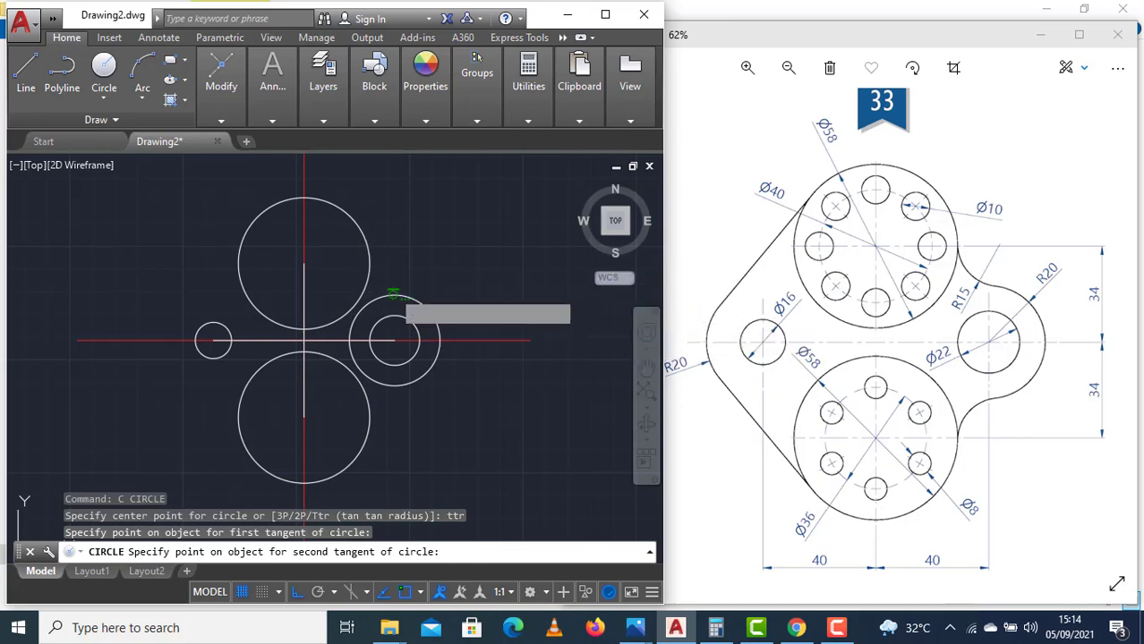
{"action": "left_click", "coordinate": [393, 293]}
{"action": "type", "text": "15"}
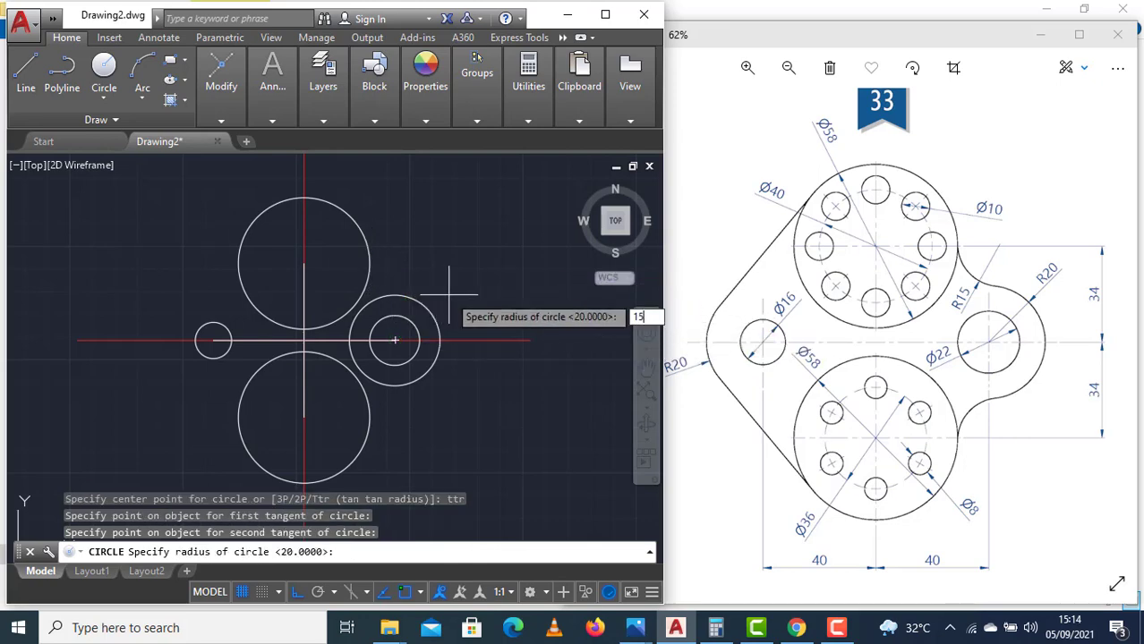
{"action": "key", "text": "Return"}
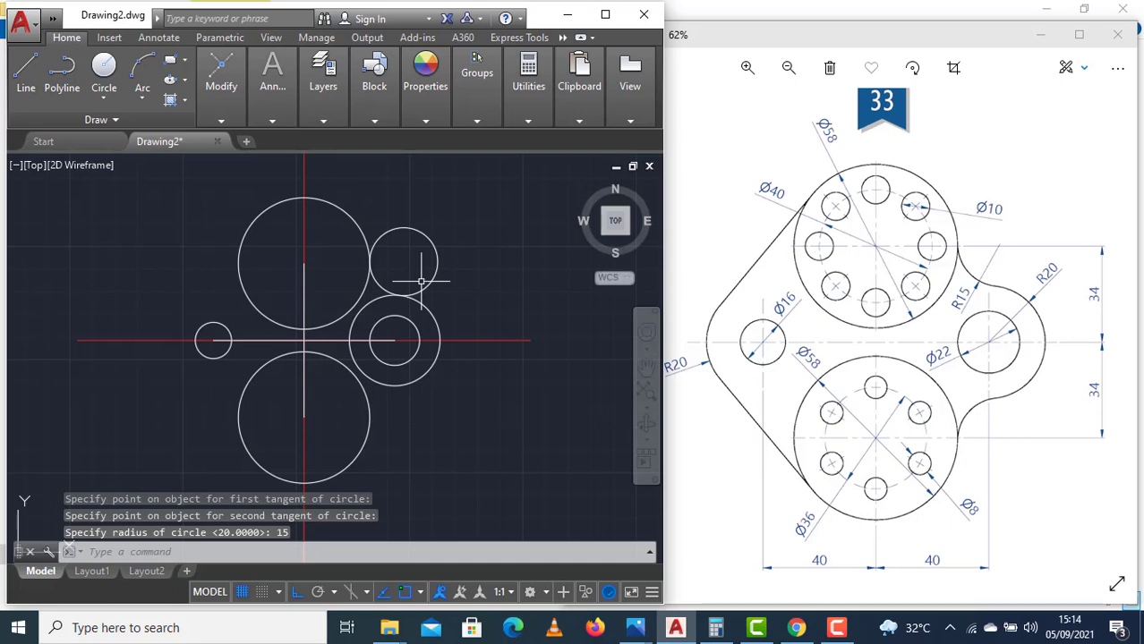
{"action": "type", "text": "tr"}
{"action": "key", "text": "Return"}
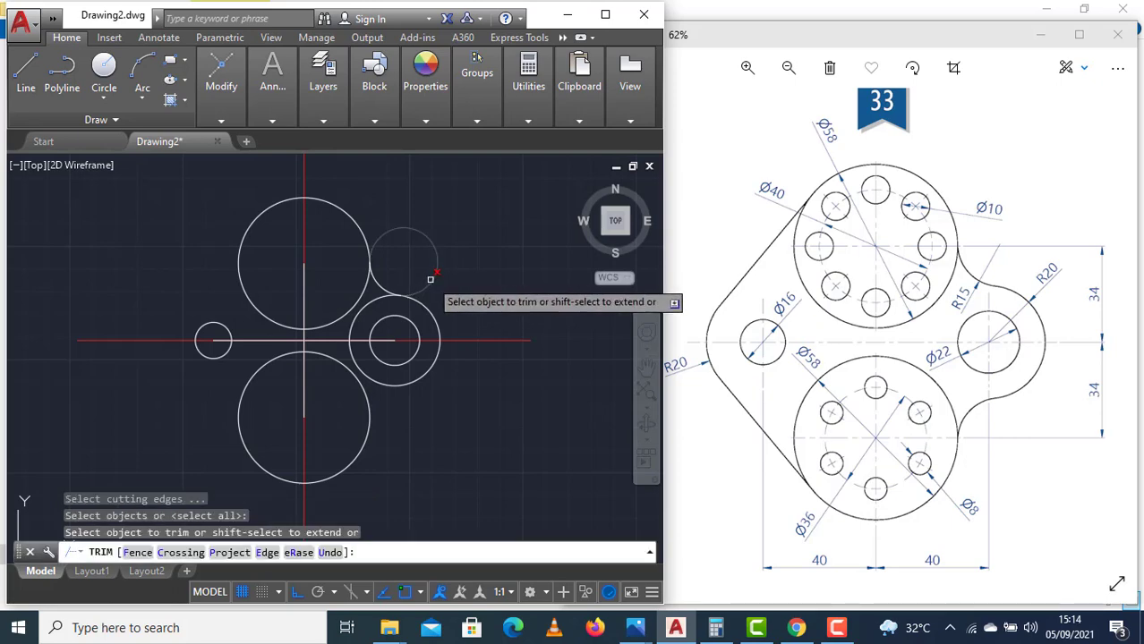
{"action": "left_click", "coordinate": [430, 279]}
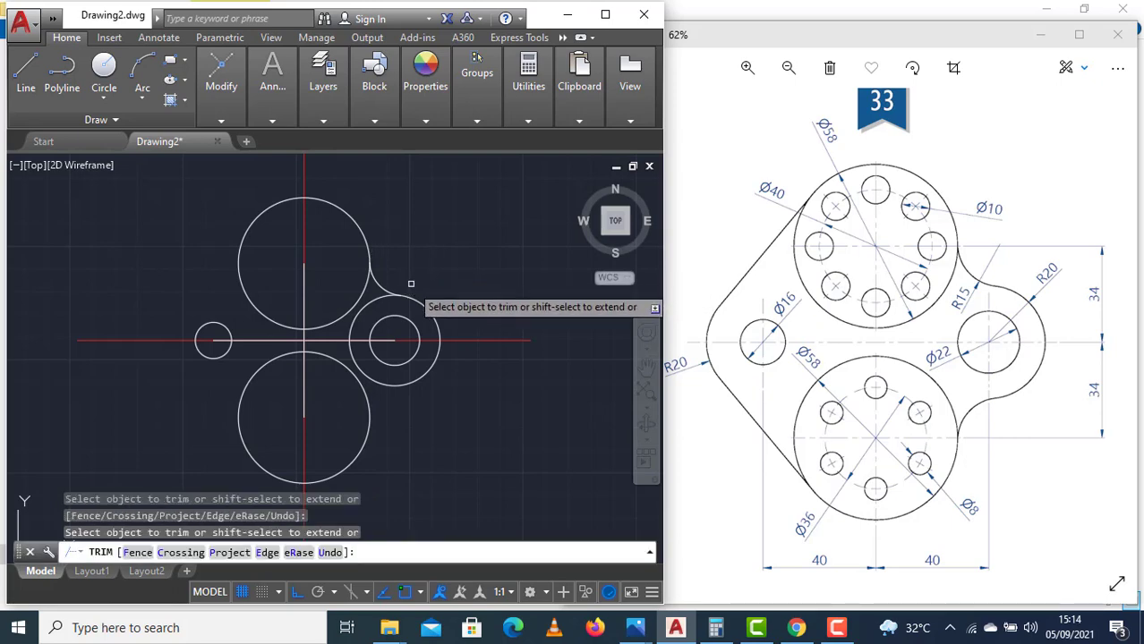
{"action": "key", "text": "Escape"}
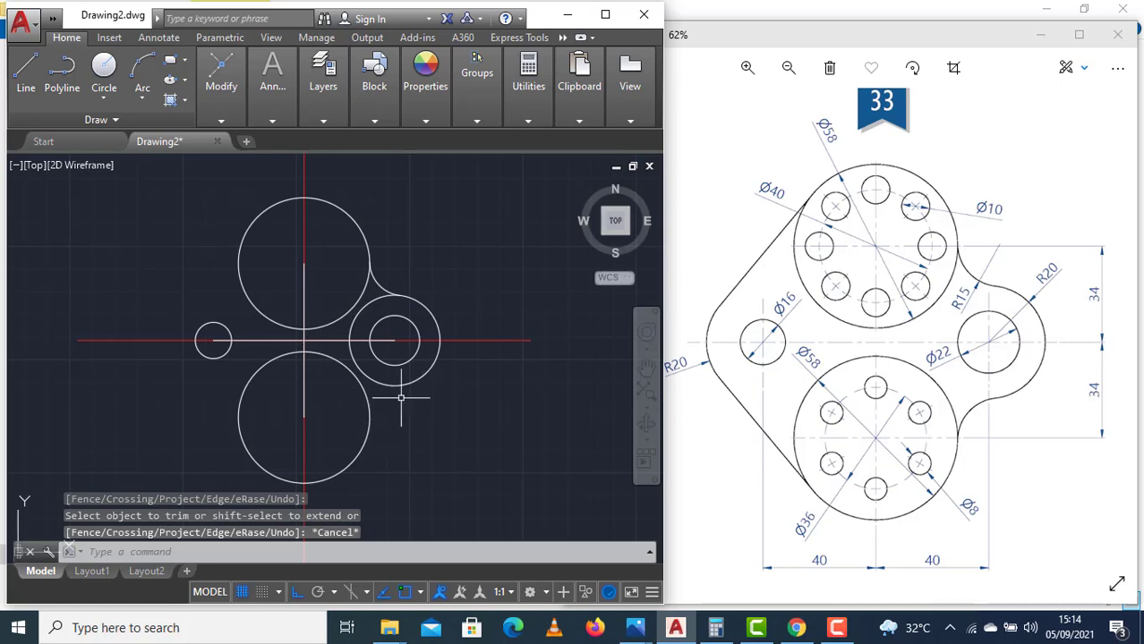
Join the R20 circle to the lower Ø58 circle with an R15 tangent arc, trimming the excess.
{"action": "type", "text": "c"}
{"action": "key", "text": "Return"}
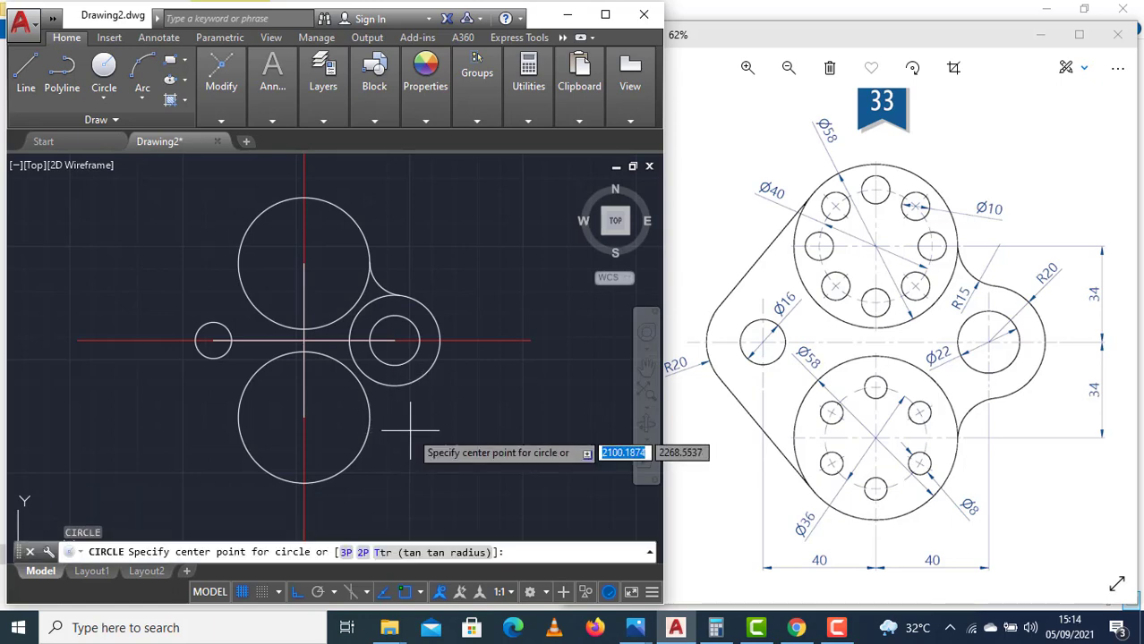
{"action": "type", "text": "ttr"}
{"action": "key", "text": "Return"}
{"action": "left_click", "coordinate": [379, 394]}
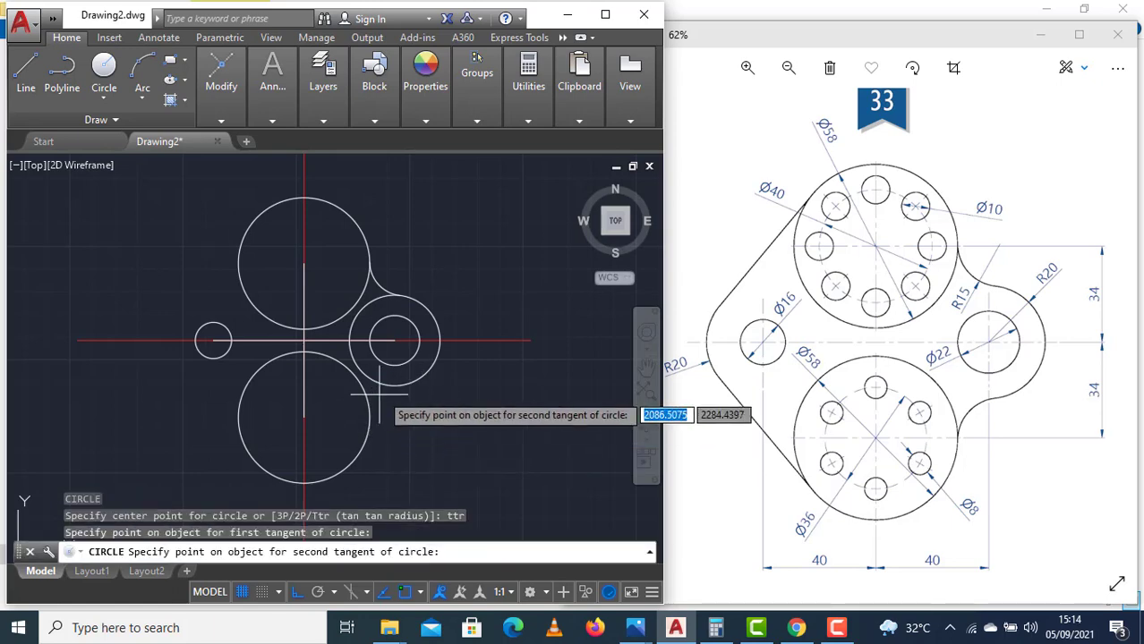
{"action": "left_click", "coordinate": [349, 371]}
{"action": "type", "text": "15"}
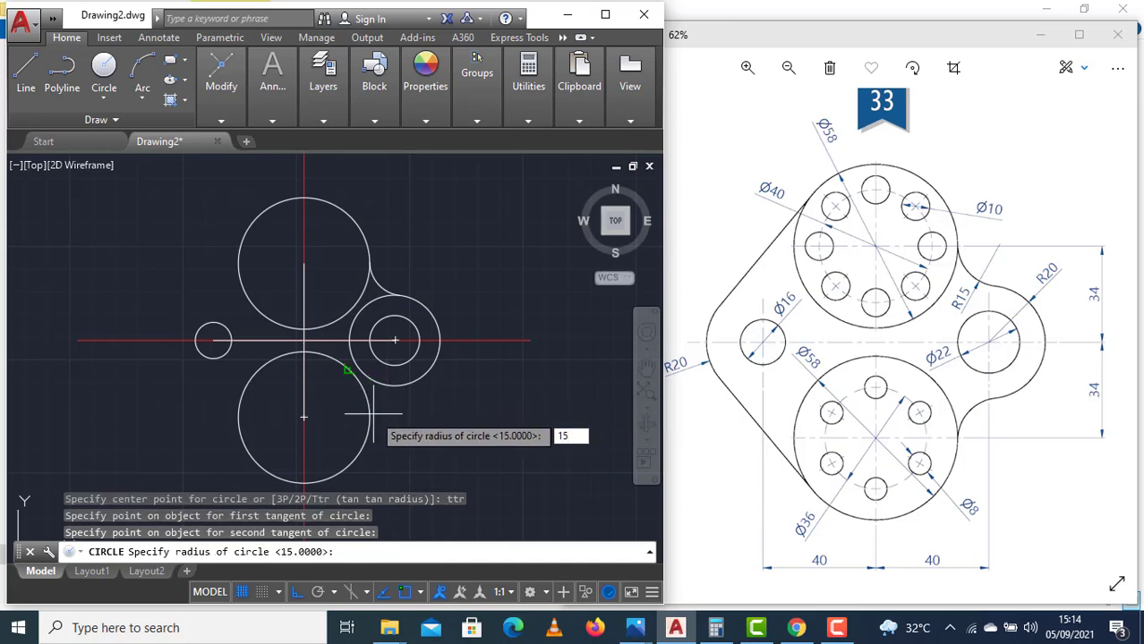
{"action": "key", "text": "Return"}
{"action": "type", "text": "tr"}
{"action": "key", "text": "Return"}
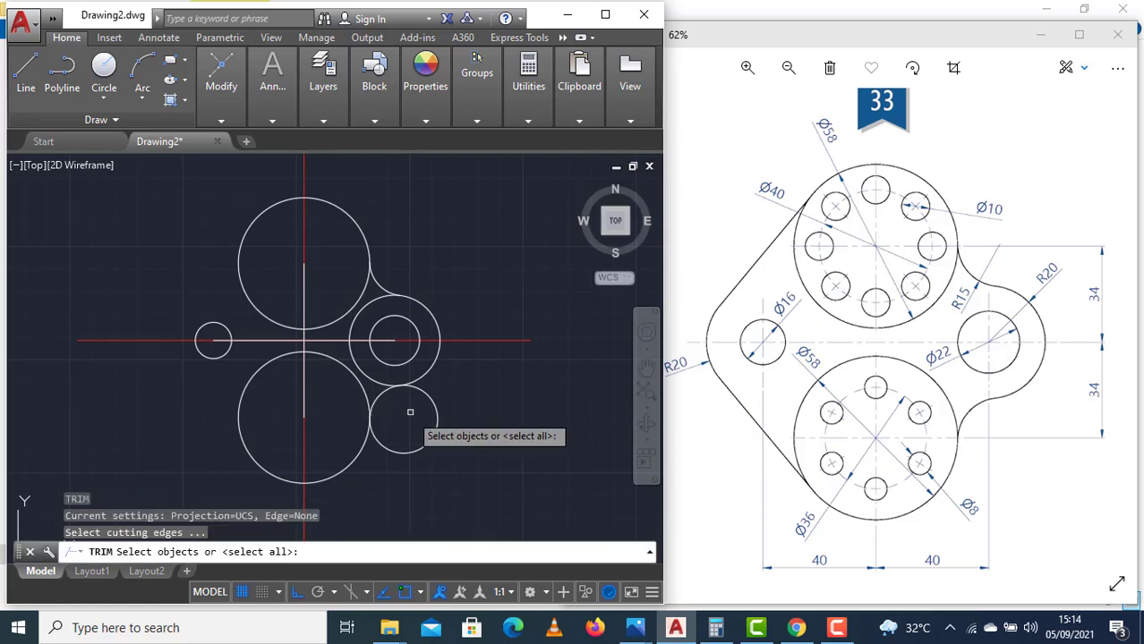
{"action": "key", "text": "Return"}
{"action": "left_click", "coordinate": [436, 416]}
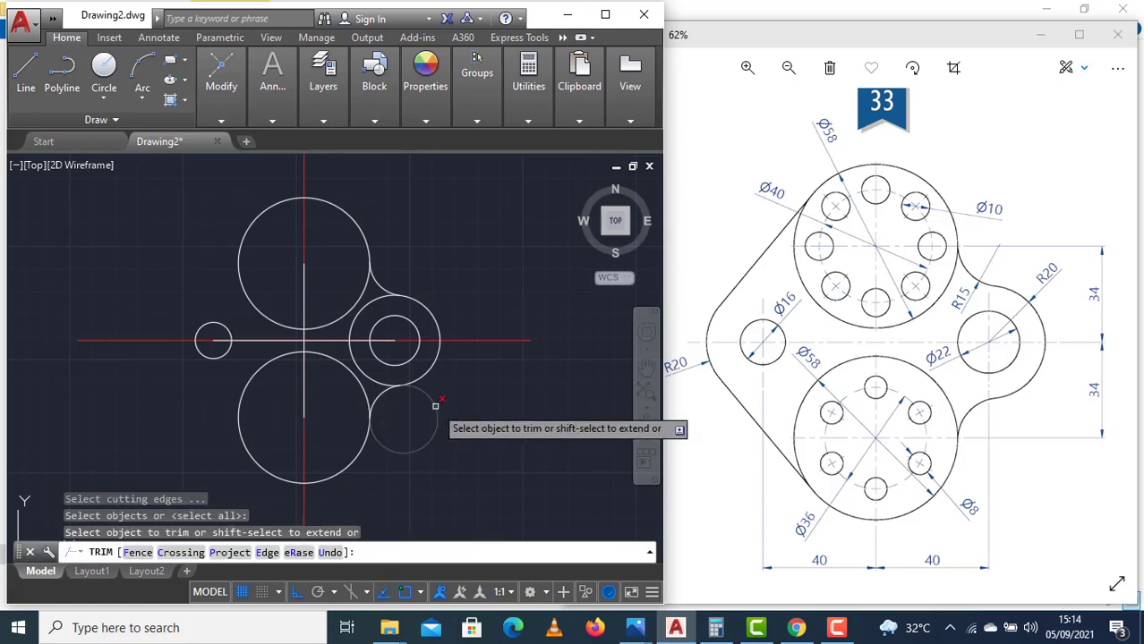
{"action": "left_click", "coordinate": [369, 304]}
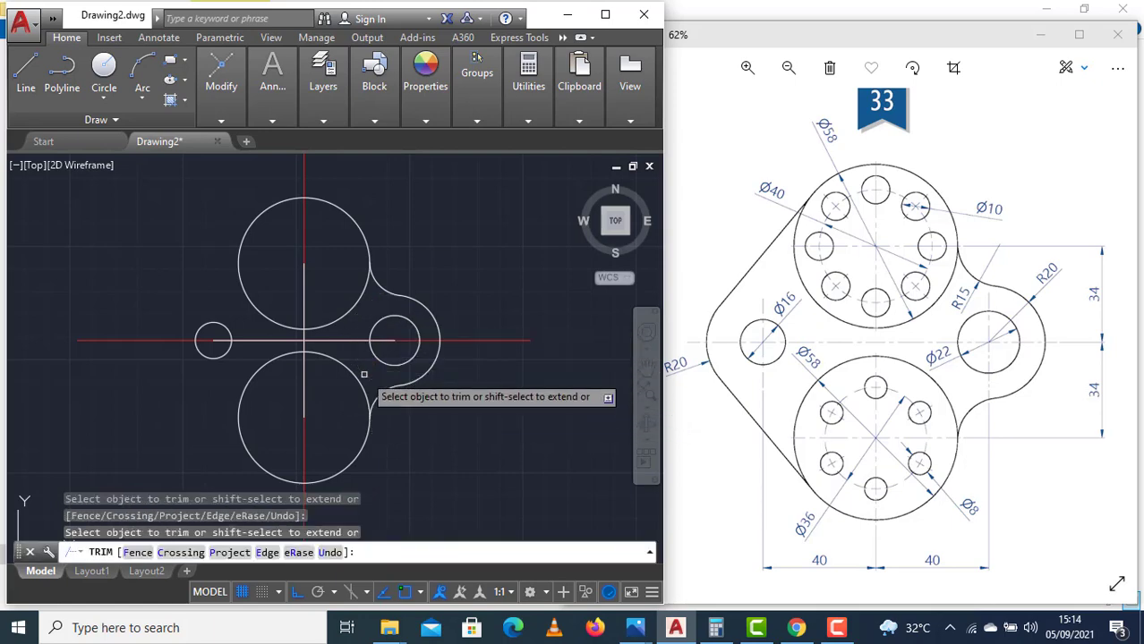
{"action": "key", "text": "Escape"}
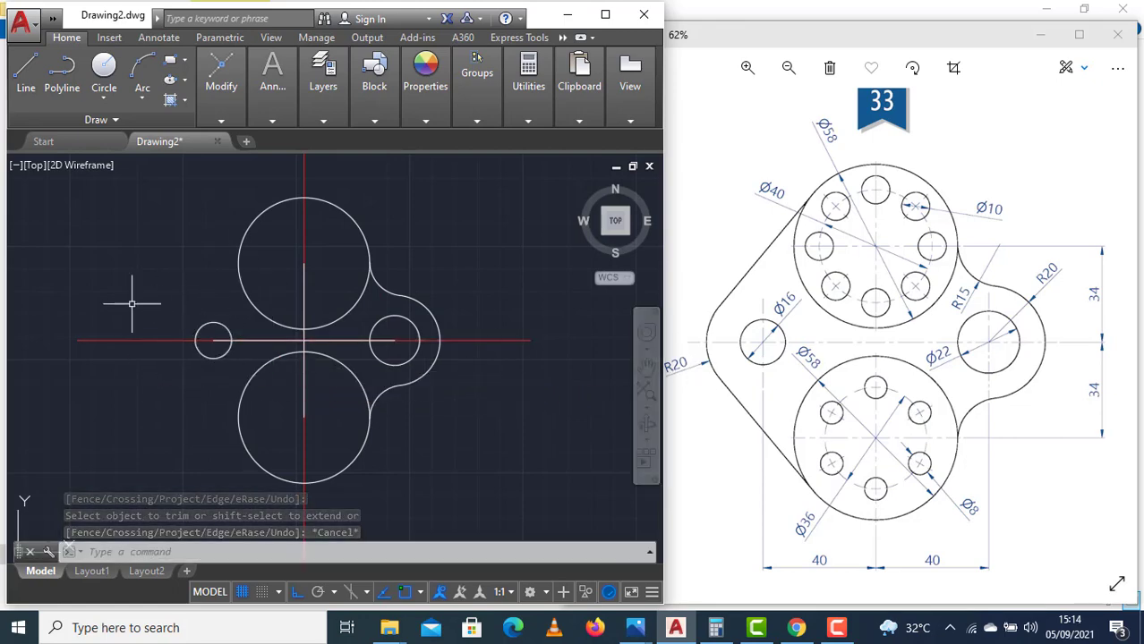
{"action": "type", "text": "c"}
{"action": "key", "text": "Return"}
Draw a radius-20 circle centred on the small left hole.
{"action": "left_click", "coordinate": [213, 340]}
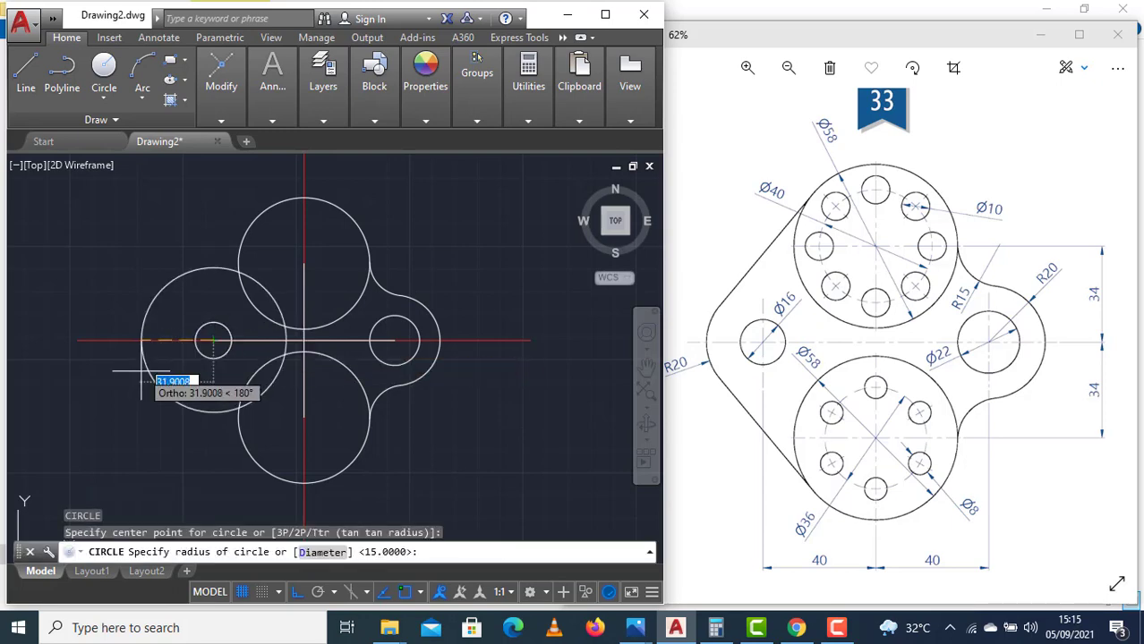
{"action": "type", "text": "20"}
{"action": "key", "text": "Return"}
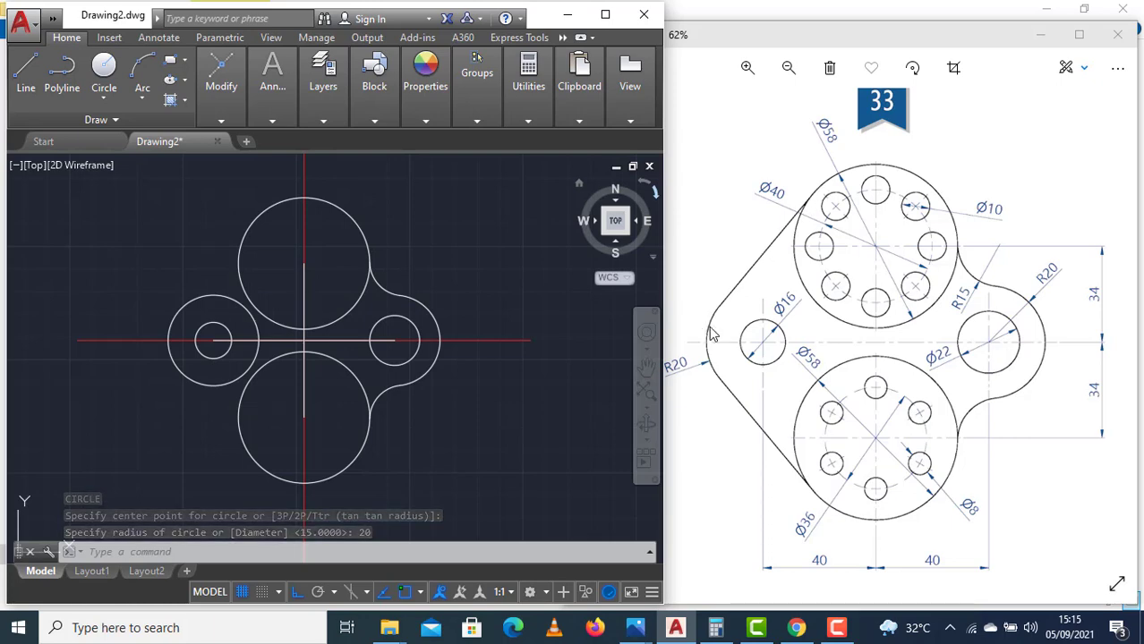
Draw a line tangent to the top Ø58 circle and the left R20 circle.
{"action": "type", "text": "l"}
{"action": "key", "text": "Return"}
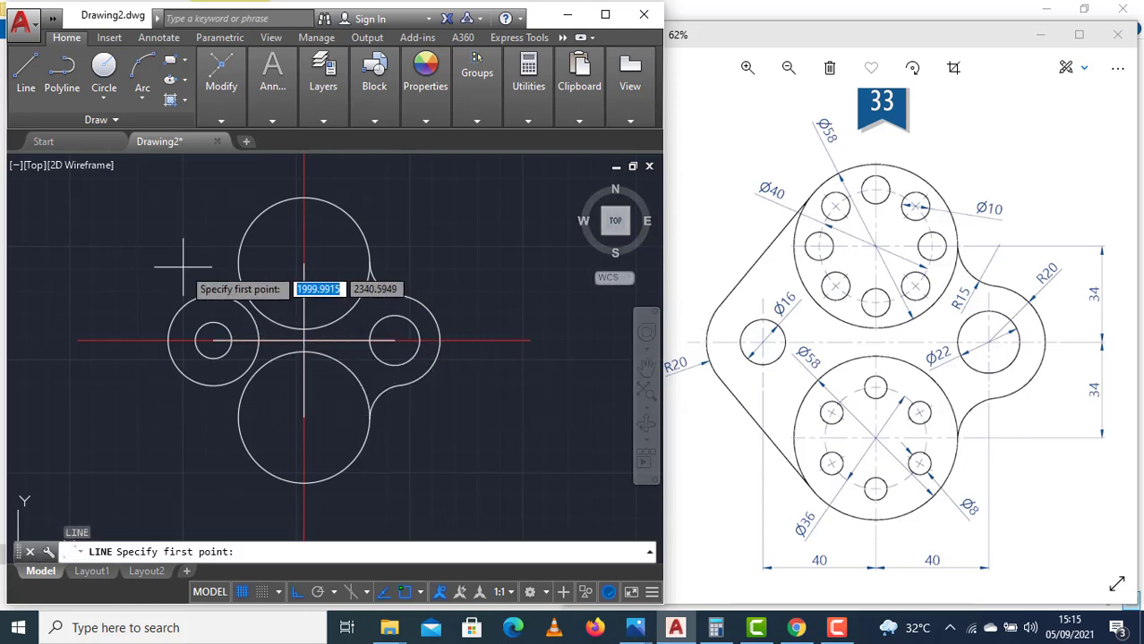
{"action": "type", "text": "tan"}
{"action": "key", "text": "Return"}
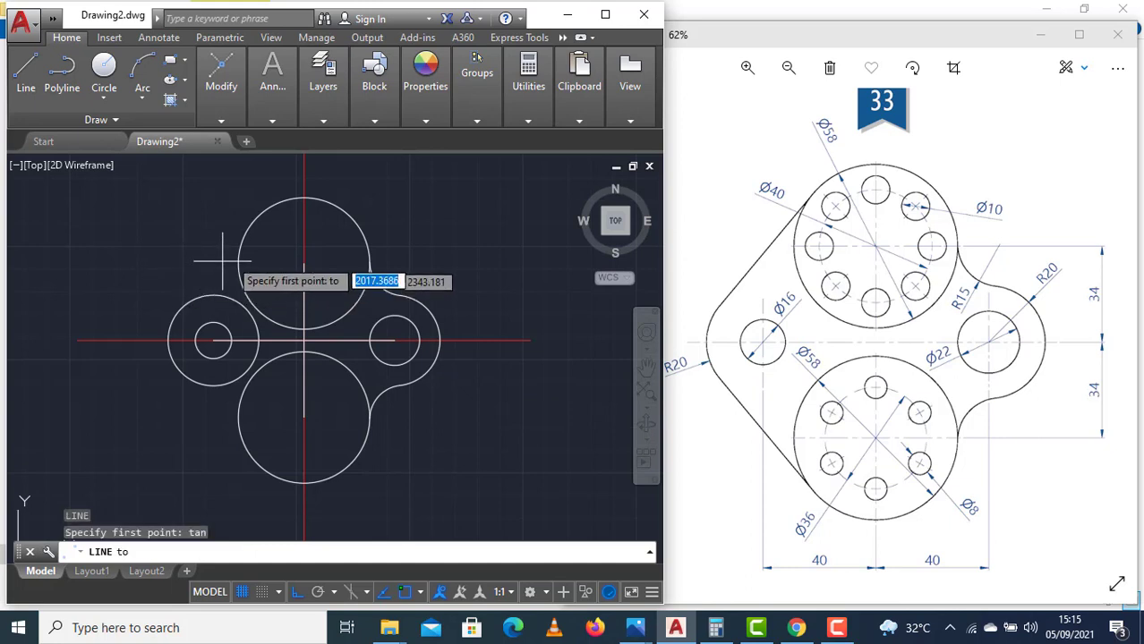
{"action": "left_click", "coordinate": [242, 238]}
{"action": "type", "text": "tan"}
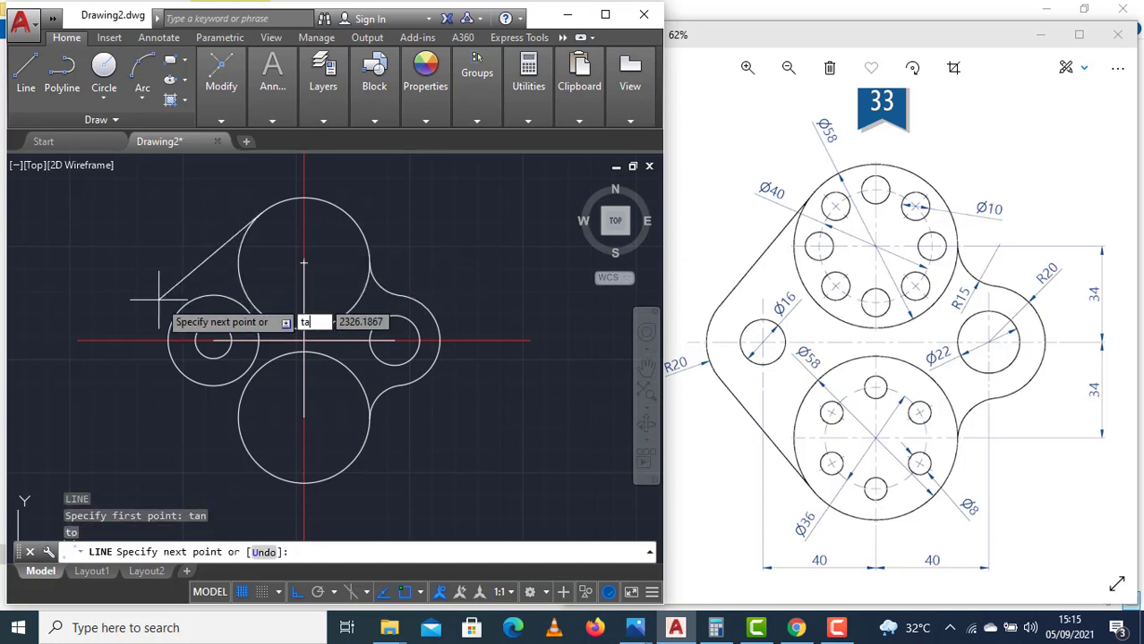
{"action": "key", "text": "Return"}
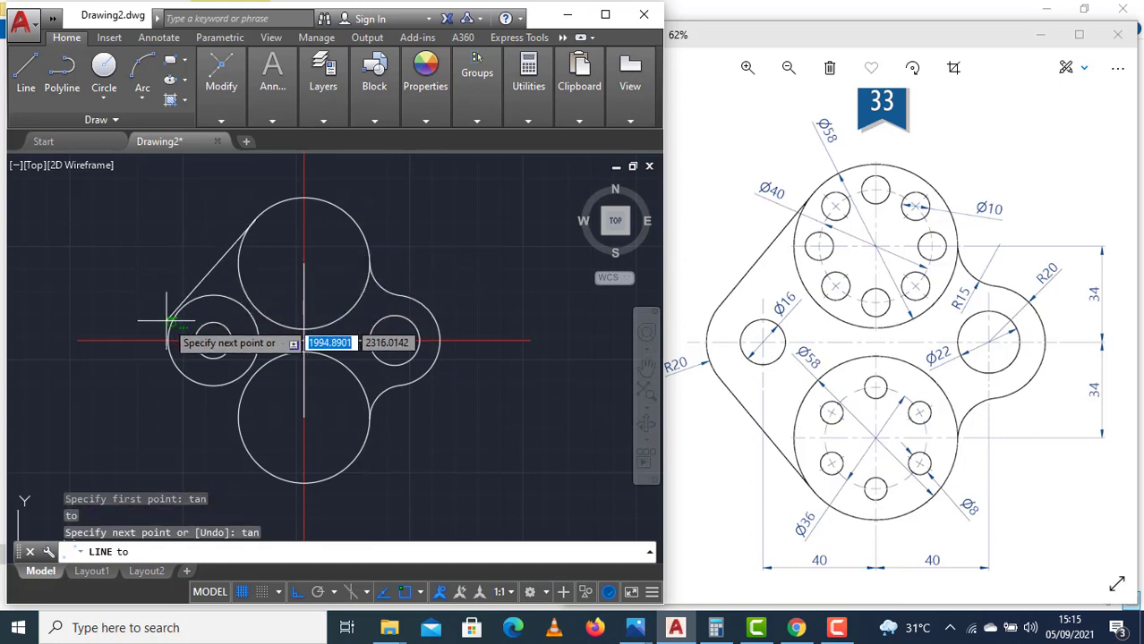
{"action": "left_click", "coordinate": [170, 318]}
{"action": "key", "text": "Return"}
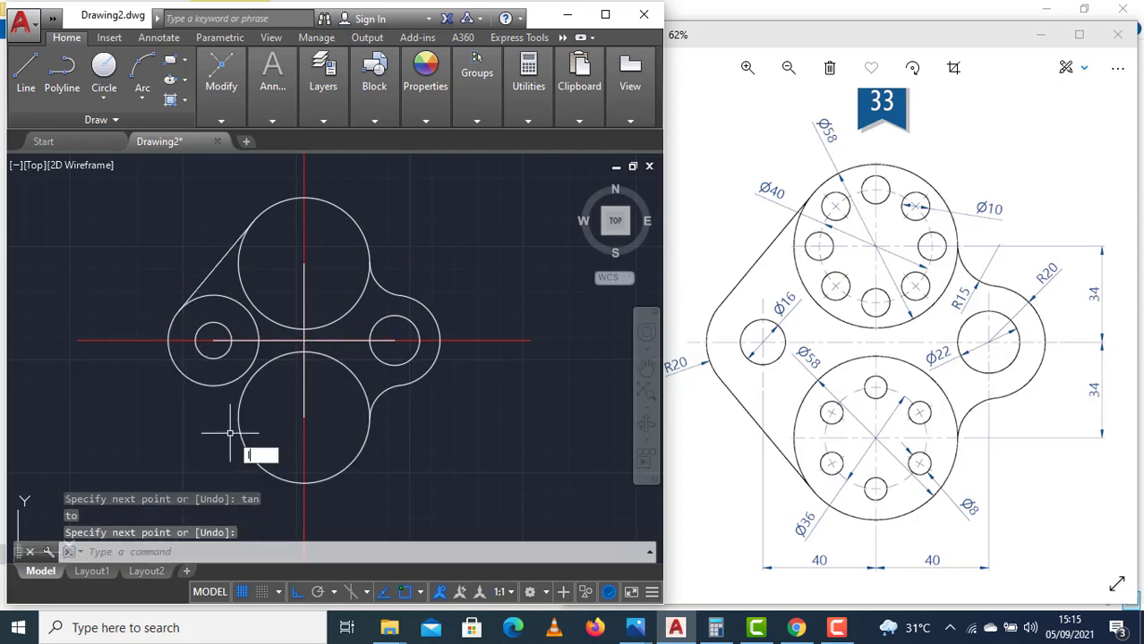
Draw a line tangent to the bottom Ø58 circle and the left R20 circle.
{"action": "key", "text": "Return"}
{"action": "type", "text": "tan"}
{"action": "key", "text": "Return"}
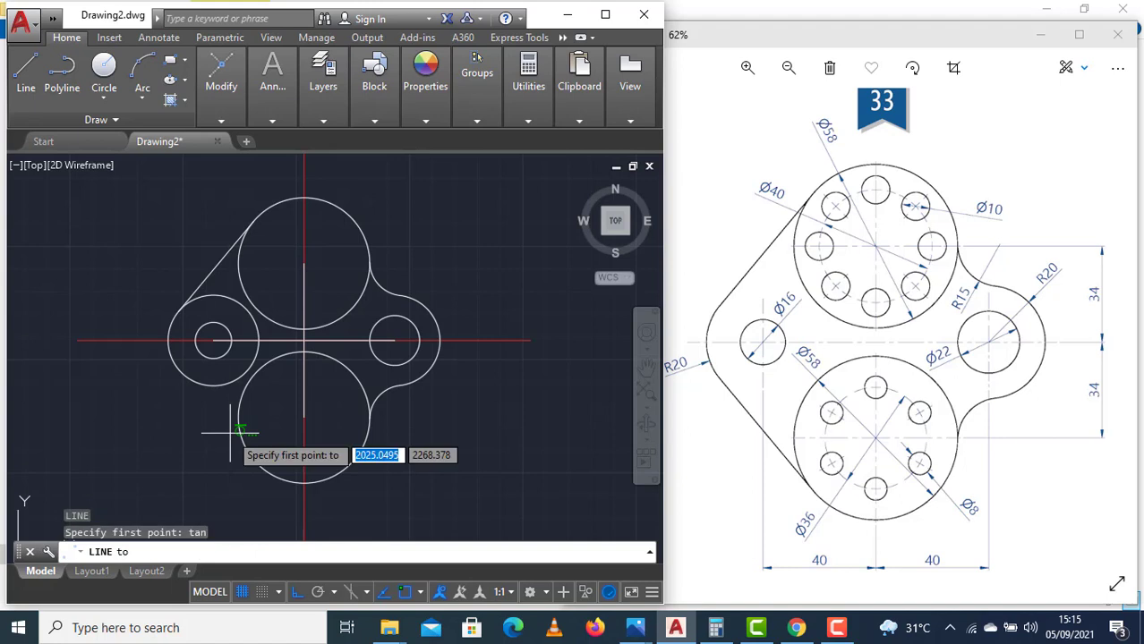
{"action": "left_click", "coordinate": [247, 449]}
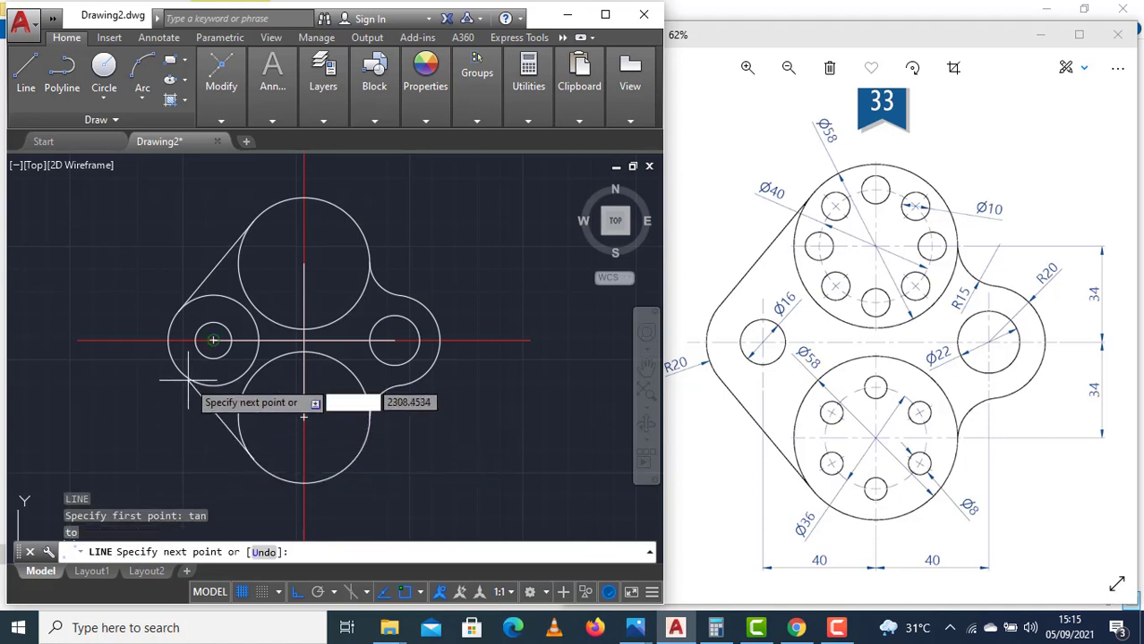
{"action": "type", "text": "tan"}
{"action": "key", "text": "Return"}
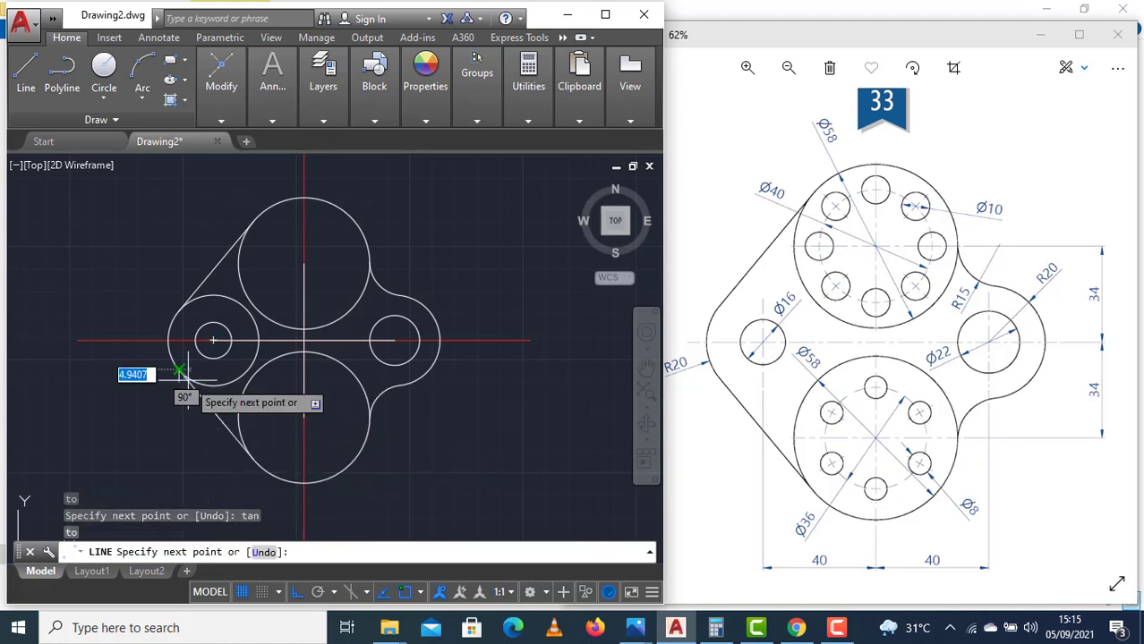
{"action": "left_click", "coordinate": [180, 370]}
{"action": "key", "text": "Return"}
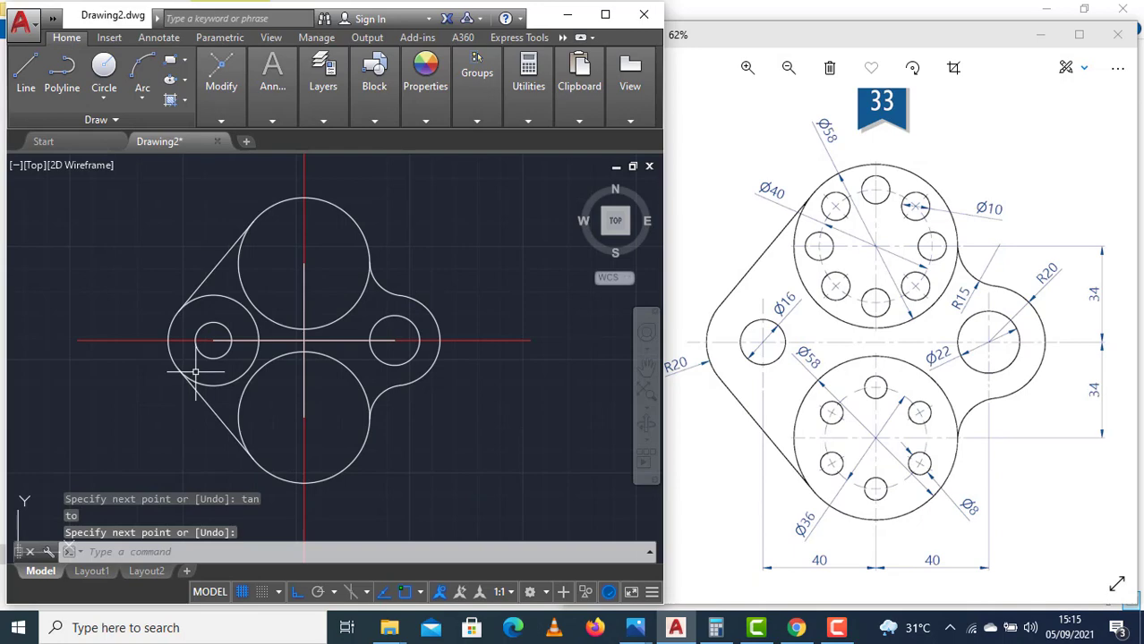
Trim the inner R20 arc and leftover arc to close the left profile.
{"action": "key", "text": "Escape"}
{"action": "key", "text": "Return"}
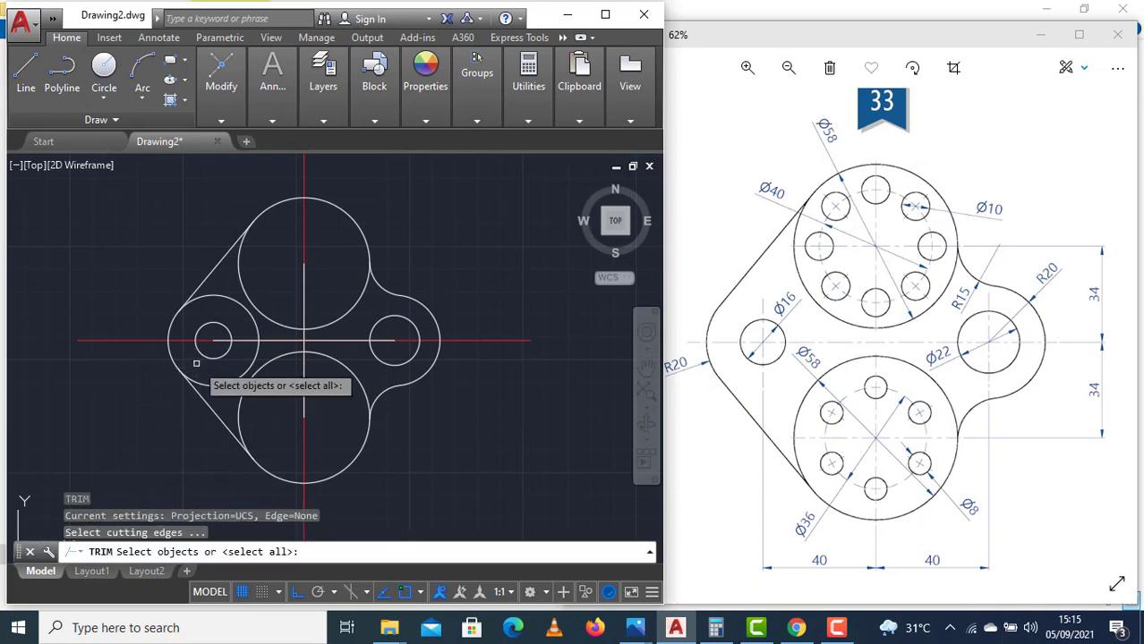
{"action": "key", "text": "Return"}
{"action": "left_click", "coordinate": [238, 298]}
{"action": "left_click", "coordinate": [259, 359]}
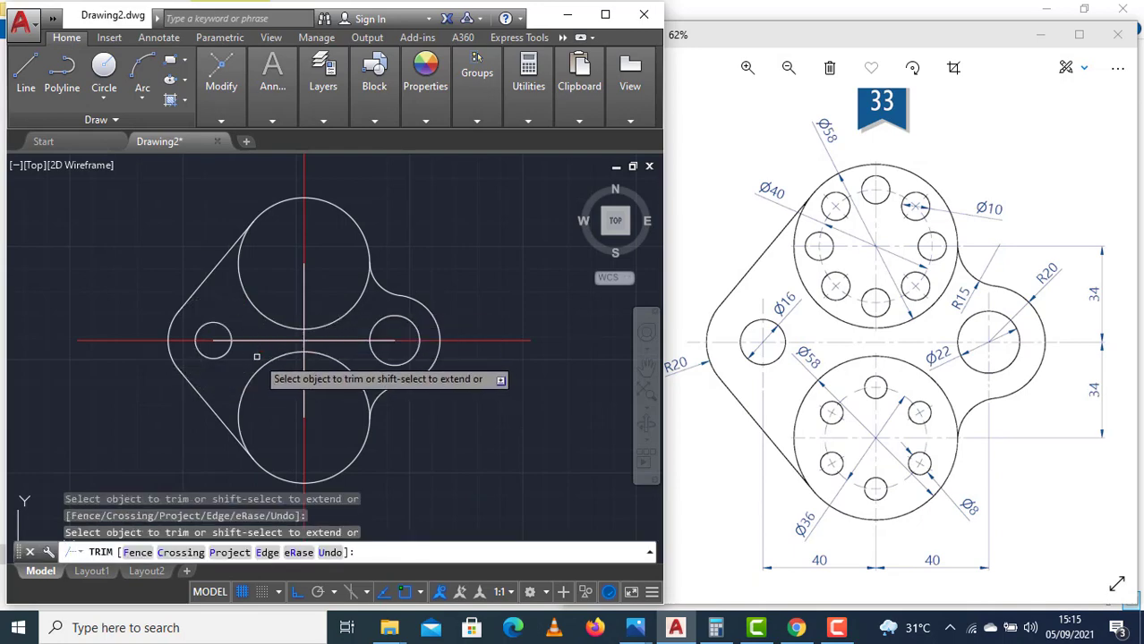
{"action": "key", "text": "Escape"}
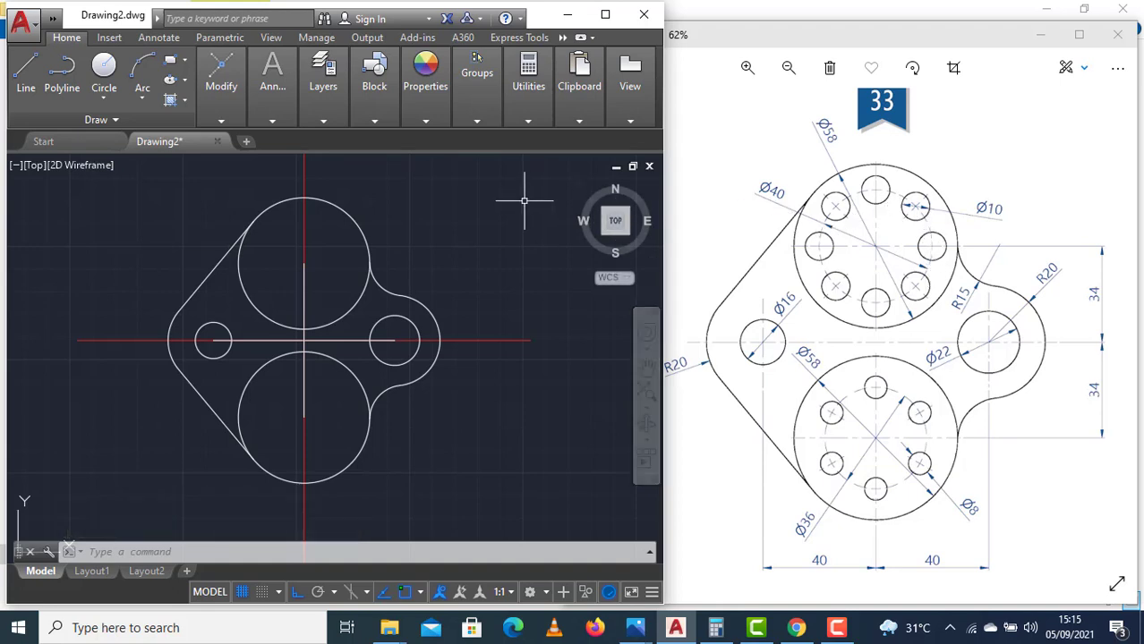
Draw a Ø40 circle concentric with the upper circle's centre.
{"action": "type", "text": "c"}
{"action": "key", "text": "Return"}
{"action": "left_click", "coordinate": [303, 262]}
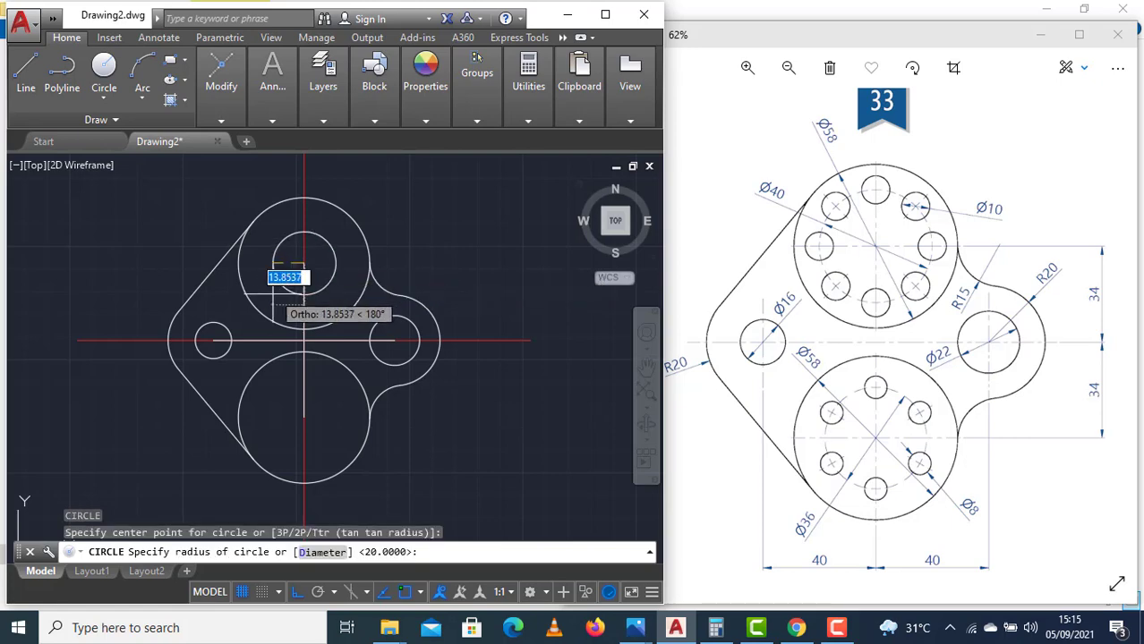
{"action": "type", "text": "d"}
{"action": "key", "text": "Return"}
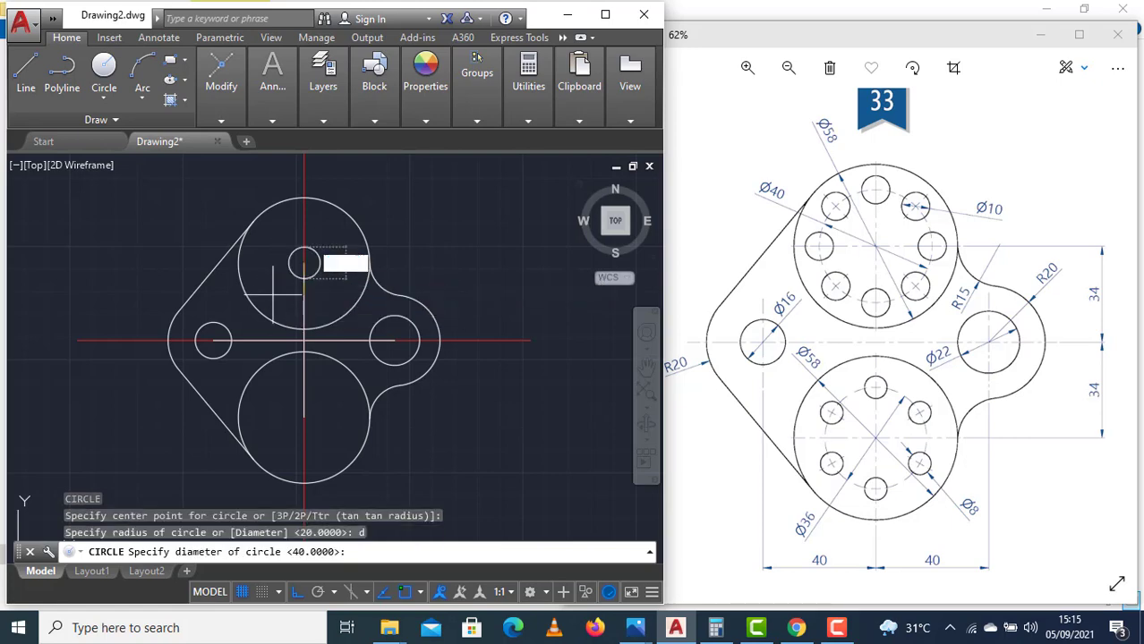
{"action": "key", "text": "Return"}
Load the ACAD_ISO02W100 dashed linetype through the linetype manager.
{"action": "left_click_drag", "start_coordinate": [332, 294], "coordinate": [320, 278]}
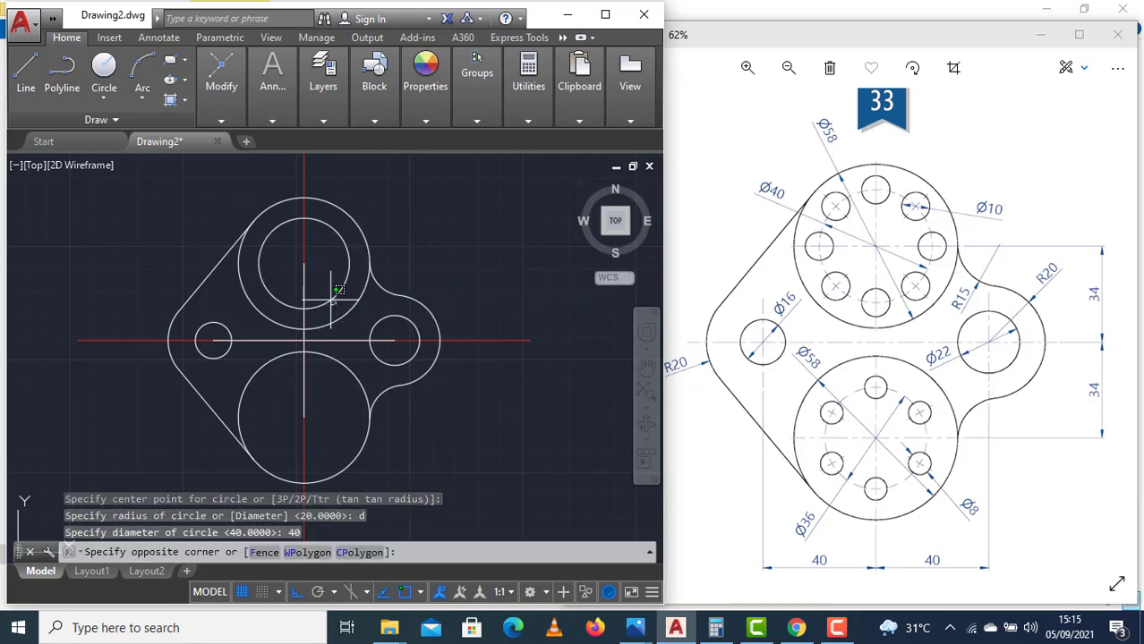
{"action": "left_click", "coordinate": [427, 123]}
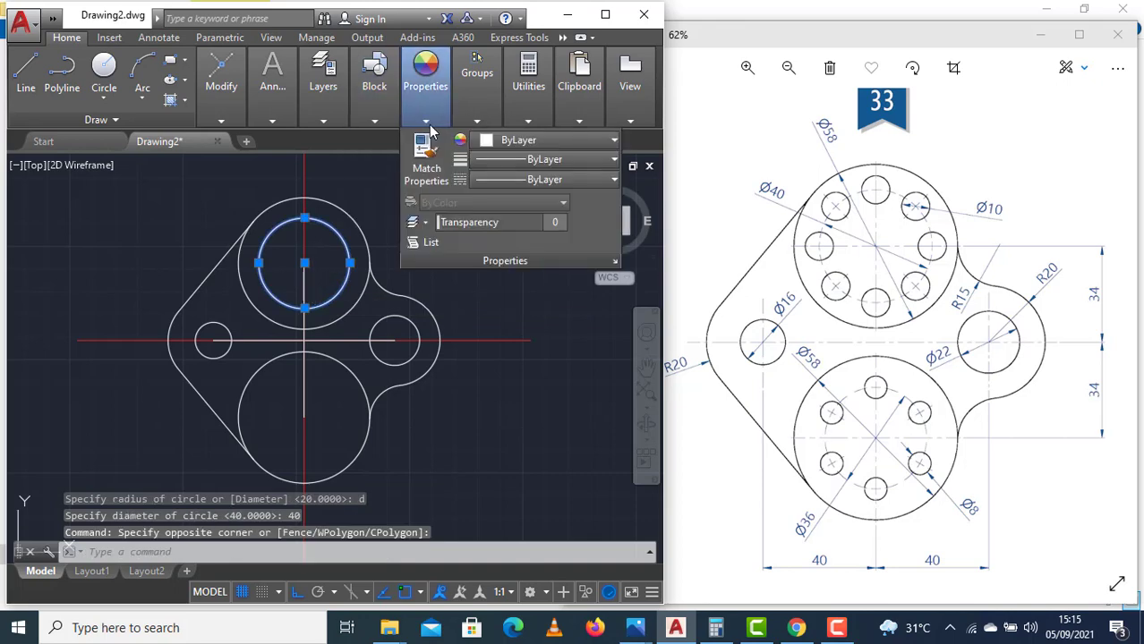
{"action": "left_click", "coordinate": [524, 182]}
{"action": "left_click", "coordinate": [506, 263]}
{"action": "left_click", "coordinate": [699, 172]}
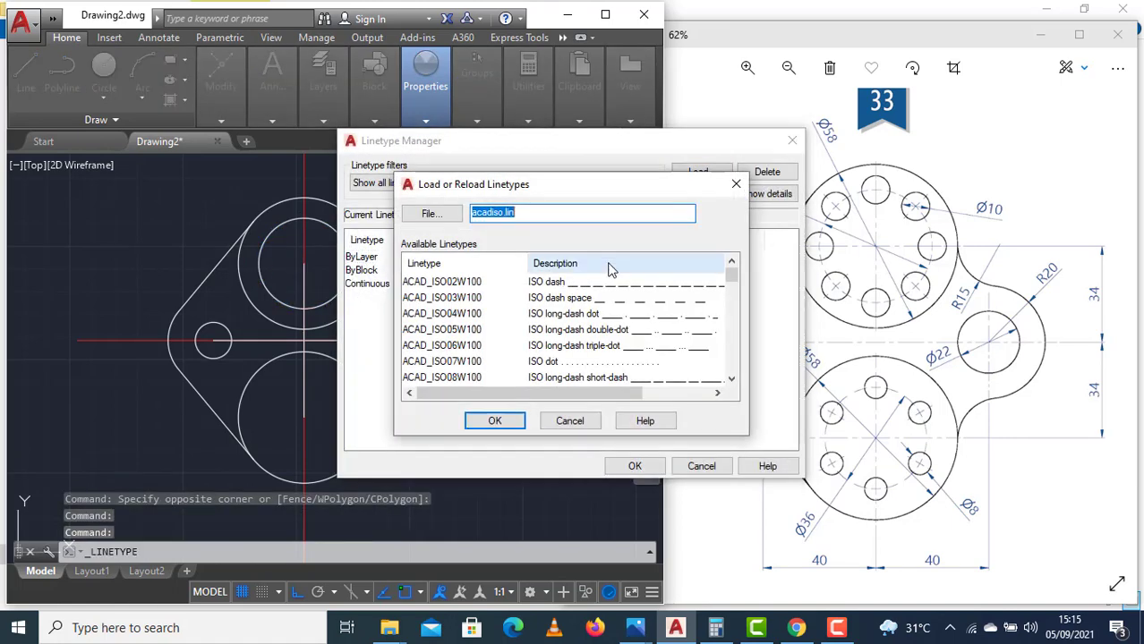
{"action": "left_click", "coordinate": [465, 281]}
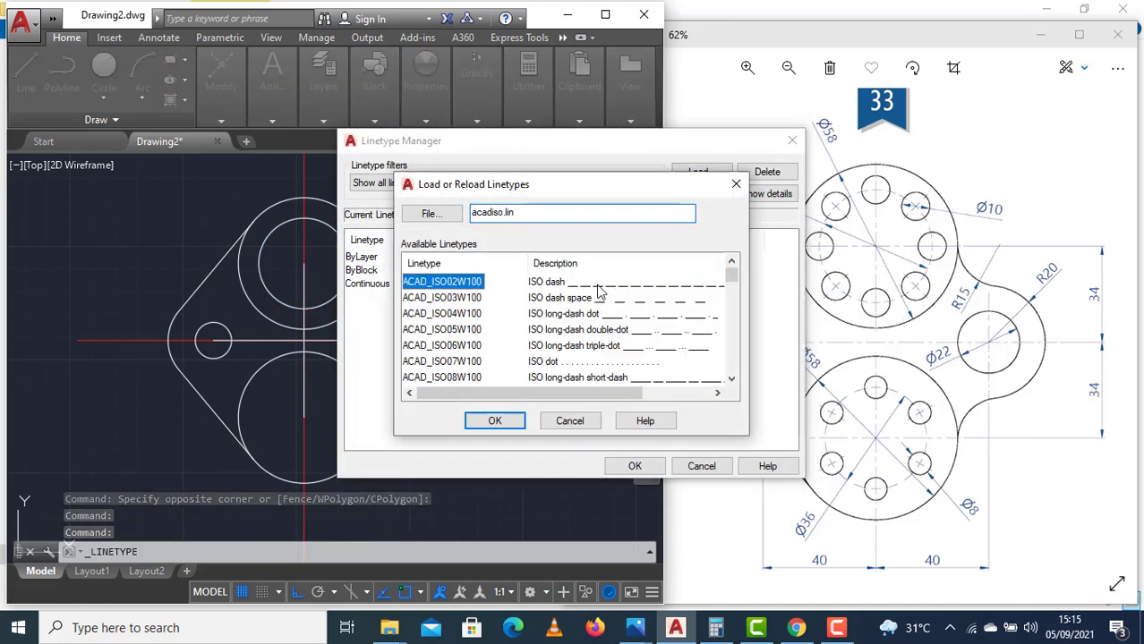
{"action": "left_click", "coordinate": [494, 420]}
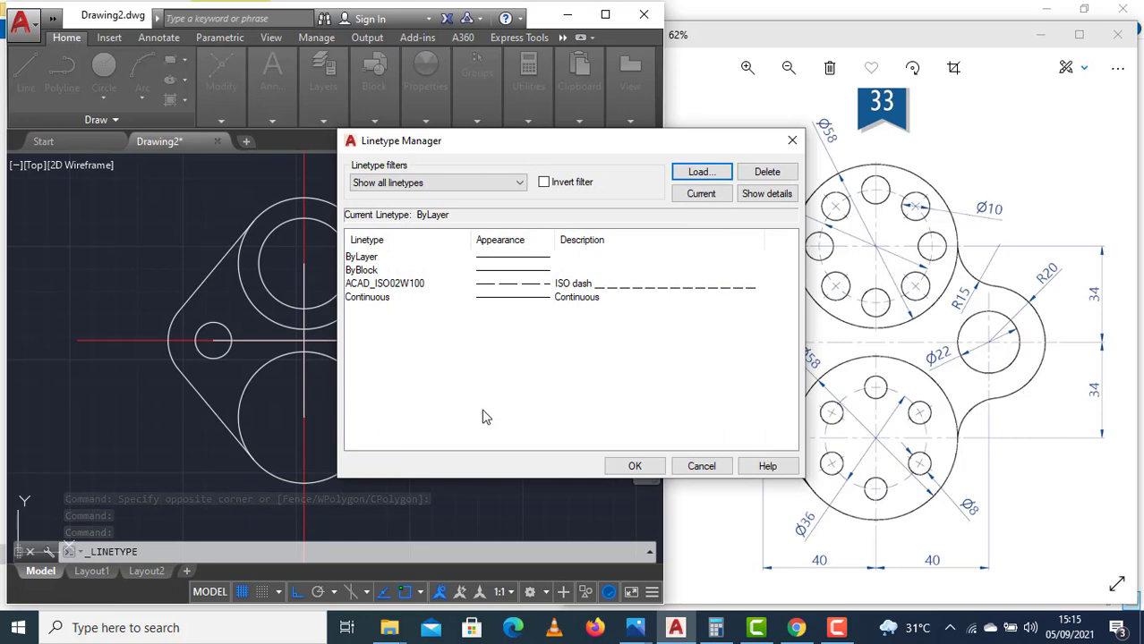
{"action": "left_click", "coordinate": [600, 288]}
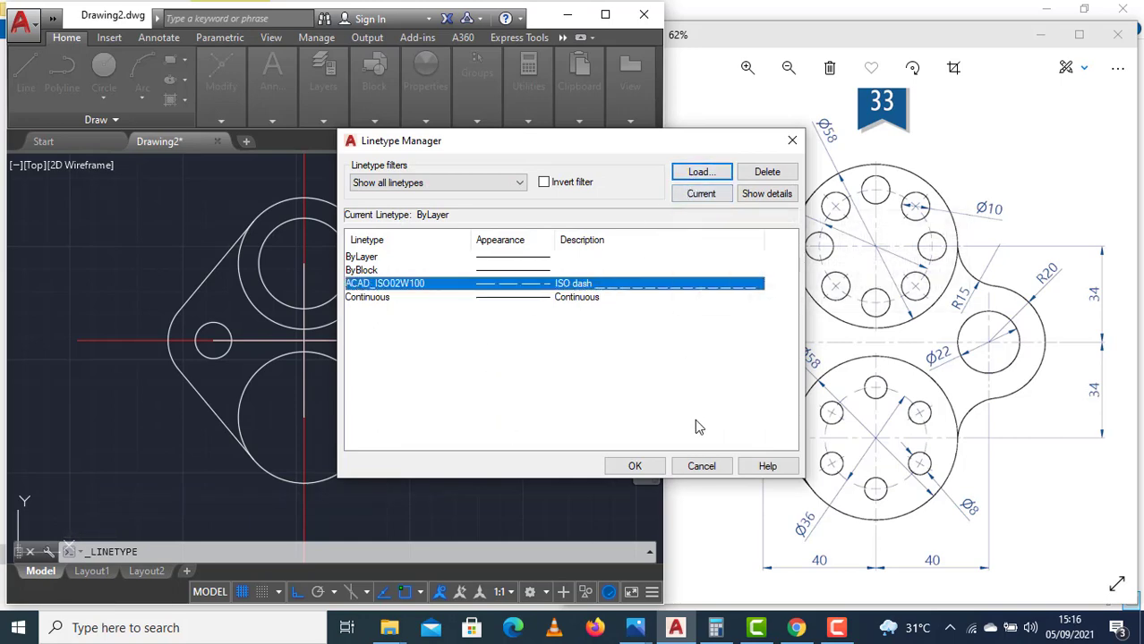
{"action": "left_click", "coordinate": [637, 467]}
Set the Ø40 circle's linetype to ACAD_ISO02W100 so it appears dashed.
{"action": "left_click", "coordinate": [332, 298]}
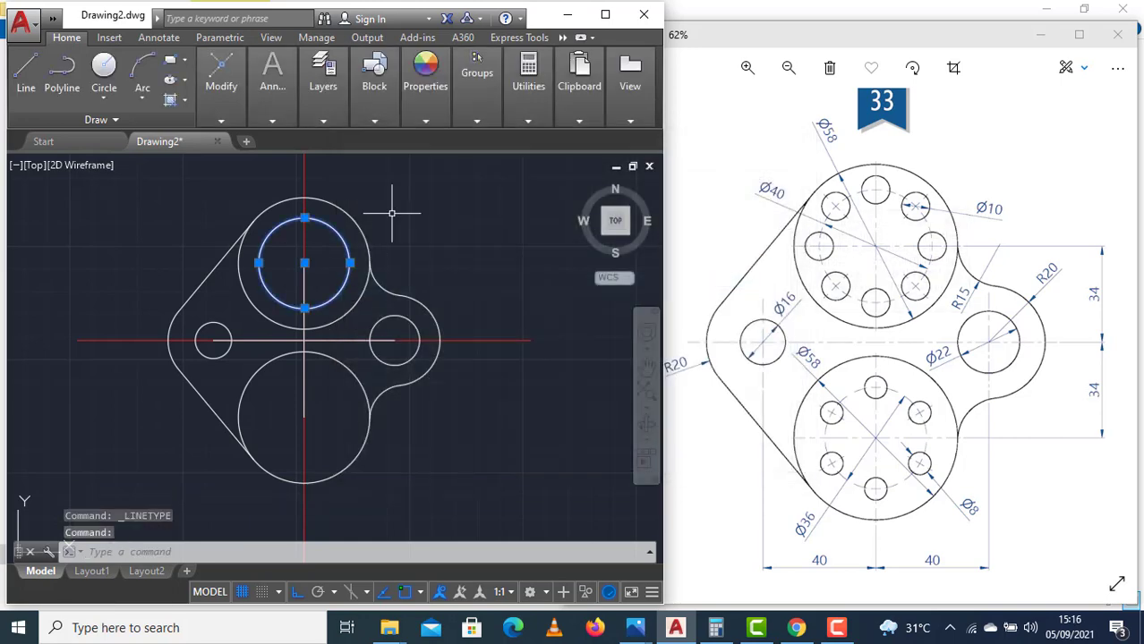
{"action": "left_click", "coordinate": [425, 76]}
{"action": "left_click", "coordinate": [499, 182]}
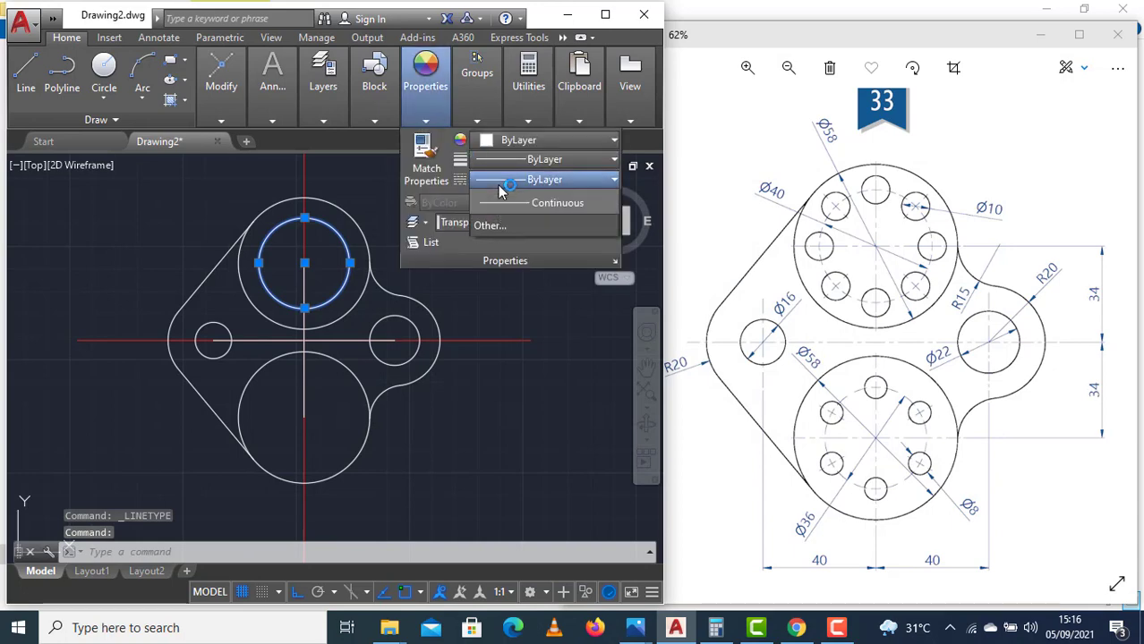
{"action": "left_click", "coordinate": [505, 243]}
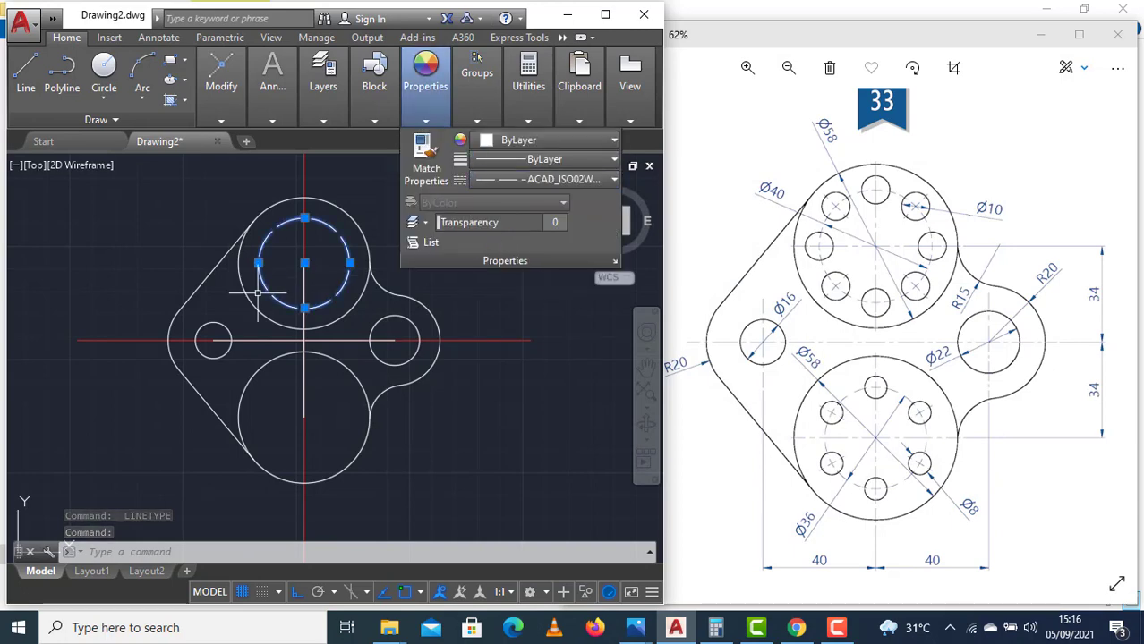
{"action": "key", "text": "Escape"}
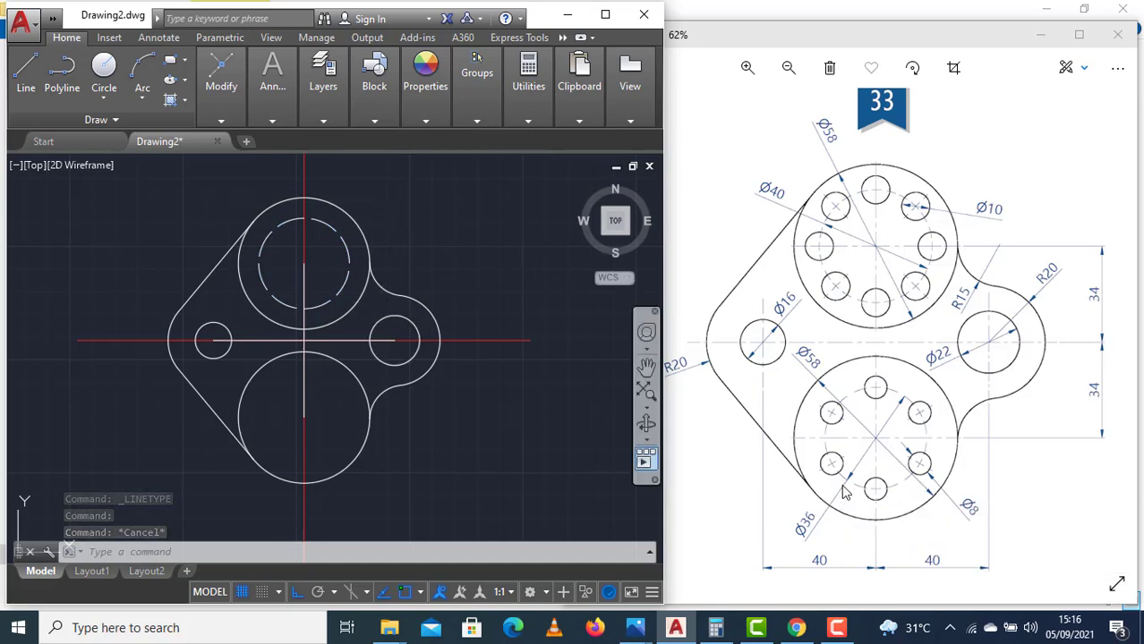
Draw a Ø36 circle centred on the lower circle's centre.
{"action": "type", "text": "c"}
{"action": "key", "text": "Return"}
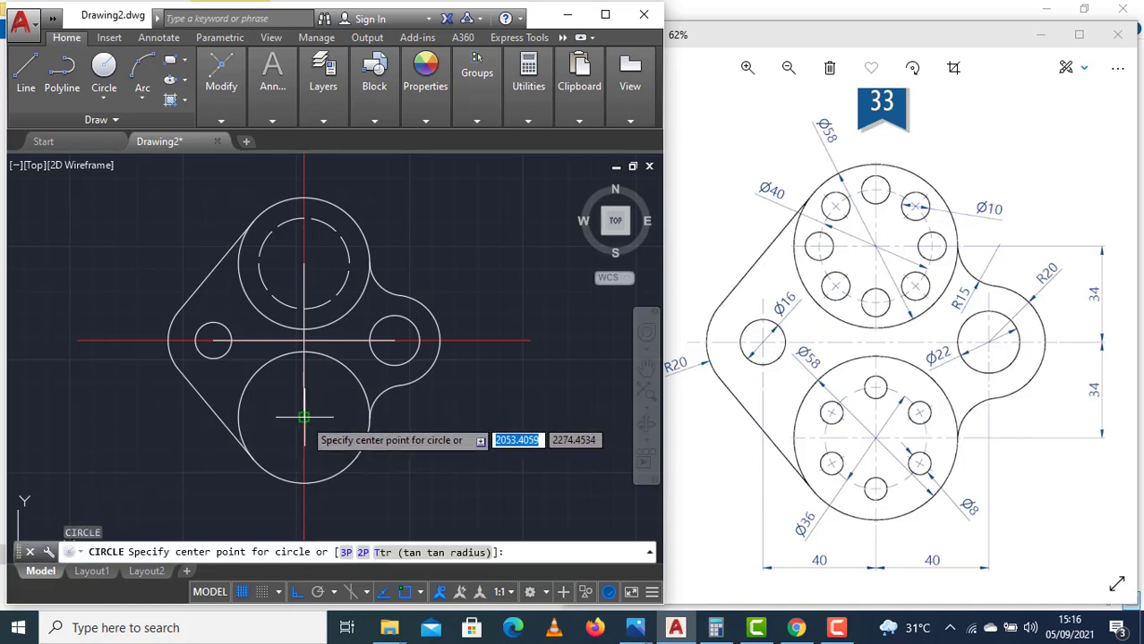
{"action": "left_click", "coordinate": [305, 417]}
{"action": "type", "text": "d"}
{"action": "key", "text": "Return"}
{"action": "type", "text": "36"}
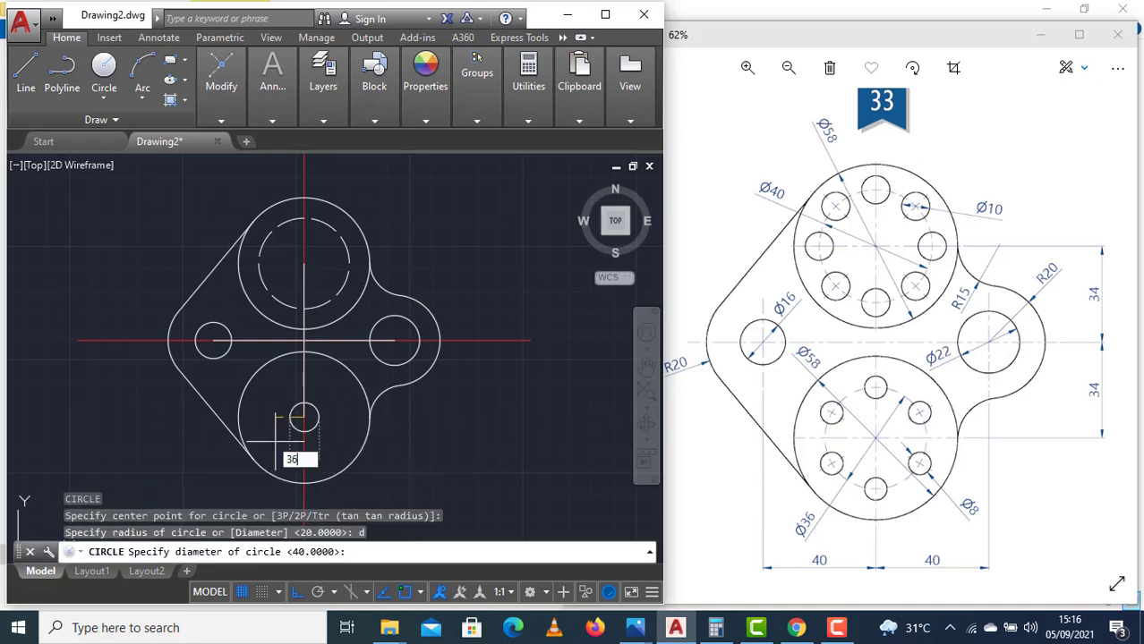
{"action": "key", "text": "Return"}
Give the Ø36 circle the dashed ACAD_ISO02W100 linetype.
{"action": "left_click", "coordinate": [332, 415]}
{"action": "left_click", "coordinate": [320, 372]}
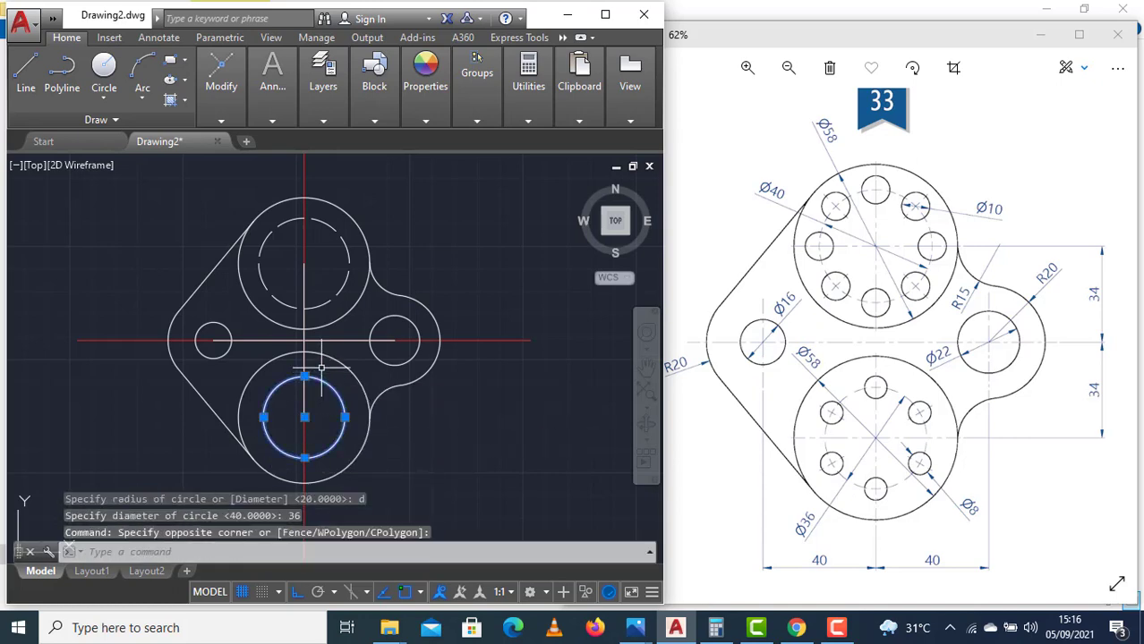
{"action": "left_click", "coordinate": [421, 123]}
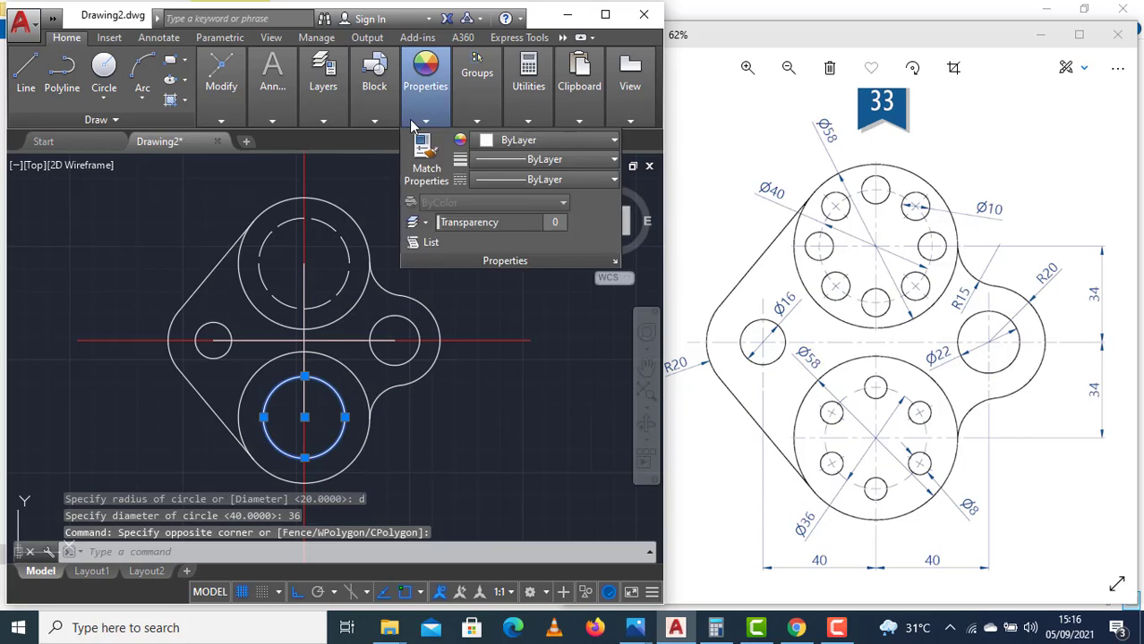
{"action": "left_click", "coordinate": [494, 182]}
{"action": "left_click", "coordinate": [495, 239]}
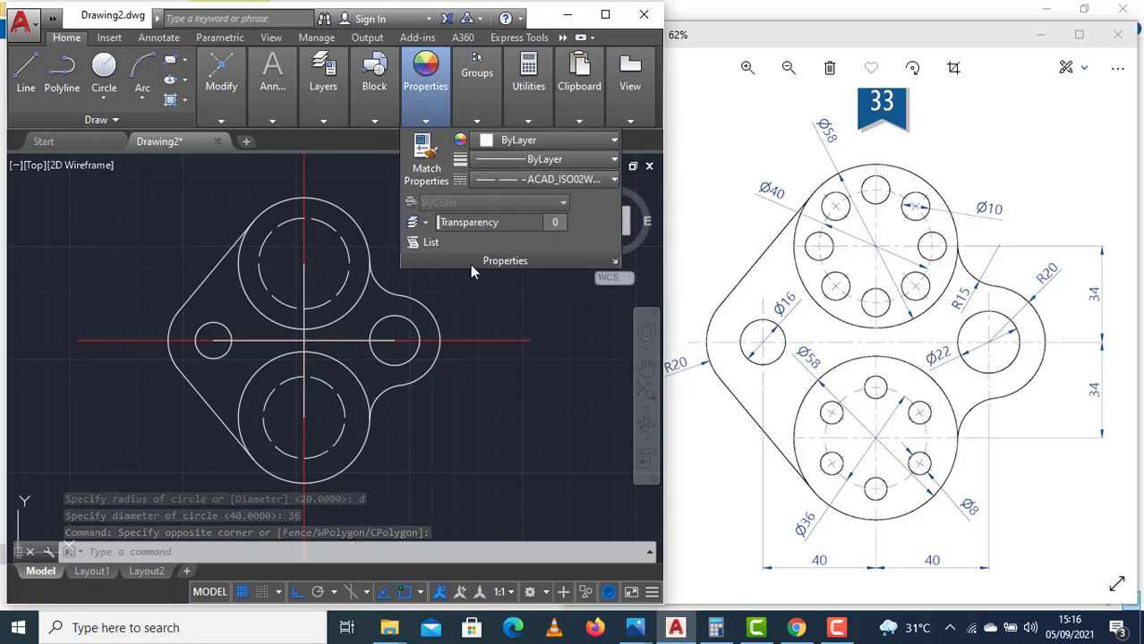
{"action": "key", "text": "Escape"}
{"action": "key", "text": "Escape"}
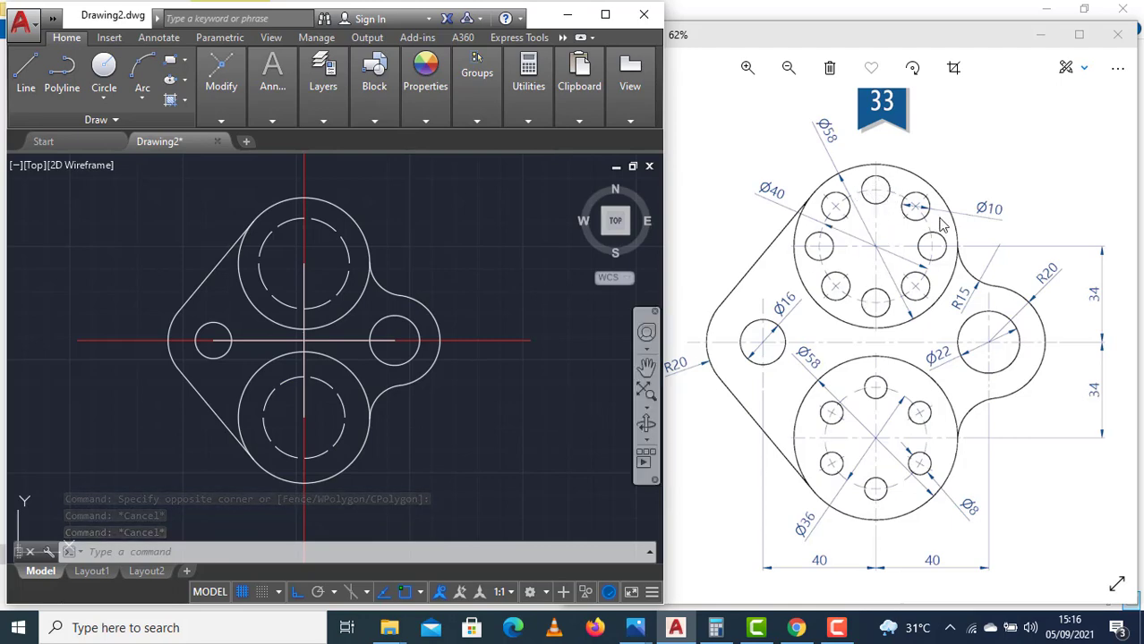
Draw a Ø10 hole at the top quadrant of the upper dashed circle.
{"action": "type", "text": "c"}
{"action": "key", "text": "Return"}
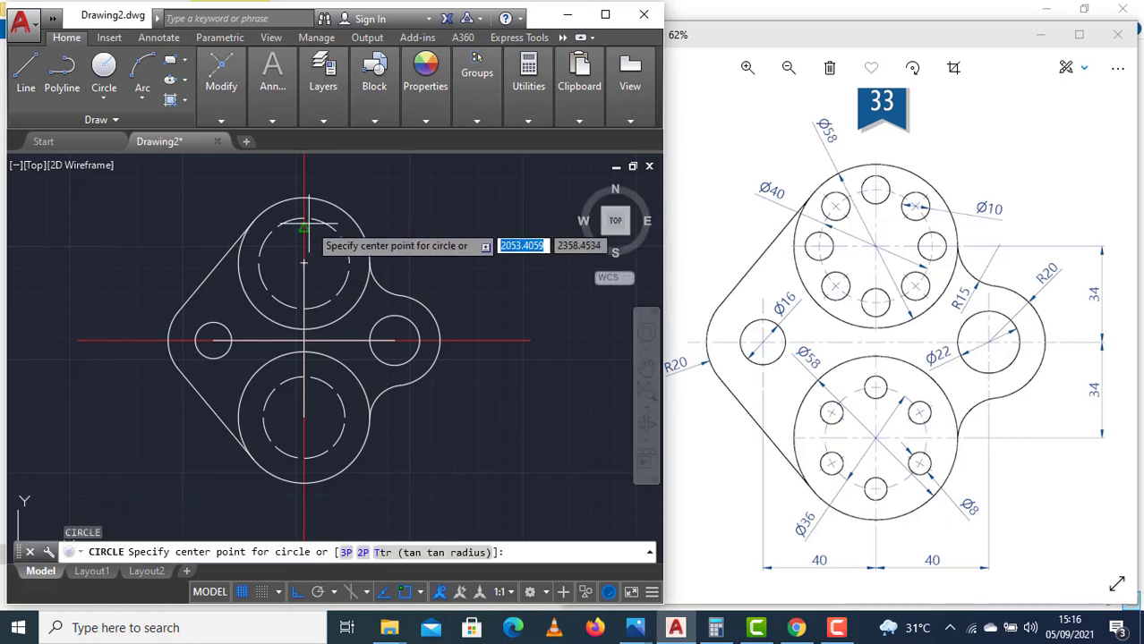
{"action": "left_click", "coordinate": [304, 218]}
{"action": "type", "text": "d"}
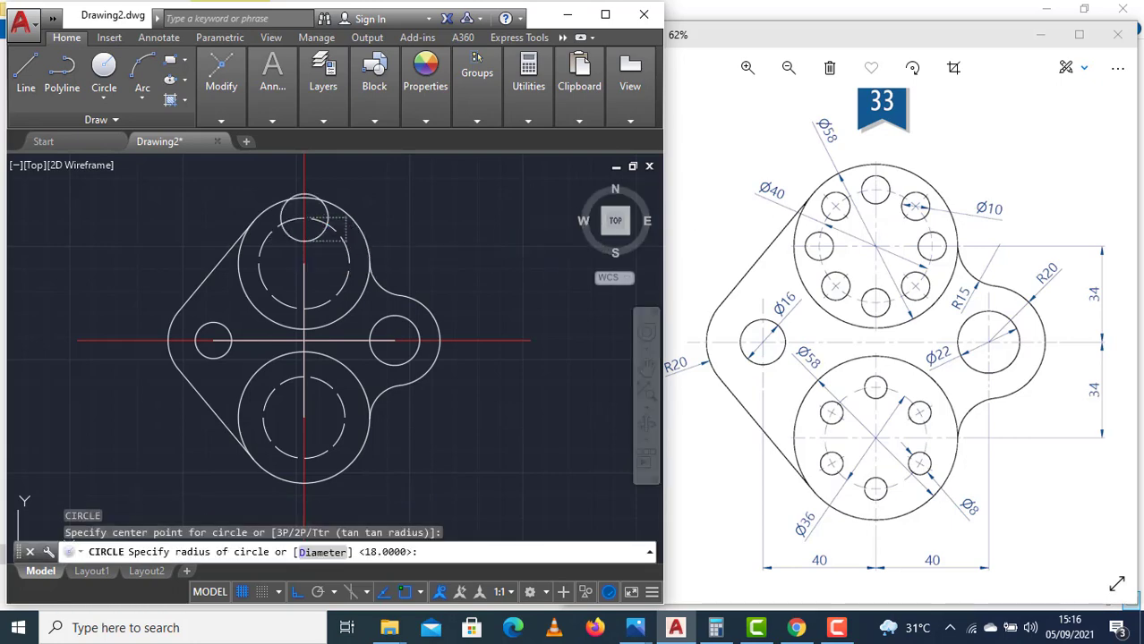
{"action": "key", "text": "Return"}
{"action": "type", "text": "10"}
{"action": "key", "text": "Return"}
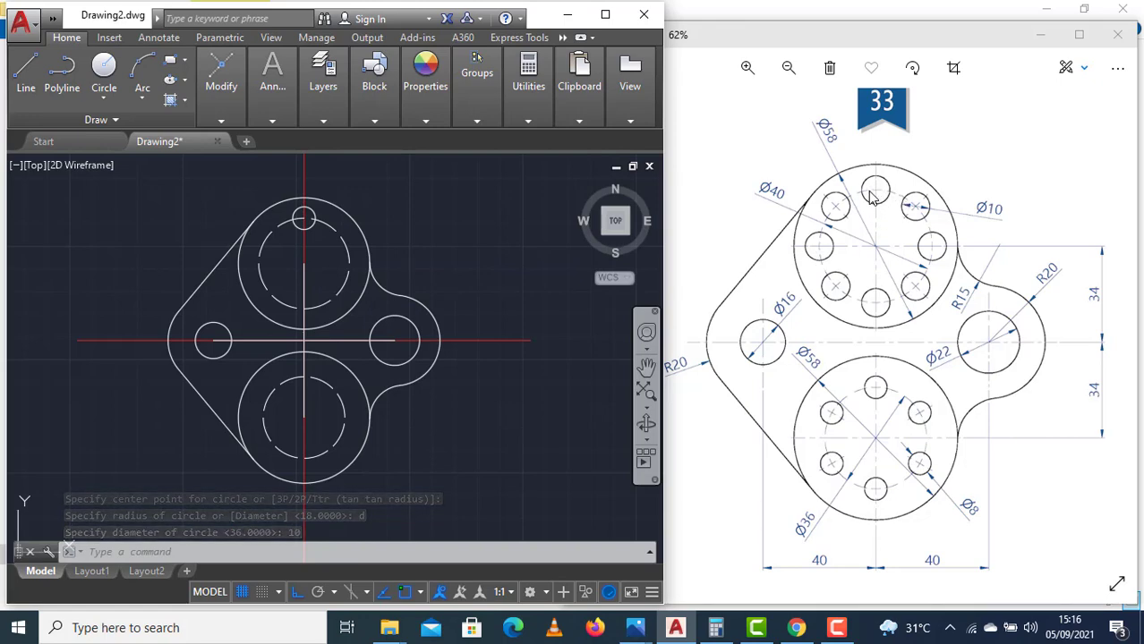
Polar-array the Ø10 hole into 8 copies around the upper lobe's centre.
{"action": "type", "text": "p"}
{"action": "type", "text": "ARRA"}
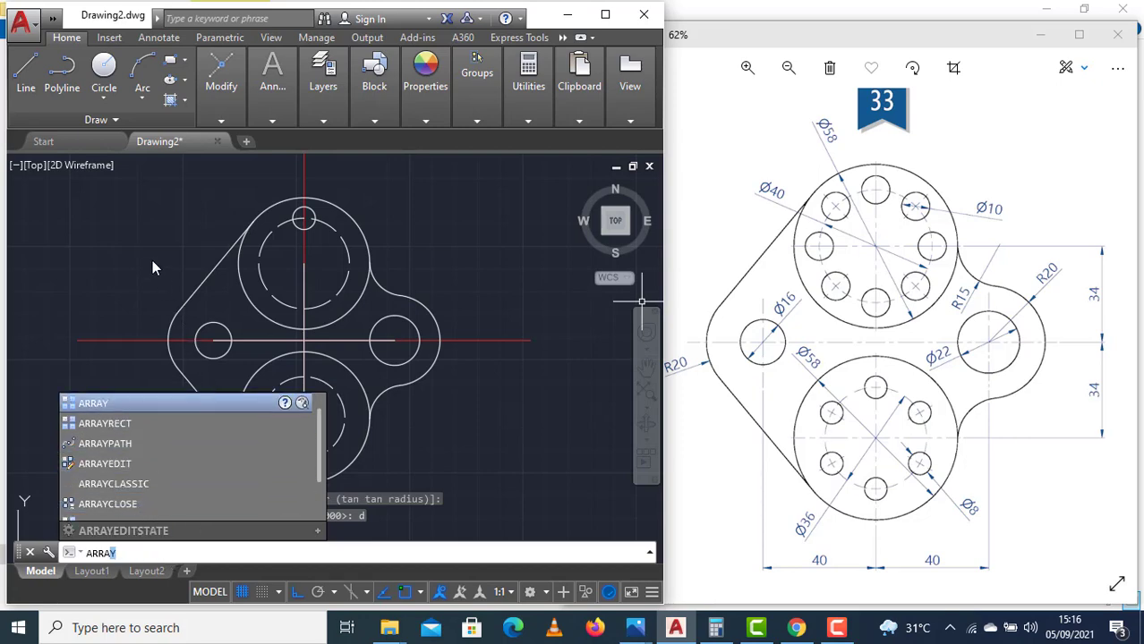
{"action": "key", "text": "Return"}
{"action": "type", "text": "pol"}
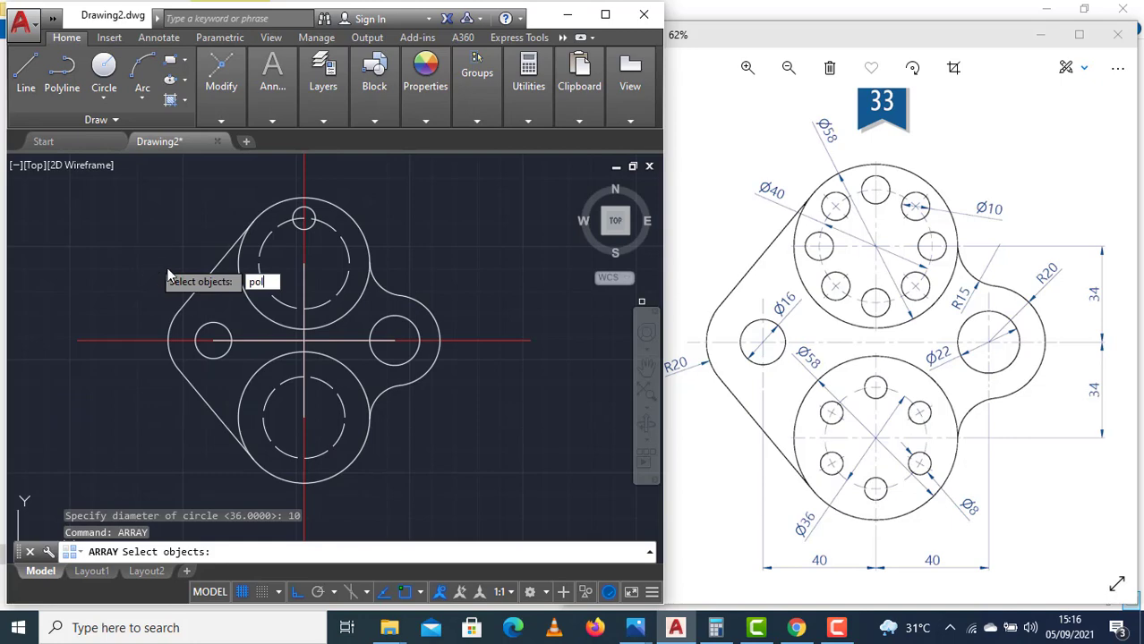
{"action": "key", "text": "Escape"}
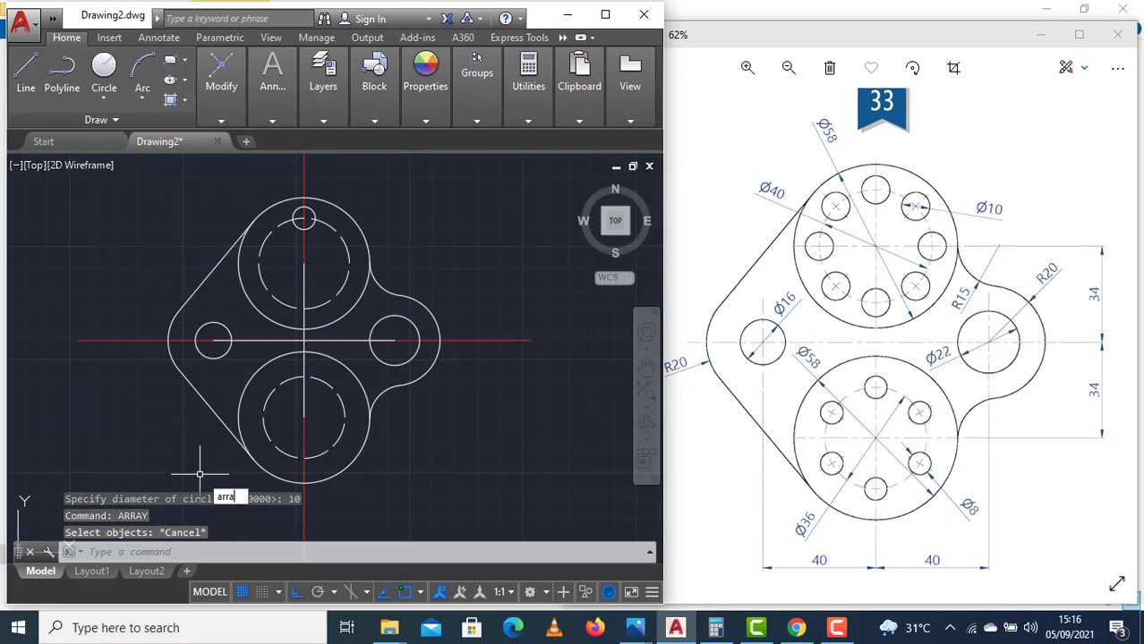
{"action": "key", "text": "Return"}
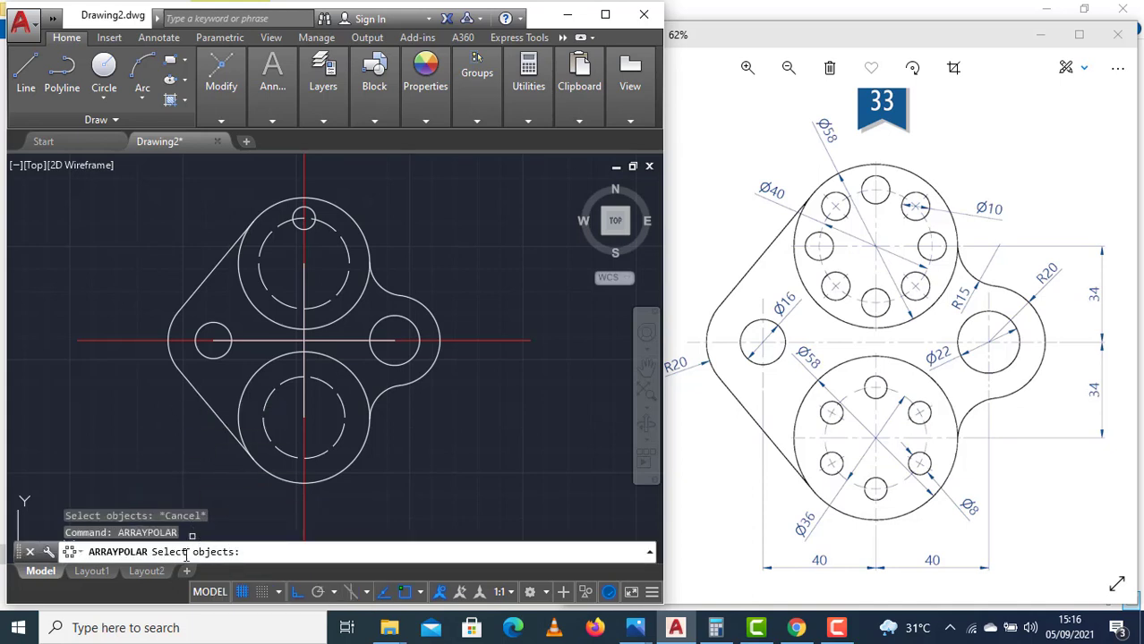
{"action": "left_click", "coordinate": [302, 218]}
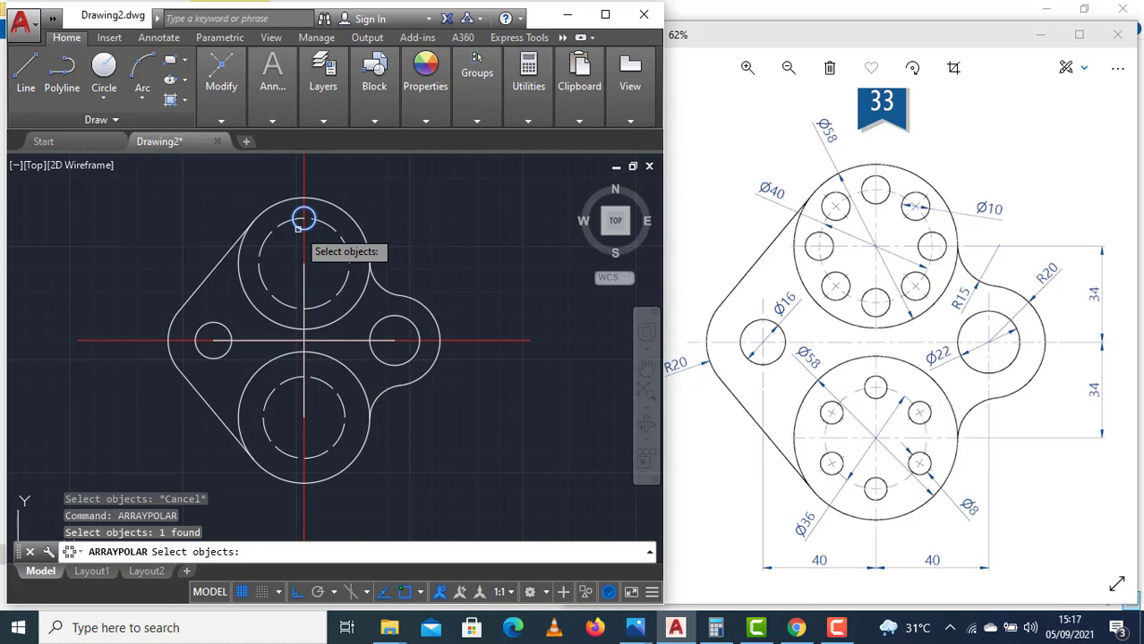
{"action": "key", "text": "Return"}
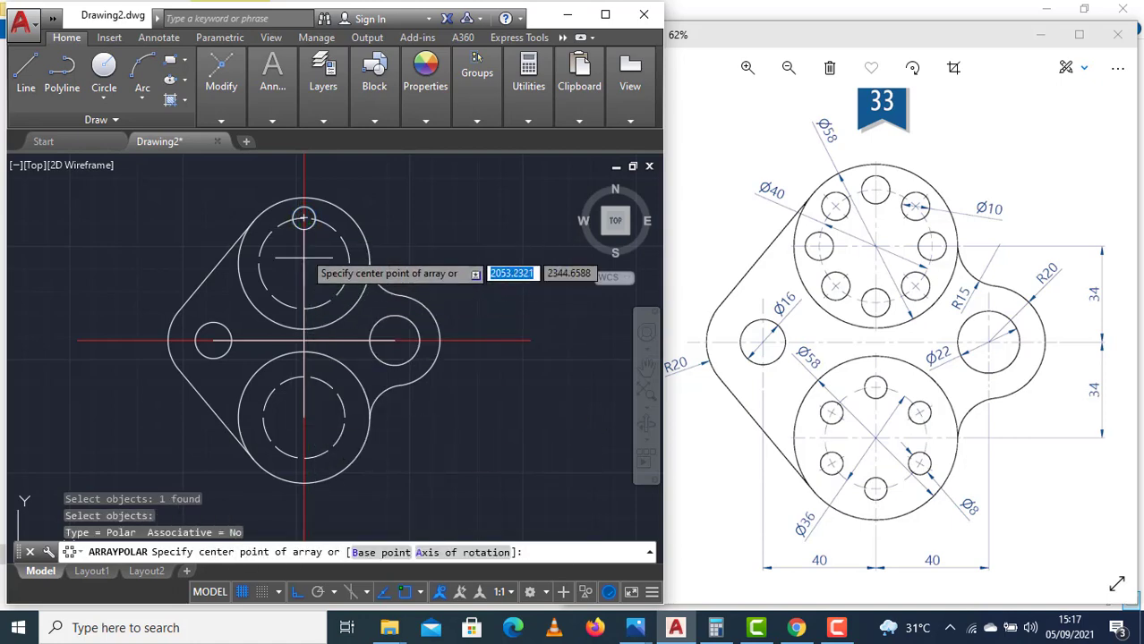
{"action": "left_click", "coordinate": [303, 263]}
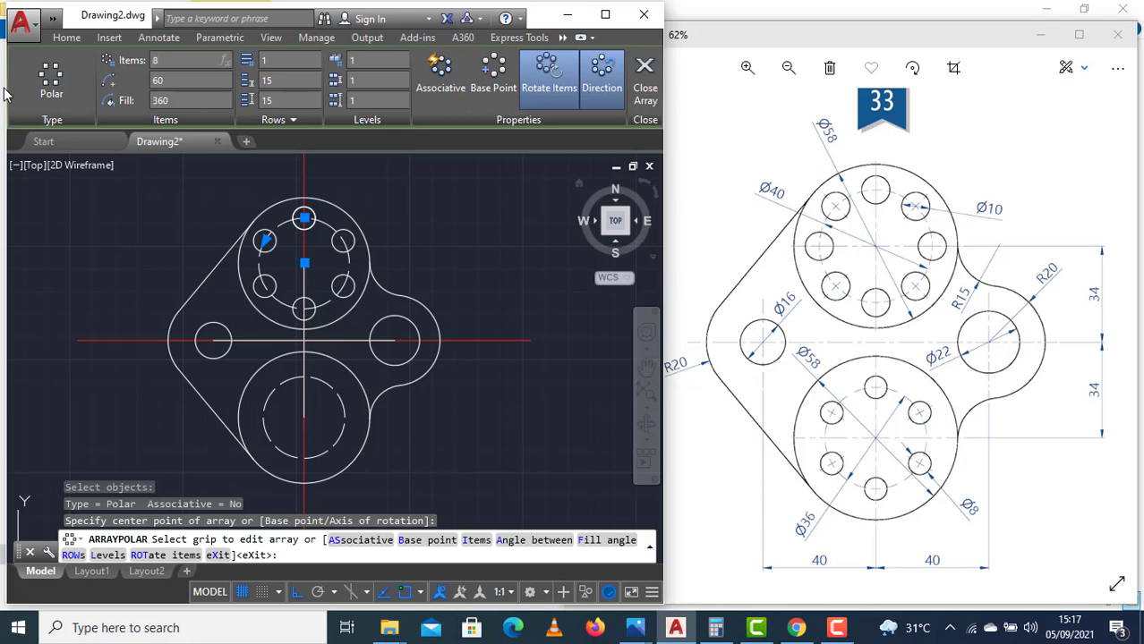
{"action": "key", "text": "Return"}
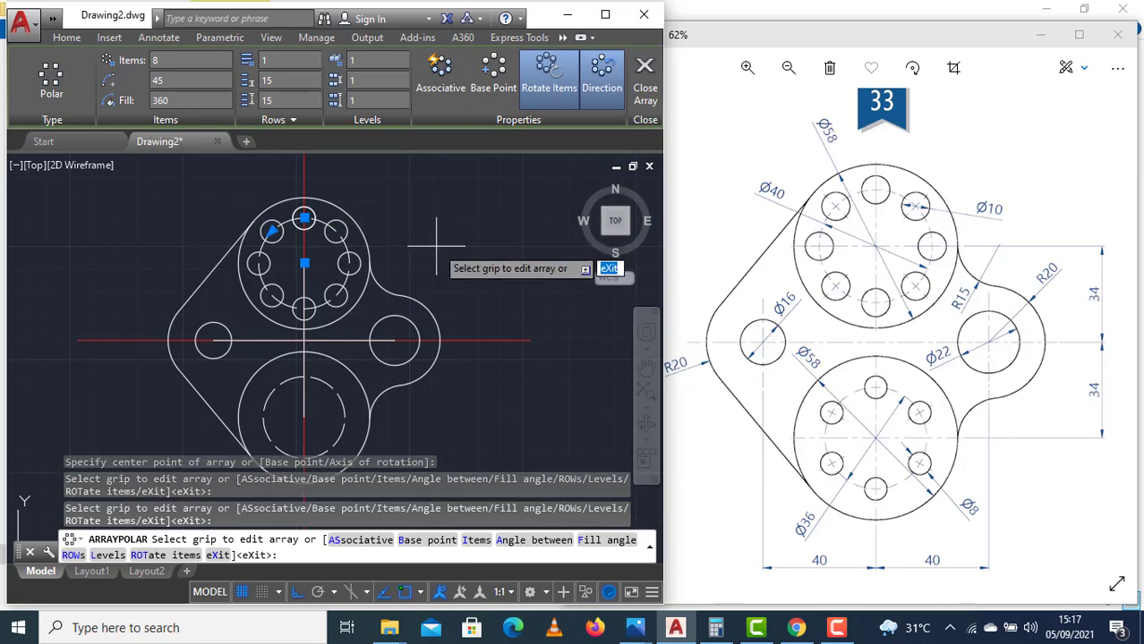
{"action": "key", "text": "Escape"}
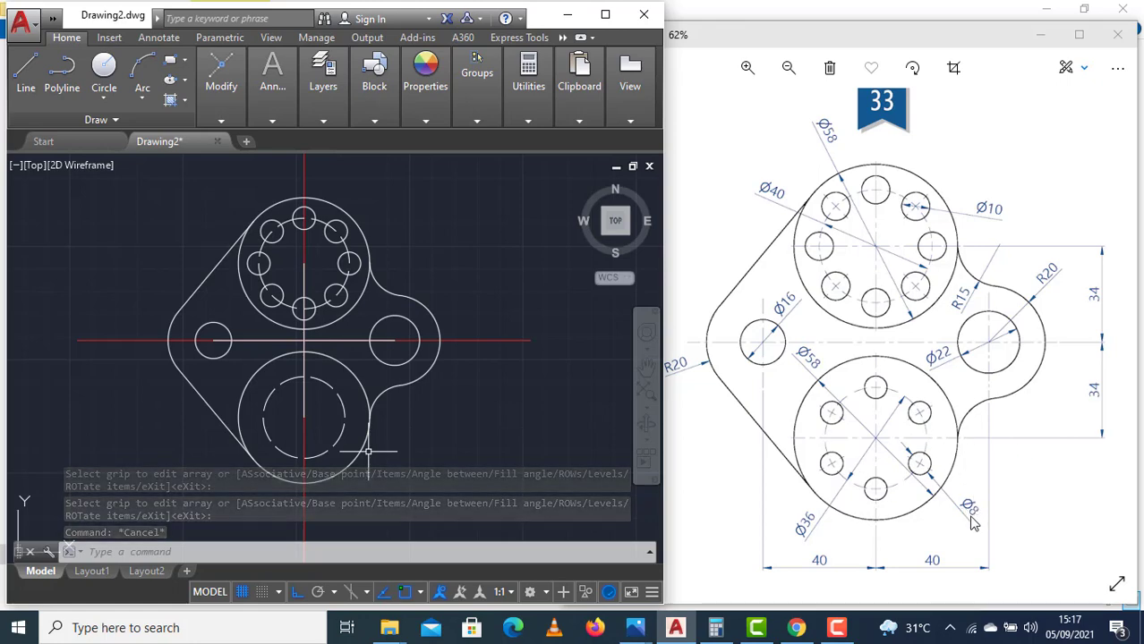
Draw a Ø8 hole at the bottom quadrant of the lower dashed circle.
{"action": "type", "text": "c"}
{"action": "key", "text": "Return"}
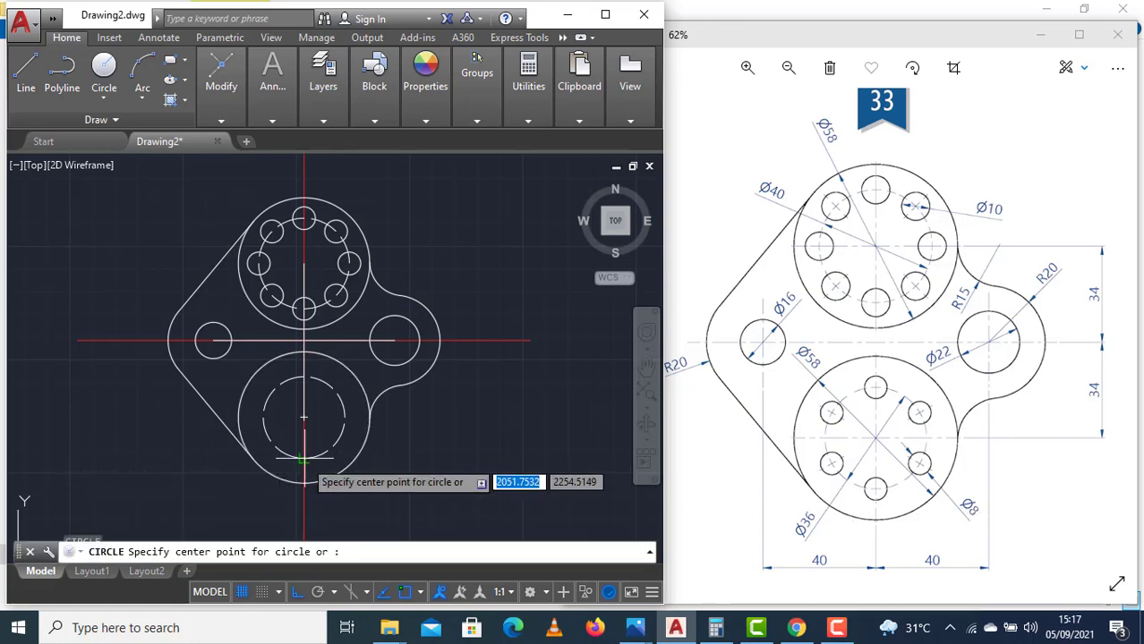
{"action": "left_click", "coordinate": [303, 459]}
{"action": "type", "text": "d"}
{"action": "key", "text": "Return"}
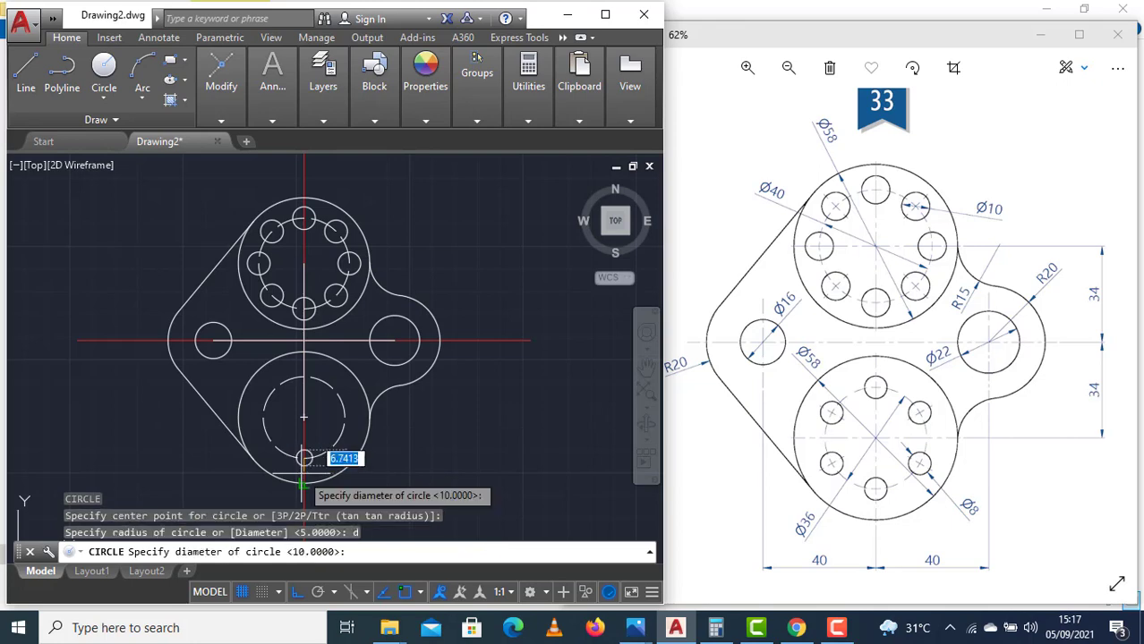
{"action": "type", "text": "8"}
{"action": "key", "text": "Return"}
Polar-array the Ø8 hole into 6 copies around the lower lobe's centre.
{"action": "type", "text": "a"}
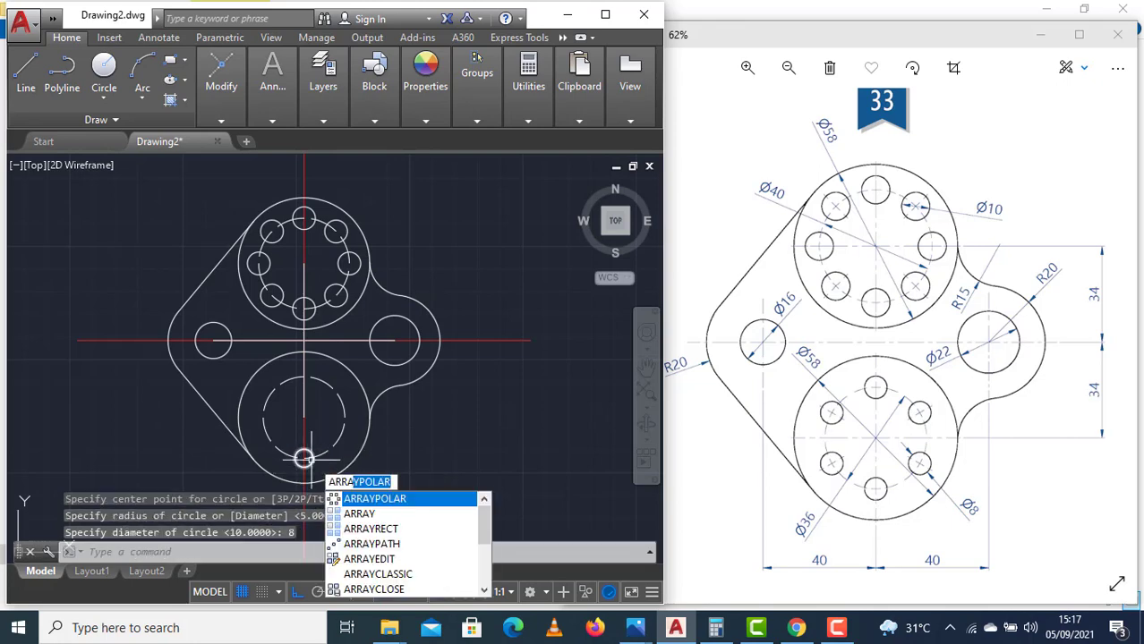
{"action": "key", "text": "Return"}
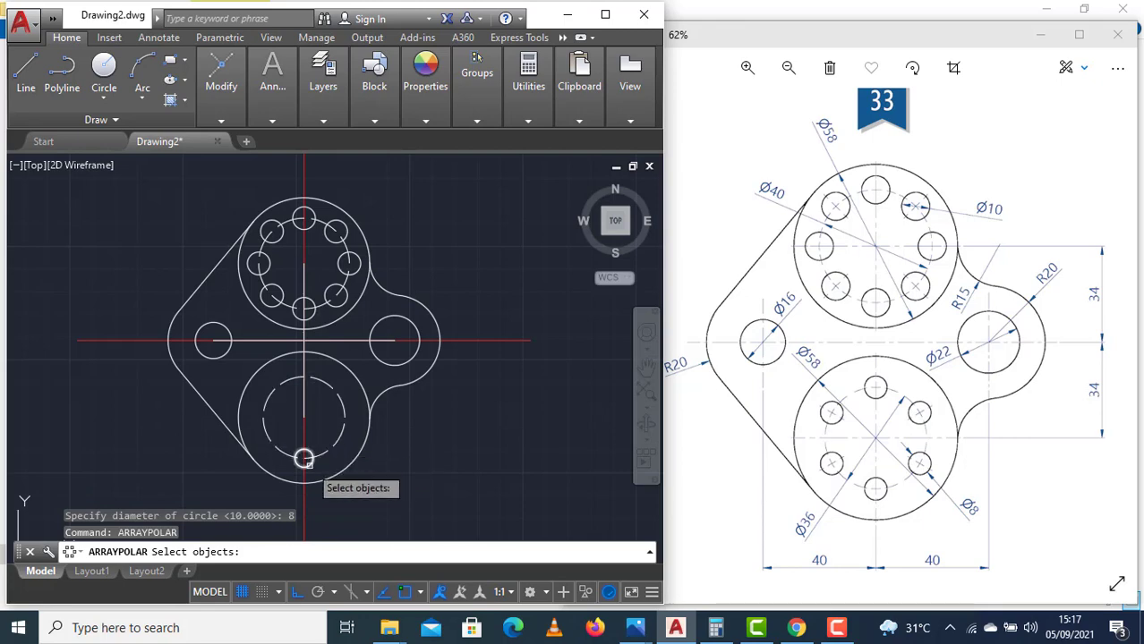
{"action": "left_click", "coordinate": [303, 459]}
{"action": "key", "text": "Return"}
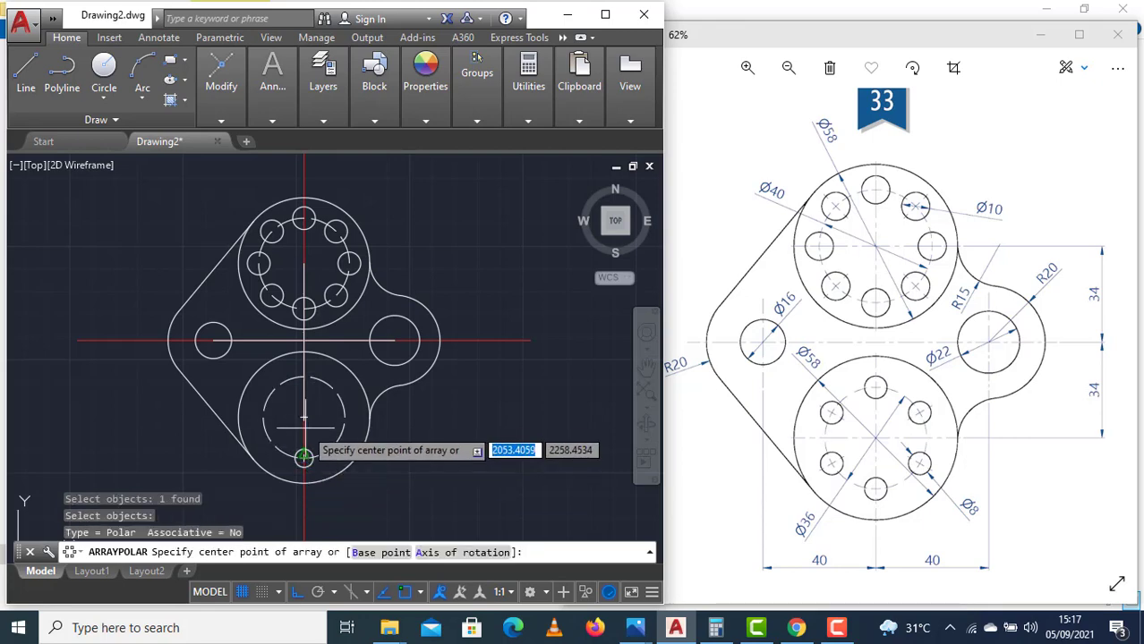
{"action": "left_click", "coordinate": [303, 416]}
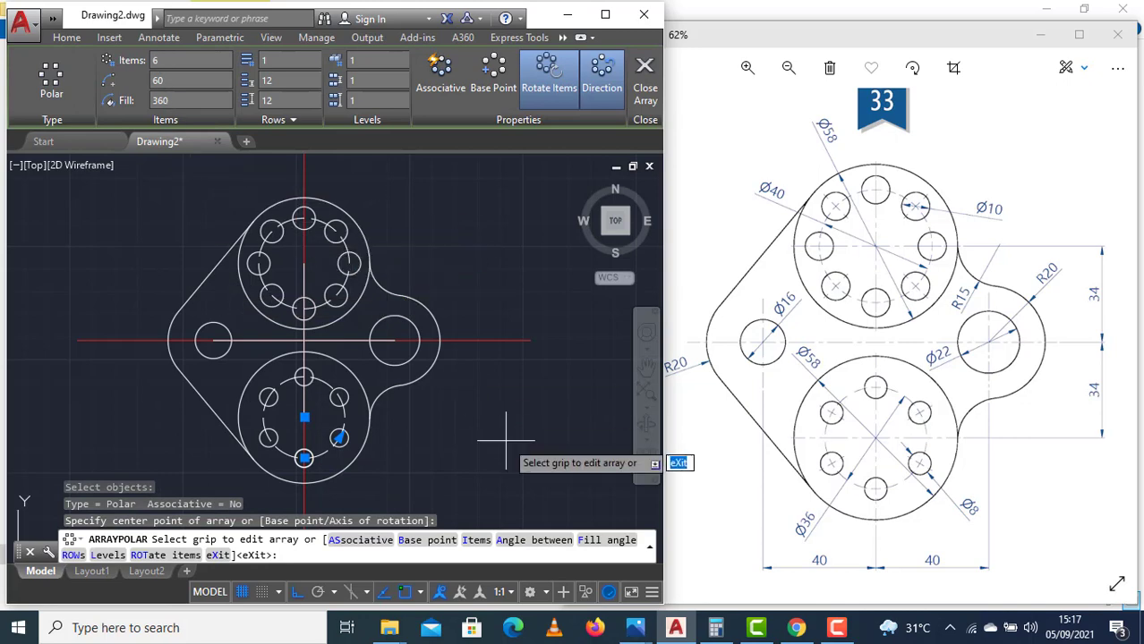
{"action": "key", "text": "Return"}
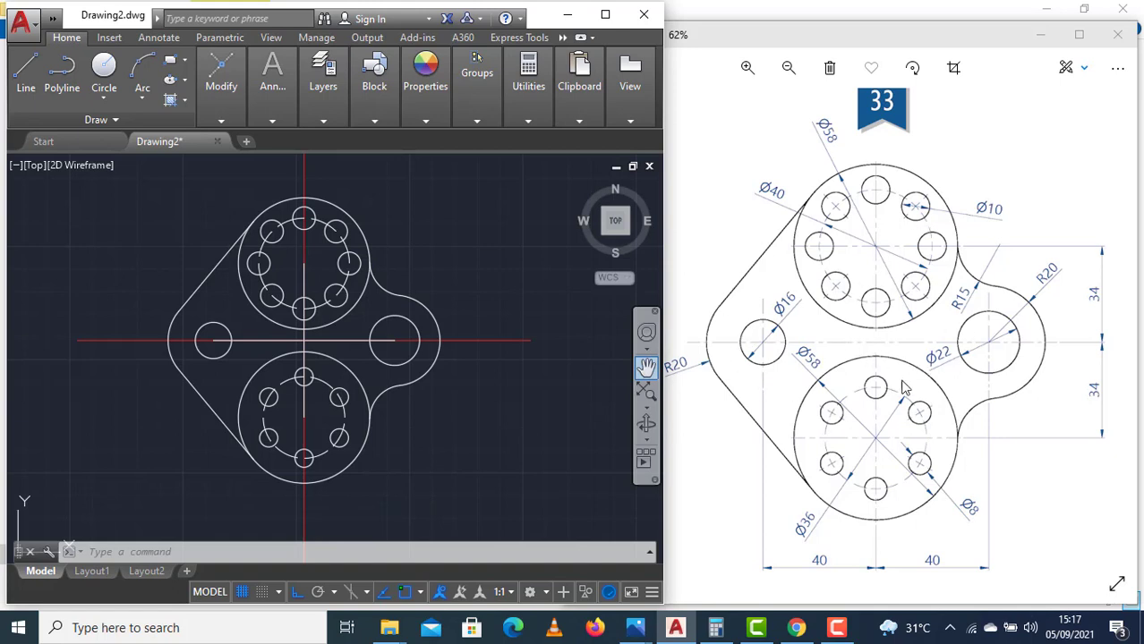
Add diameter dimensions Ø8 on a lower hole and Ø36 on the lower dashed circle.
{"action": "left_click", "coordinate": [266, 123]}
{"action": "left_click", "coordinate": [396, 145]}
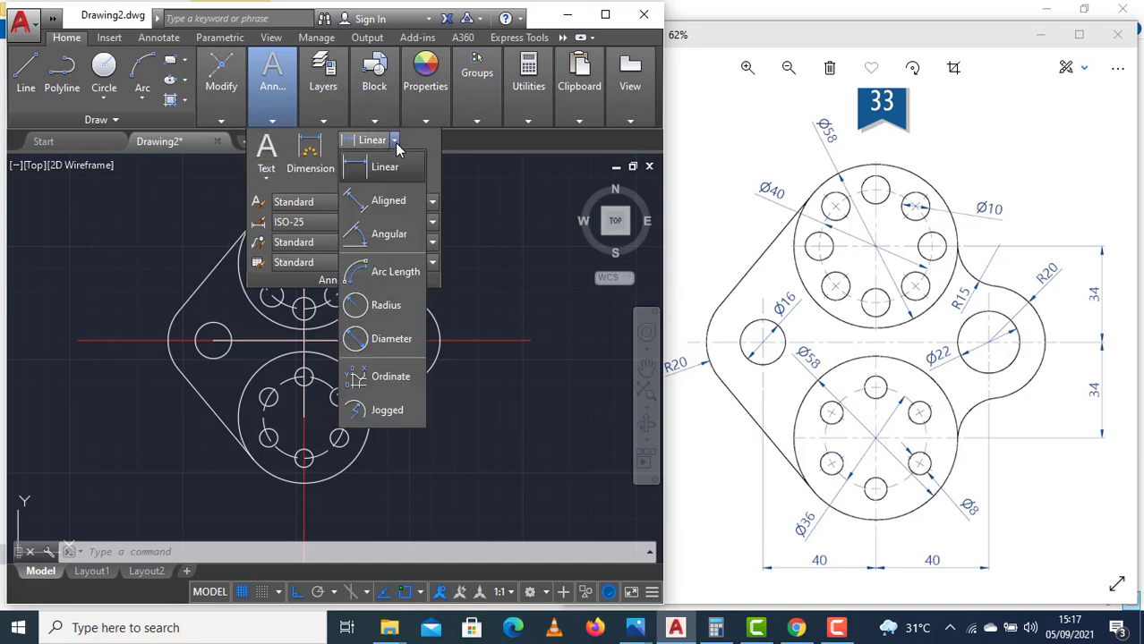
{"action": "left_click", "coordinate": [386, 341]}
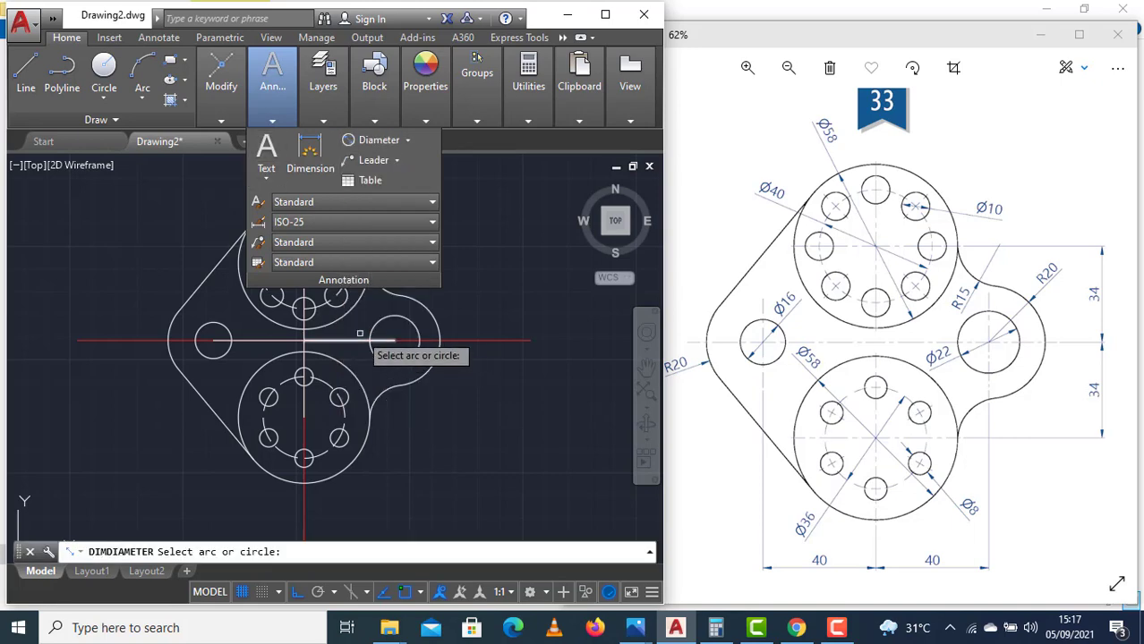
{"action": "left_click", "coordinate": [339, 447]}
{"action": "left_click", "coordinate": [387, 454]}
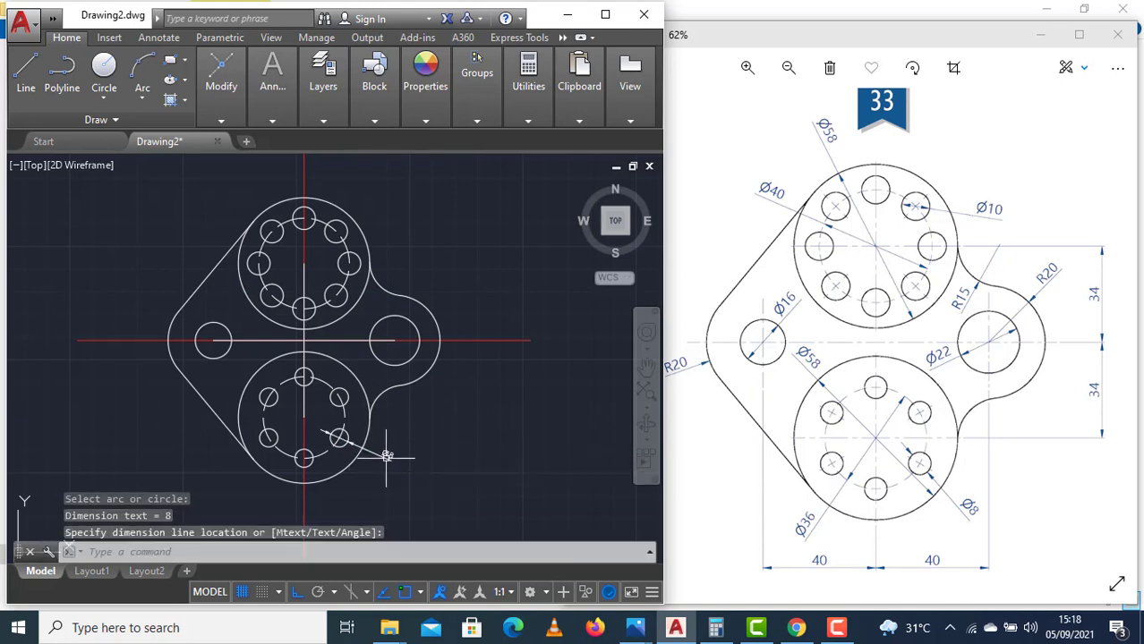
{"action": "key", "text": "Return"}
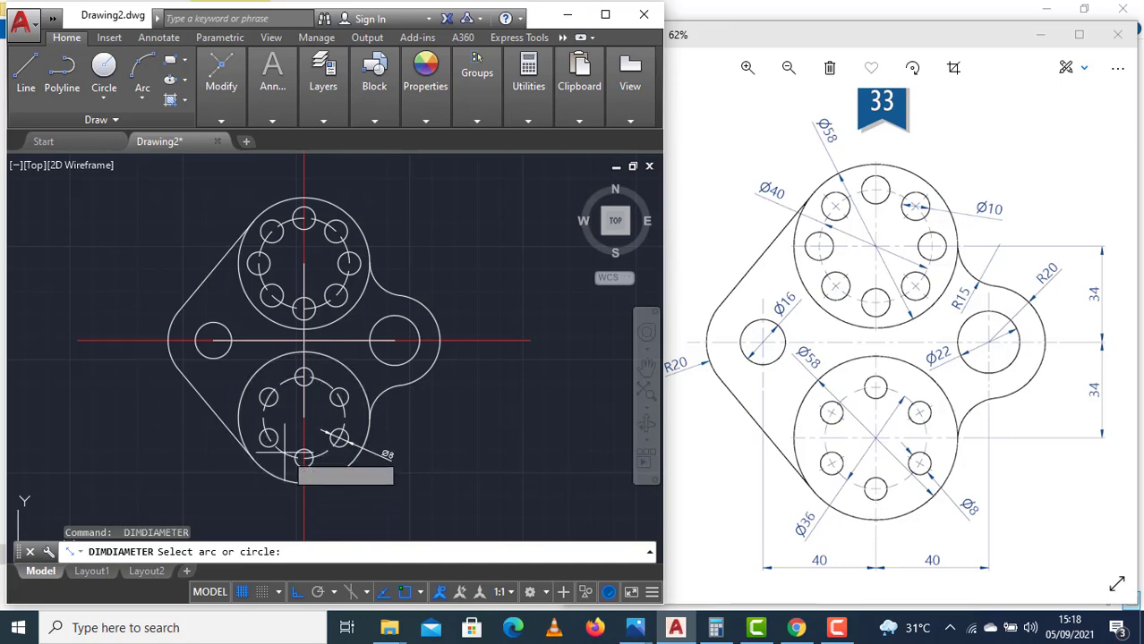
{"action": "left_click", "coordinate": [283, 479]}
{"action": "left_click", "coordinate": [255, 490]}
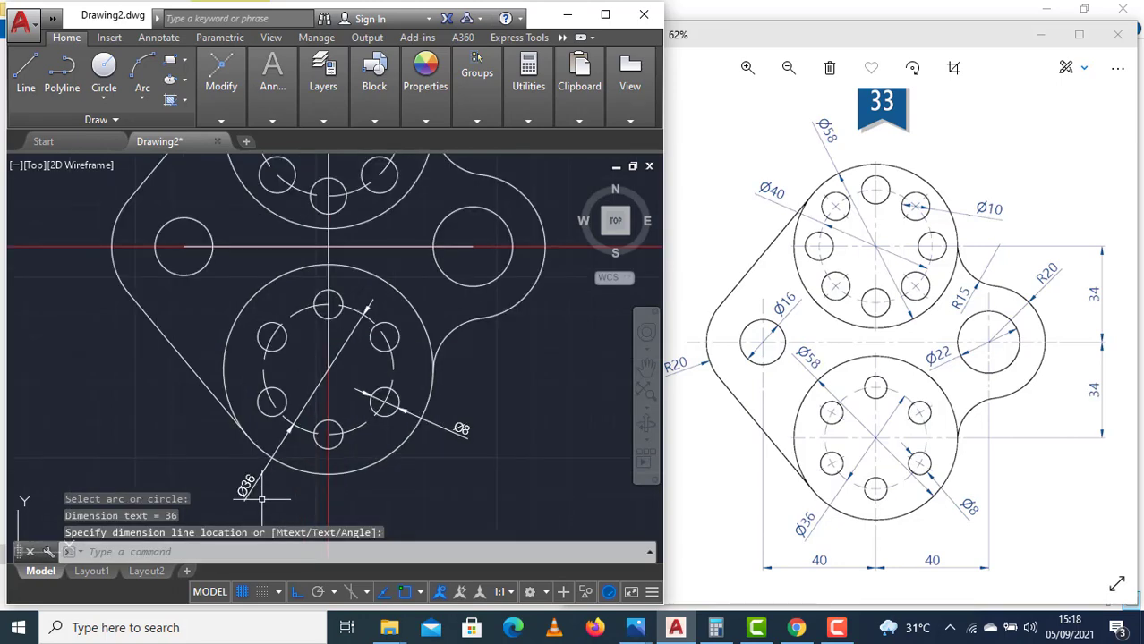
Dimension the large lower circle Ø58 and the right circle Ø22.
{"action": "scroll", "coordinate": [269, 496], "scroll_direction": "up", "scroll_amount": 1}
{"action": "scroll", "coordinate": [340, 470], "scroll_direction": "up", "scroll_amount": 1}
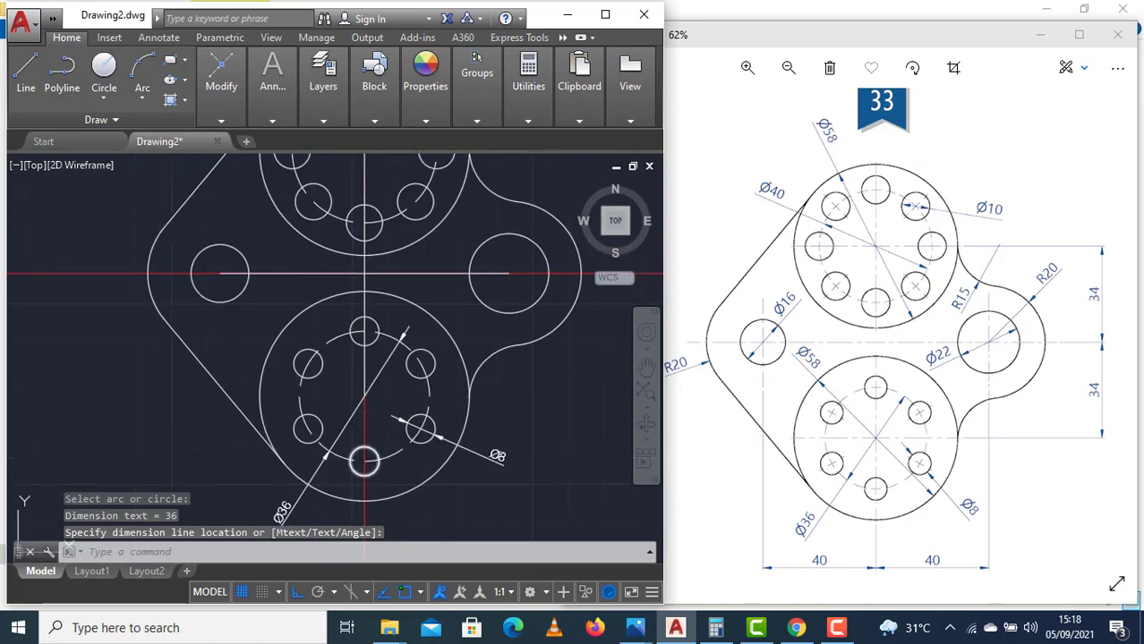
{"action": "key", "text": "Return"}
{"action": "left_click", "coordinate": [261, 374]}
{"action": "left_click", "coordinate": [248, 351]}
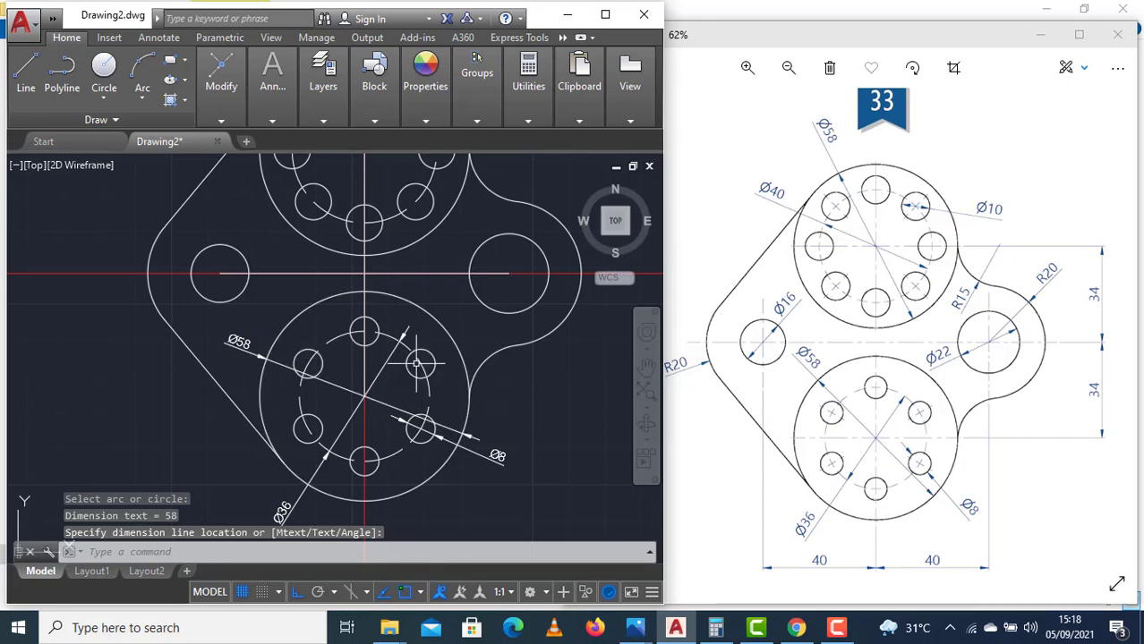
{"action": "middle_click_drag", "start_coordinate": [412, 375], "coordinate": [361, 448]}
{"action": "key", "text": "Return"}
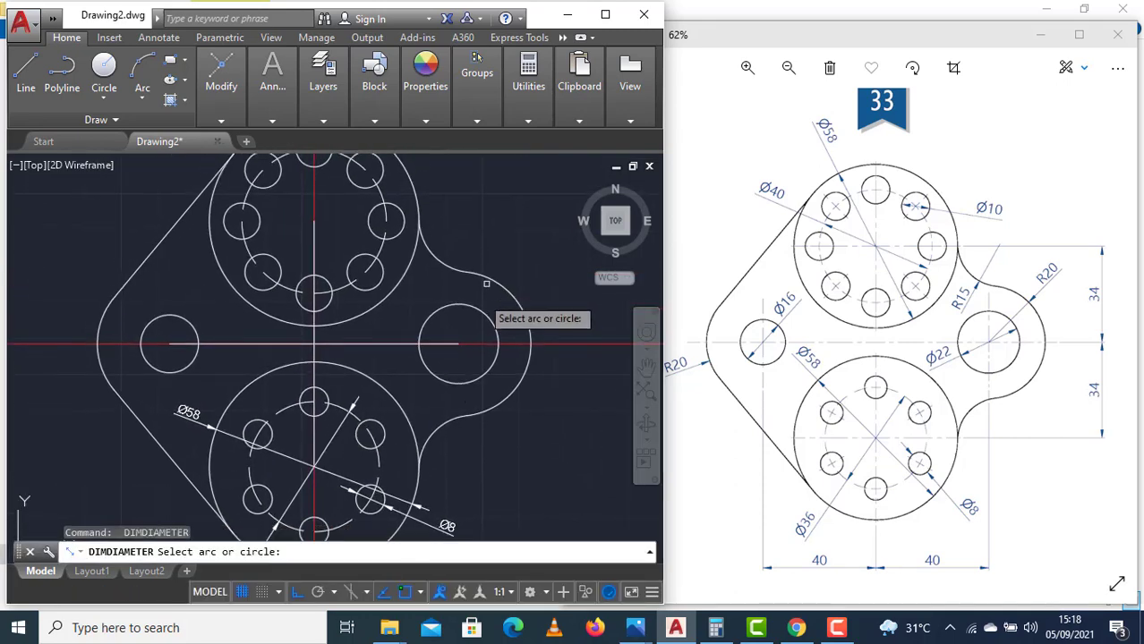
{"action": "left_click", "coordinate": [480, 308]}
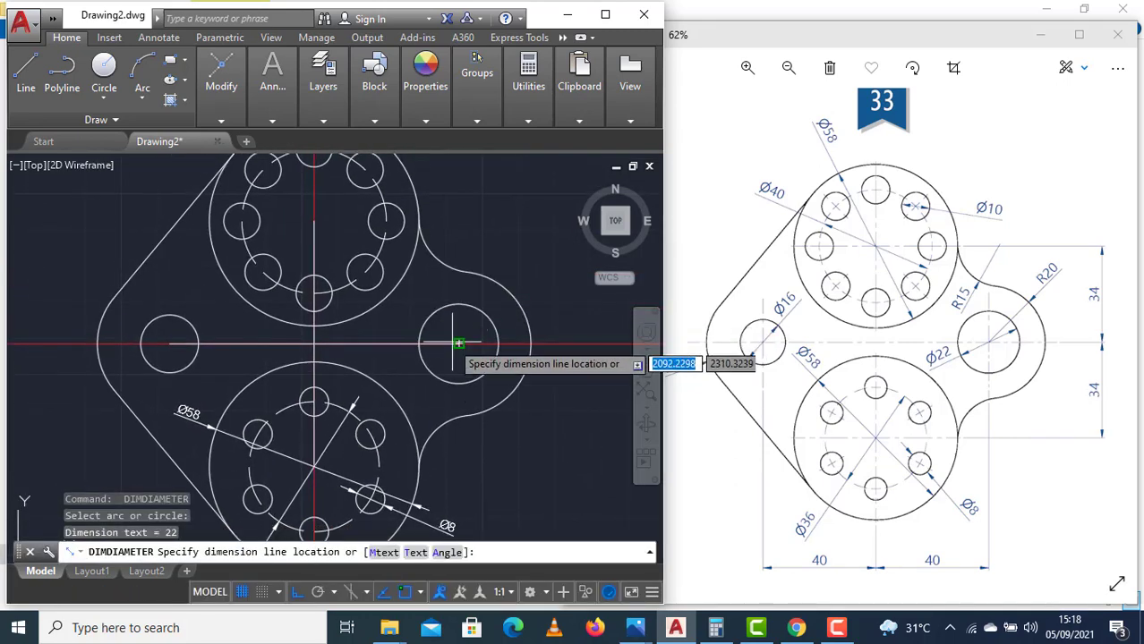
{"action": "left_click", "coordinate": [446, 351]}
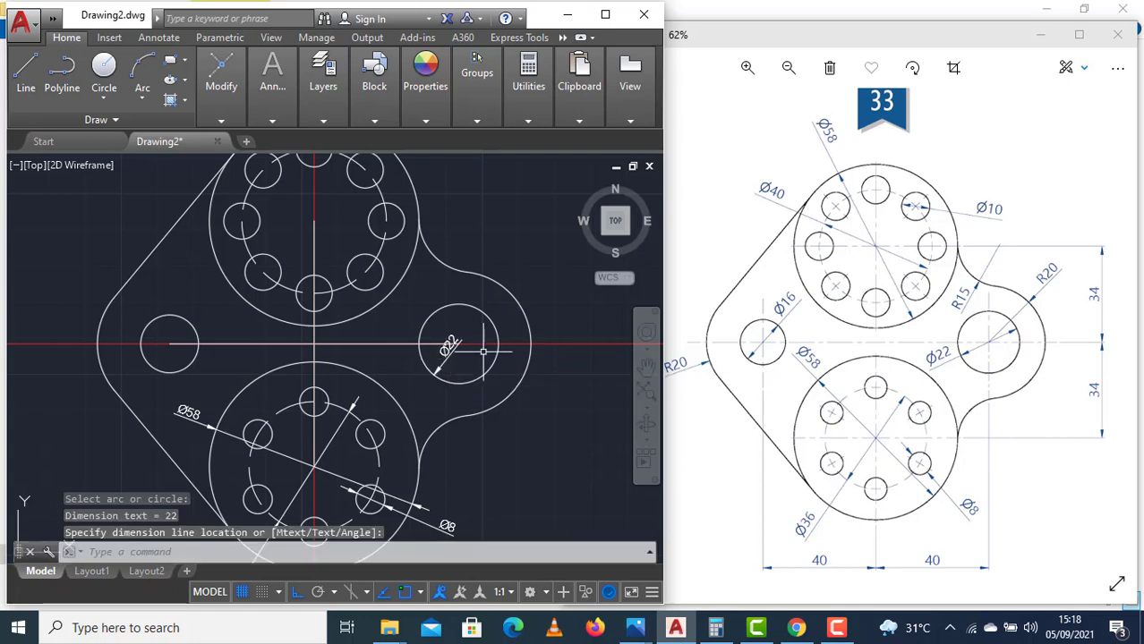
Dimension an upper hole Ø10 and the left circle Ø16.
{"action": "key", "text": "Return"}
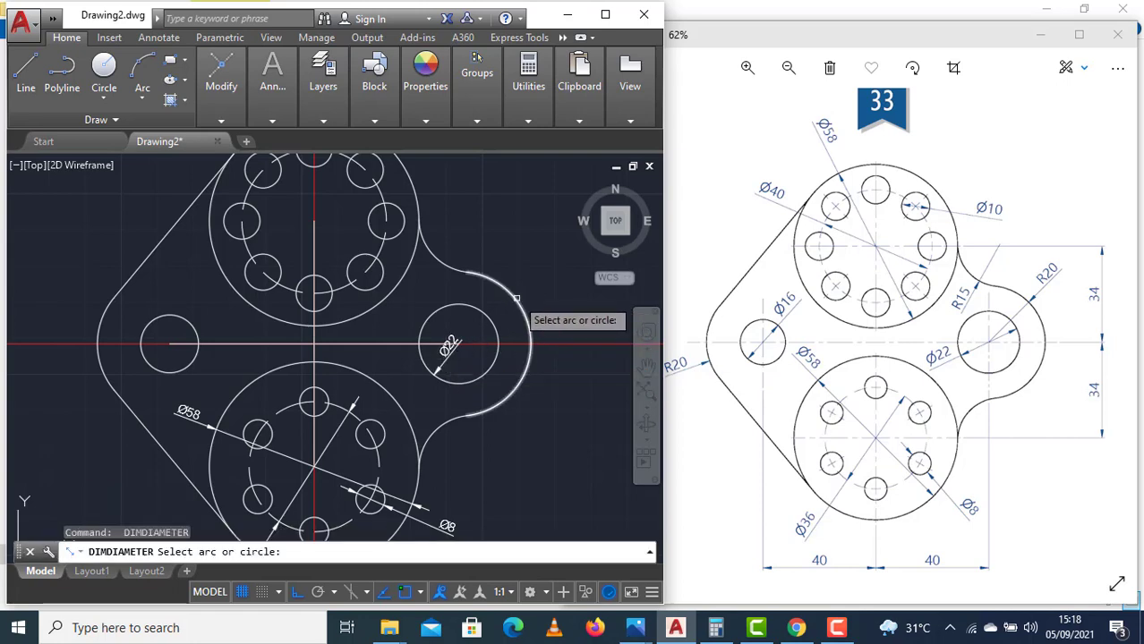
{"action": "left_click", "coordinate": [384, 172]}
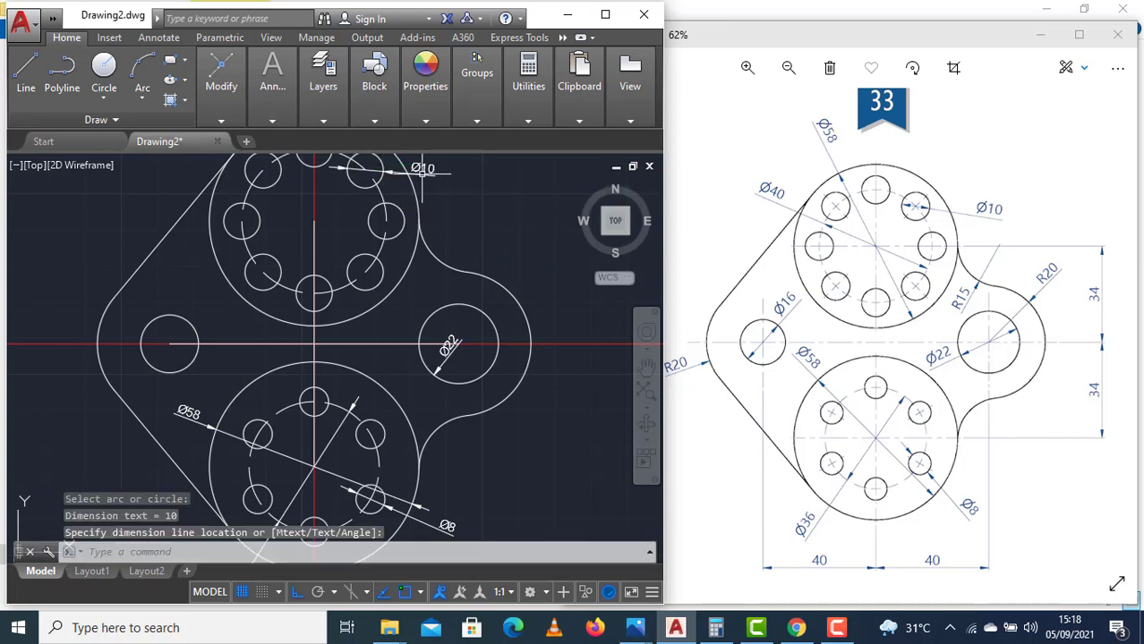
{"action": "left_click", "coordinate": [348, 332]}
{"action": "key", "text": "Return"}
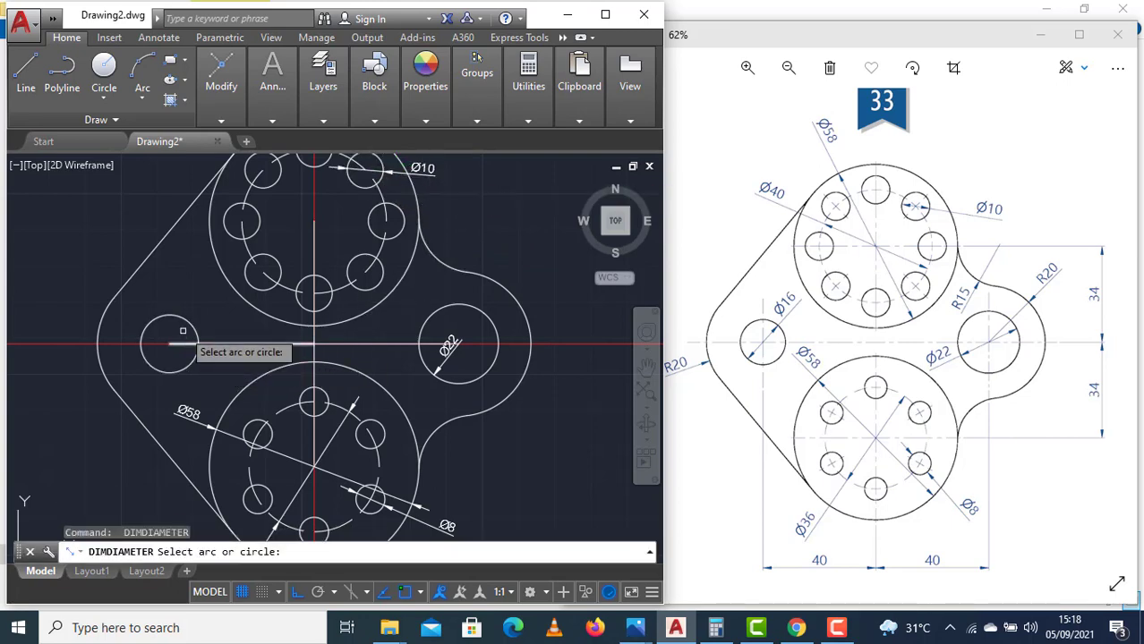
{"action": "left_click", "coordinate": [159, 328]}
{"action": "left_click", "coordinate": [179, 315]}
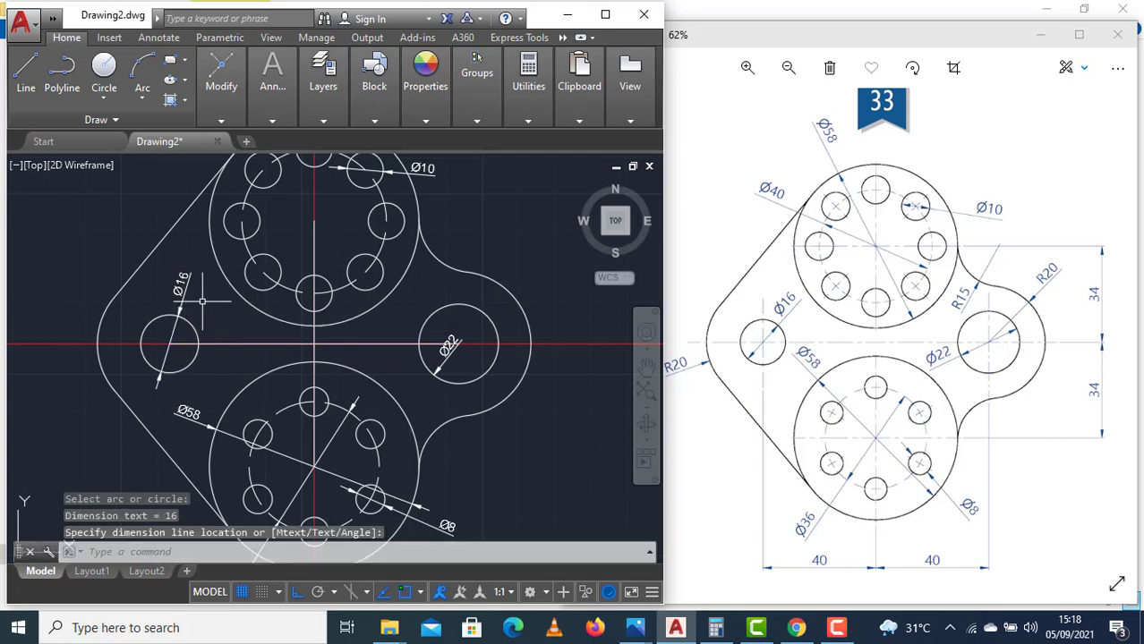
{"action": "scroll", "coordinate": [450, 369], "scroll_direction": "down", "scroll_amount": 2}
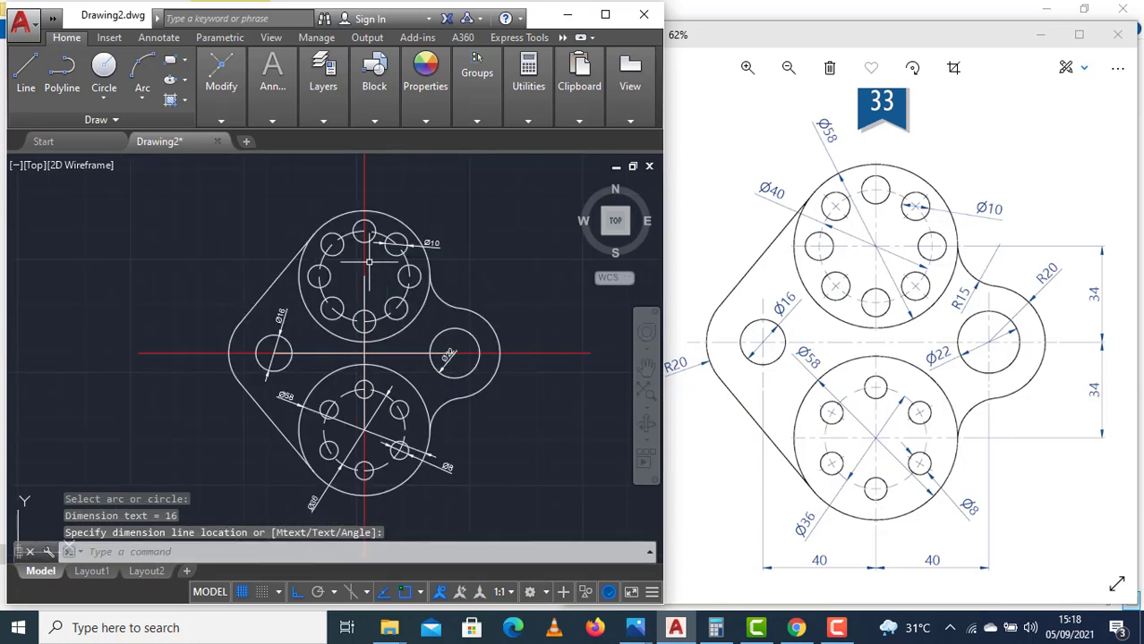
Dimension the large upper circle Ø58 and the upper bolt circle Ø40.
{"action": "key", "text": "Return"}
{"action": "left_click", "coordinate": [332, 219]}
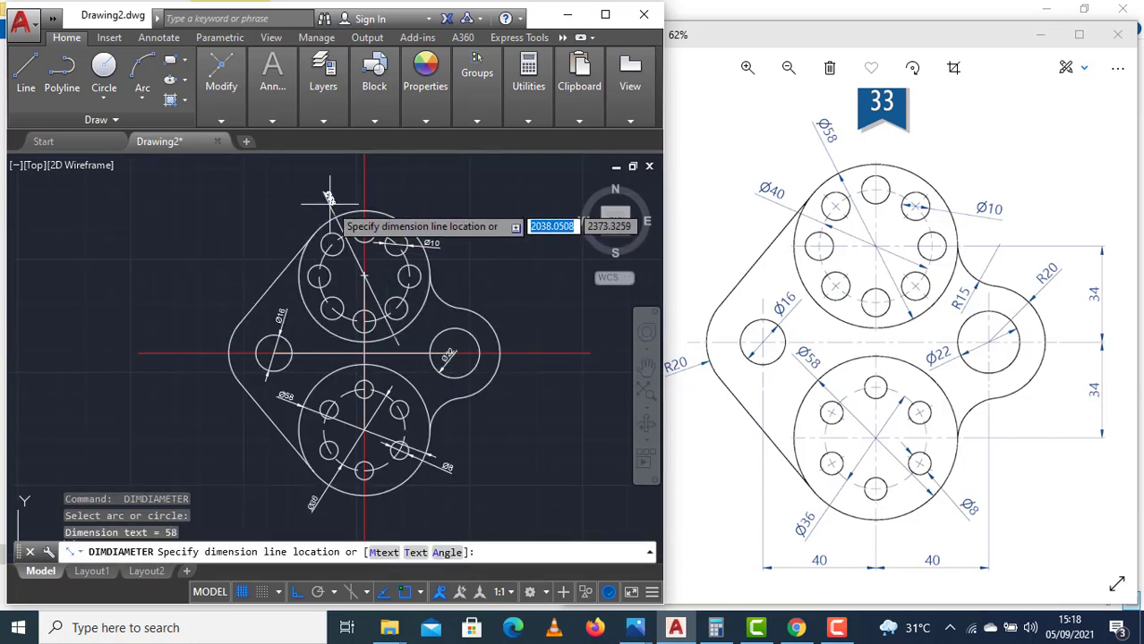
{"action": "left_click", "coordinate": [331, 190]}
{"action": "key", "text": "Return"}
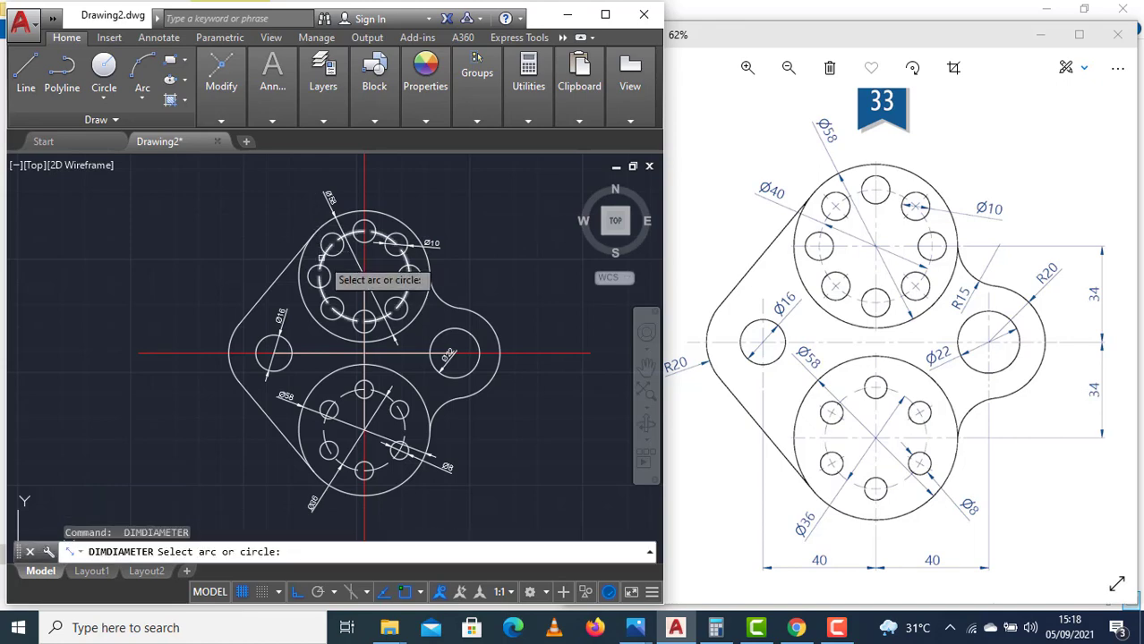
{"action": "left_click", "coordinate": [320, 258]}
{"action": "left_click", "coordinate": [295, 223]}
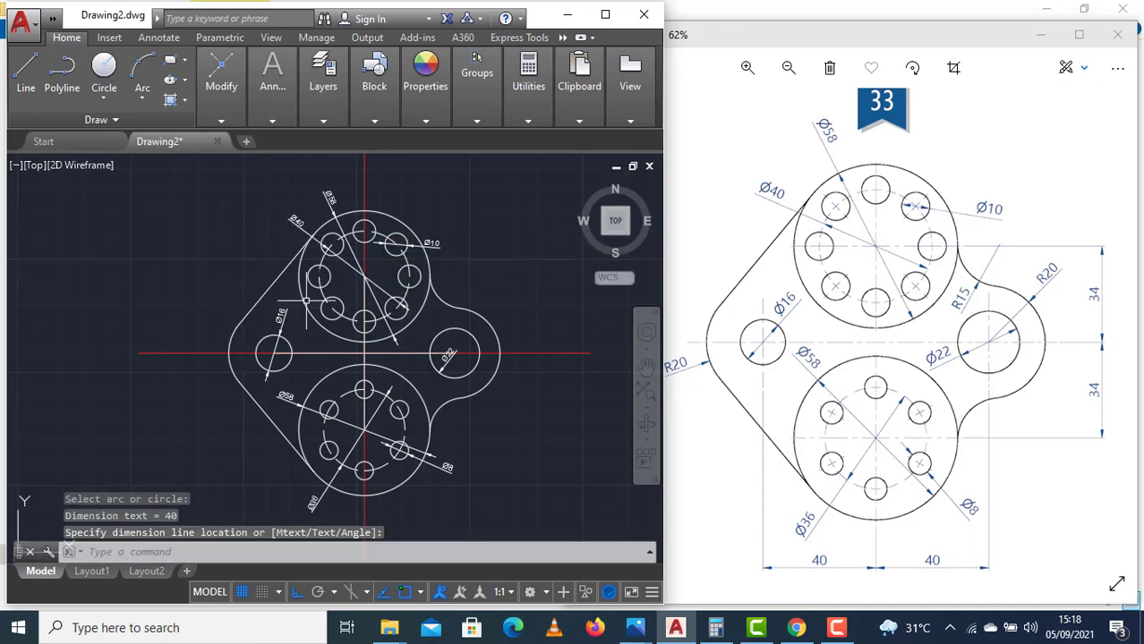
{"action": "left_click", "coordinate": [266, 121]}
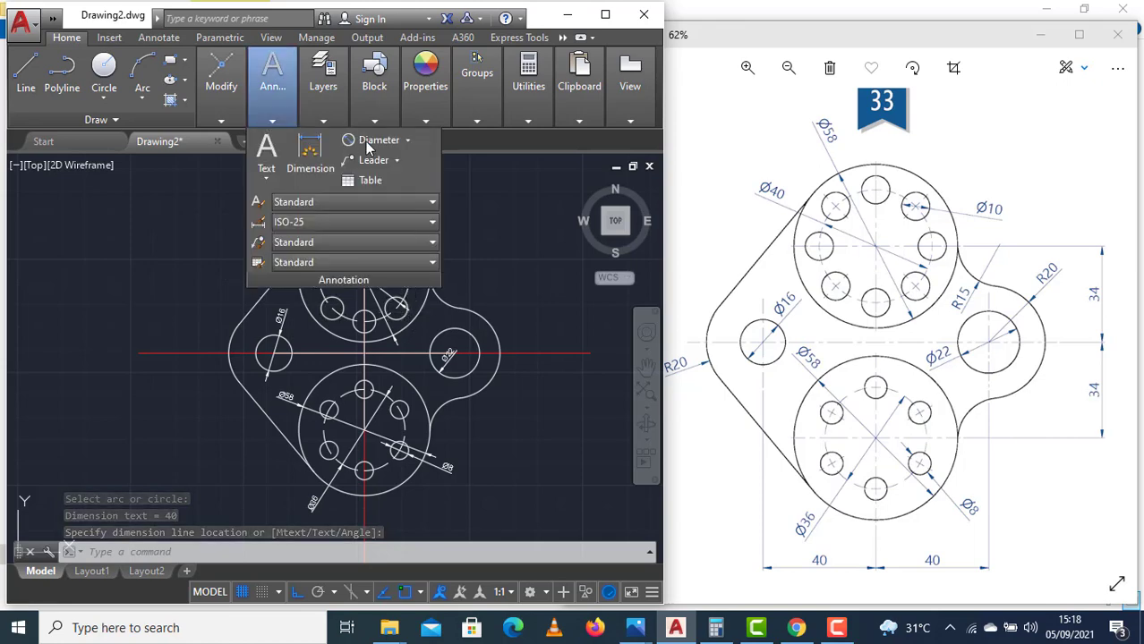
Add radius dimensions: R15 on the upper-right fillet, R20 on the left and right outer arcs.
{"action": "left_click", "coordinate": [407, 140]}
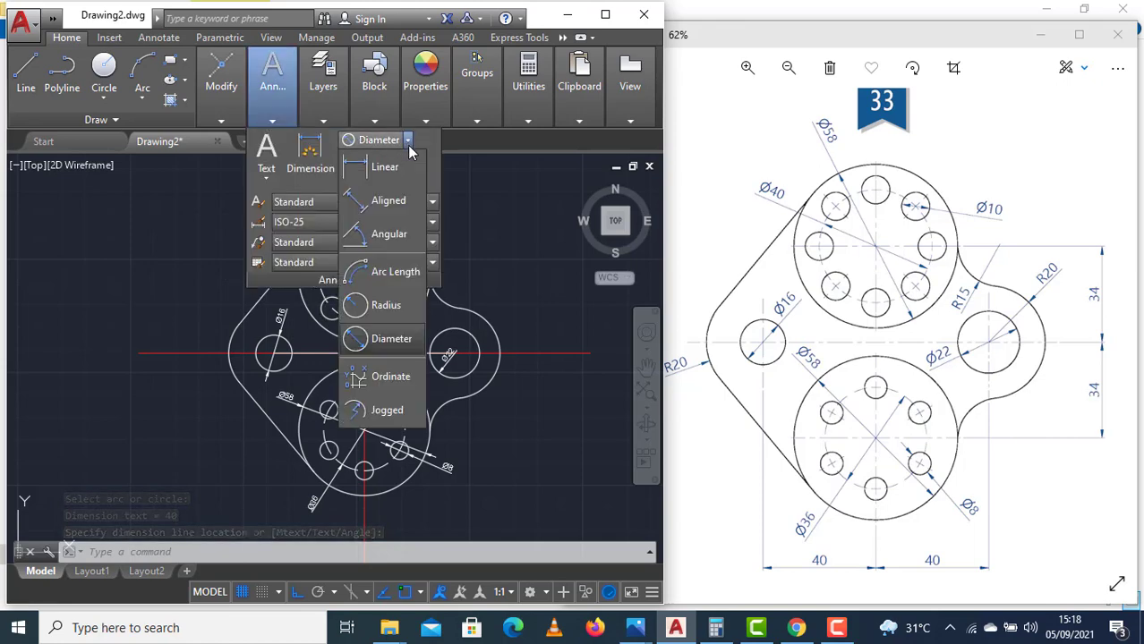
{"action": "left_click", "coordinate": [386, 305]}
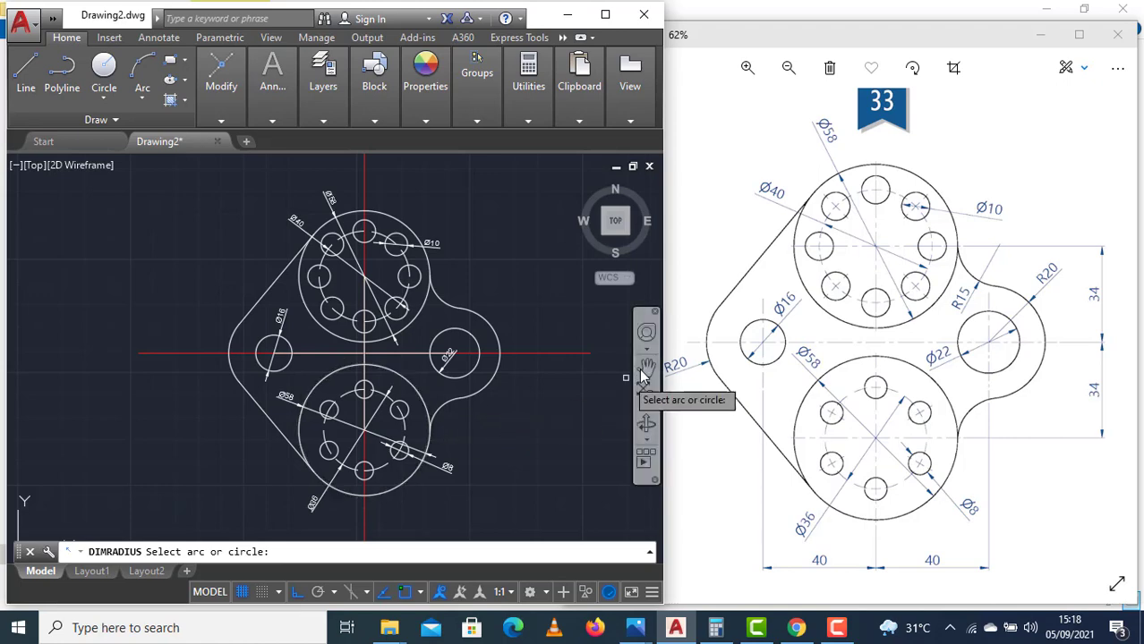
{"action": "left_click", "coordinate": [450, 306]}
{"action": "left_click", "coordinate": [464, 275]}
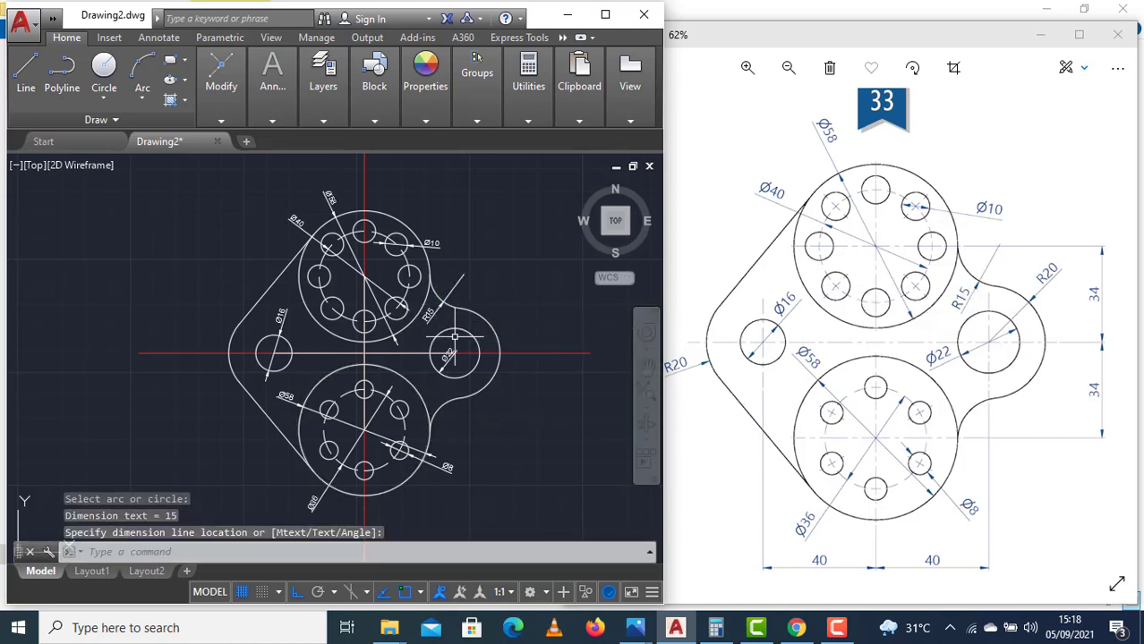
{"action": "key", "text": "Return"}
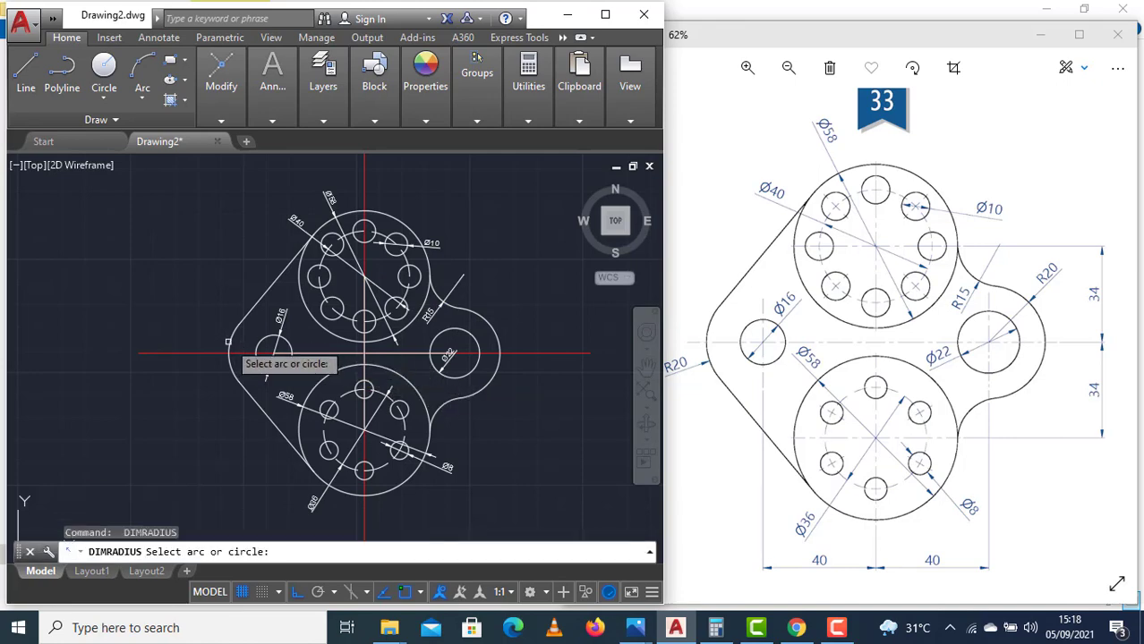
{"action": "left_click", "coordinate": [231, 345]}
{"action": "left_click", "coordinate": [214, 335]}
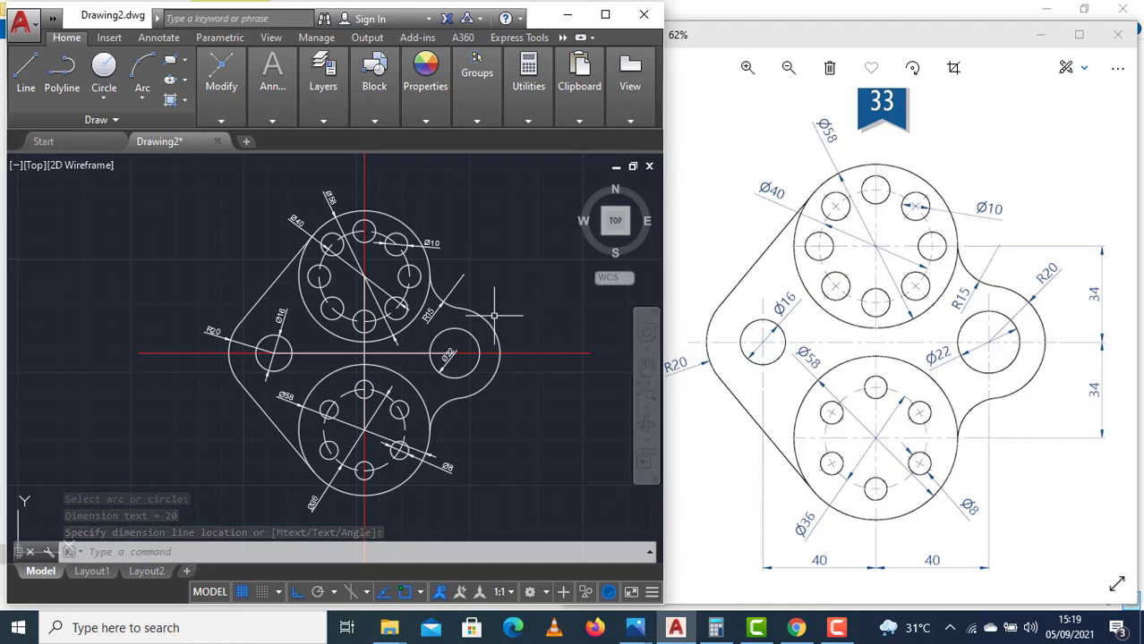
{"action": "key", "text": "Return"}
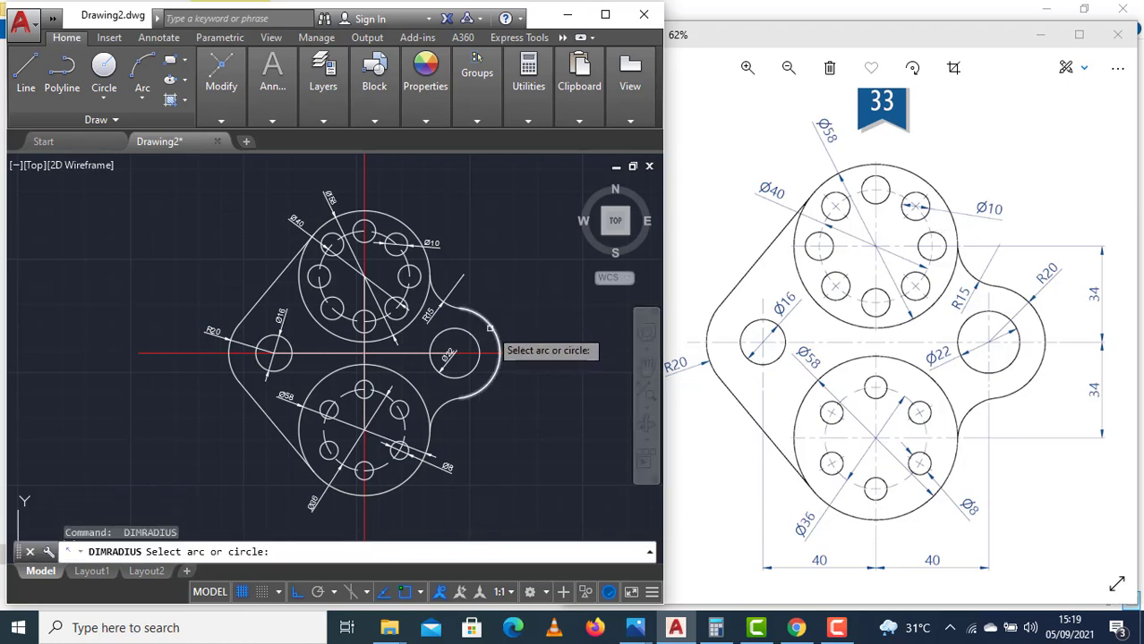
{"action": "left_click", "coordinate": [490, 330]}
{"action": "left_click", "coordinate": [495, 307]}
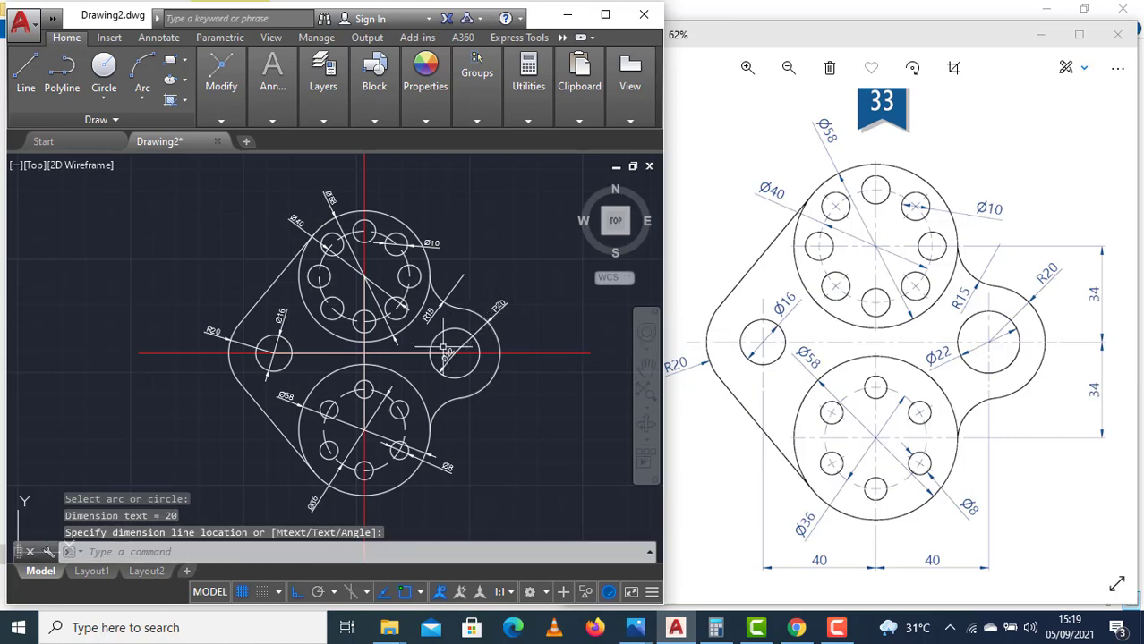
{"action": "left_click", "coordinate": [443, 346]}
Add two vertical 34 linear dimensions from the centre line to the upper and lower circle centres.
{"action": "left_click", "coordinate": [273, 121]}
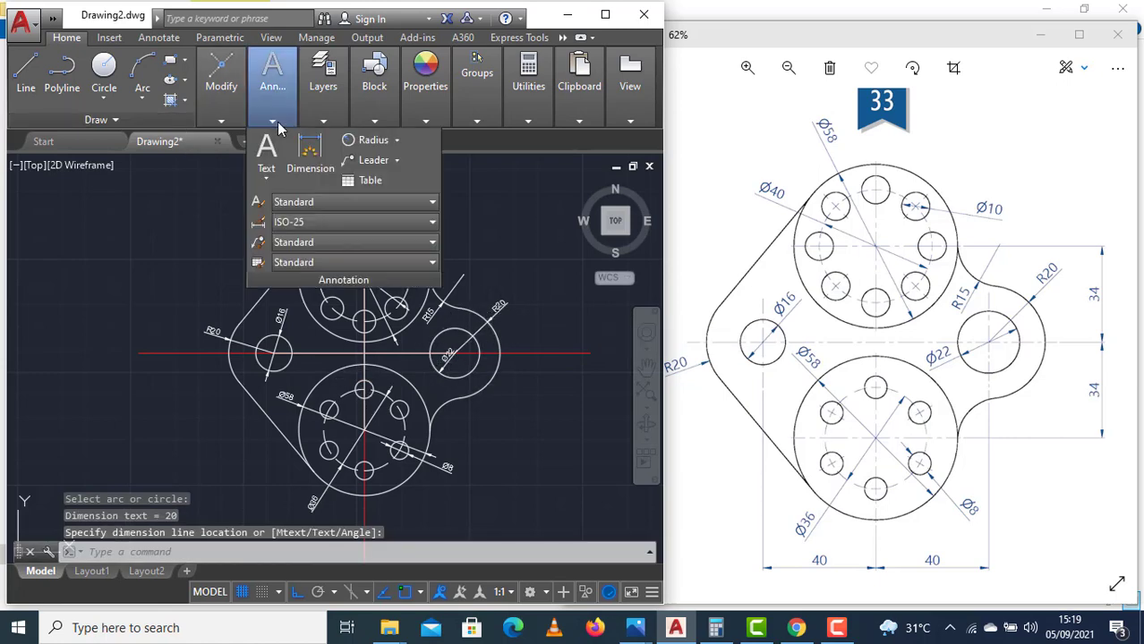
{"action": "left_click", "coordinate": [398, 140]}
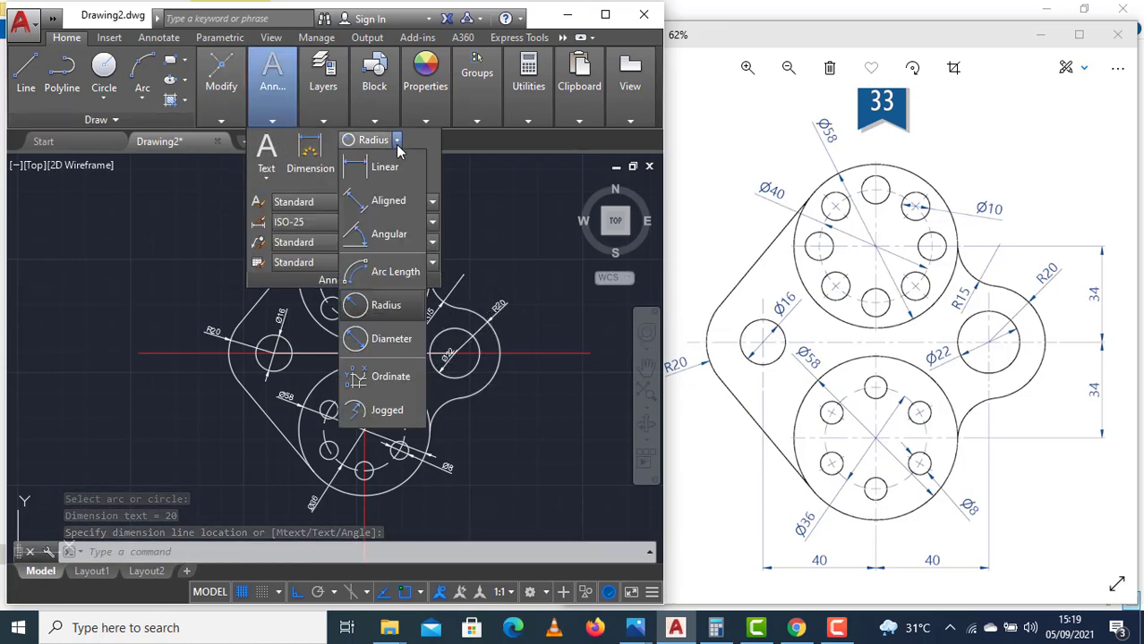
{"action": "left_click", "coordinate": [376, 166]}
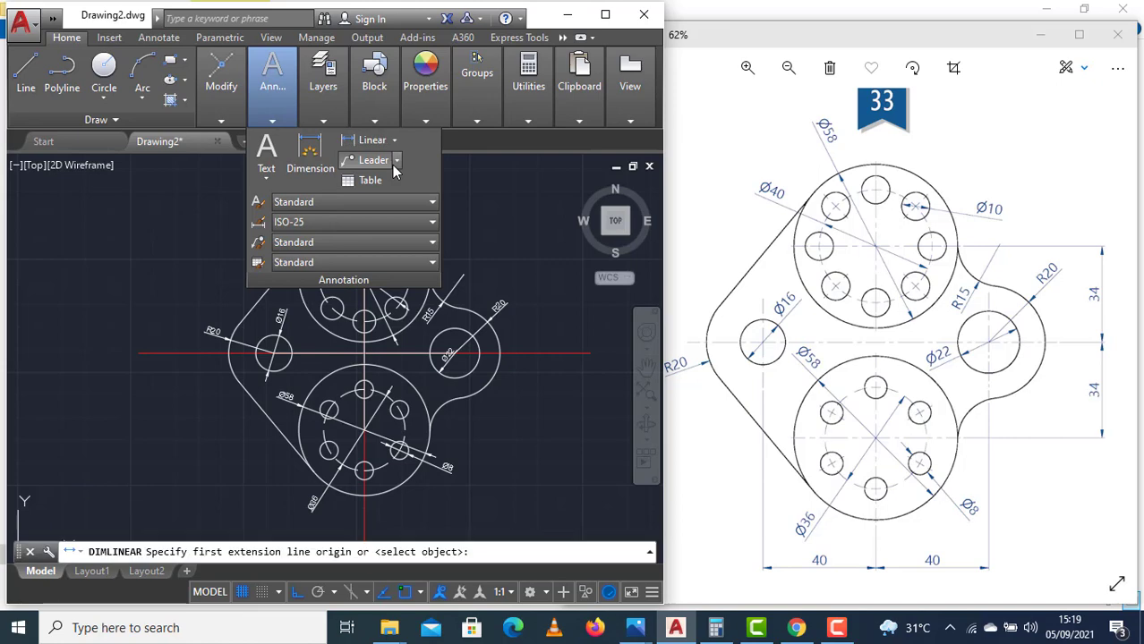
{"action": "left_click", "coordinate": [364, 352]}
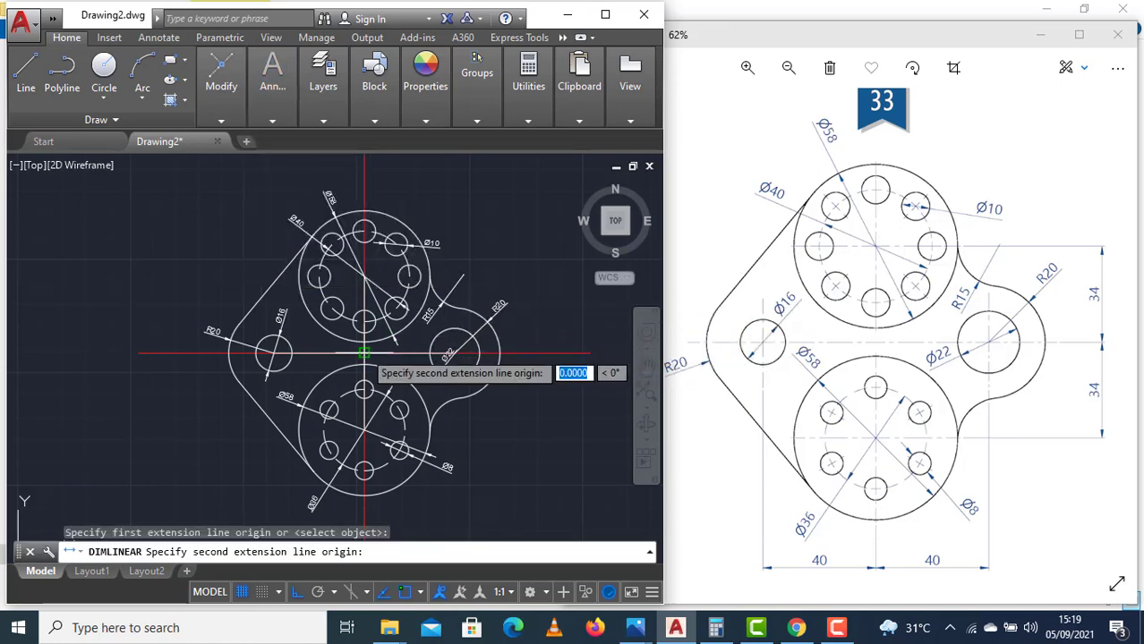
{"action": "left_click", "coordinate": [364, 275]}
{"action": "left_click", "coordinate": [534, 295]}
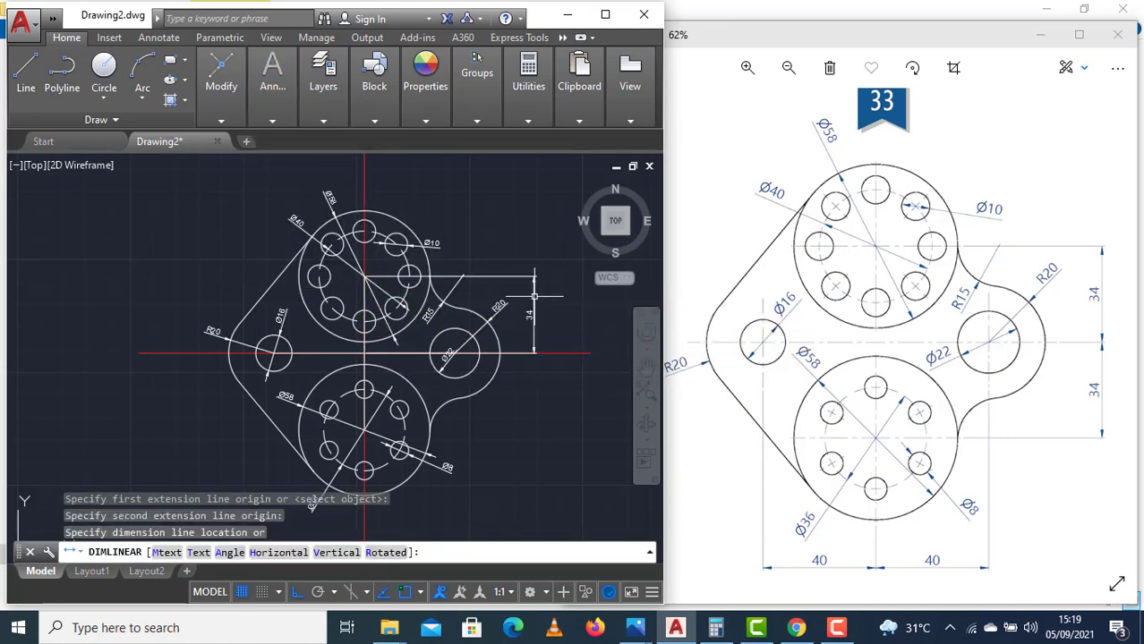
{"action": "key", "text": "Return"}
{"action": "left_click", "coordinate": [364, 431]}
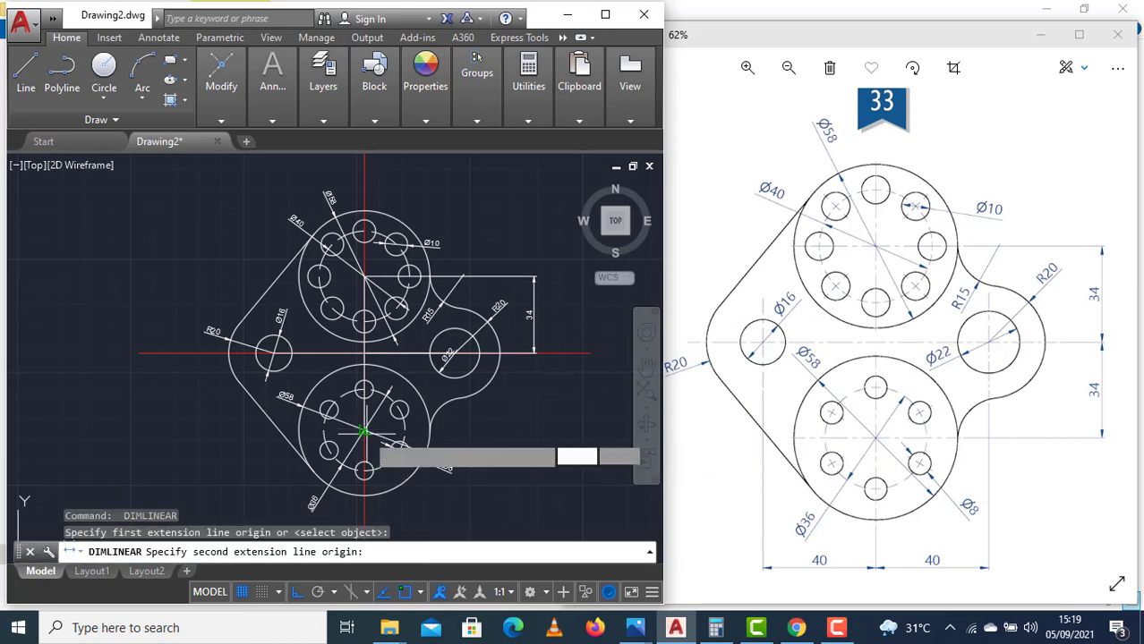
{"action": "left_click", "coordinate": [364, 352]}
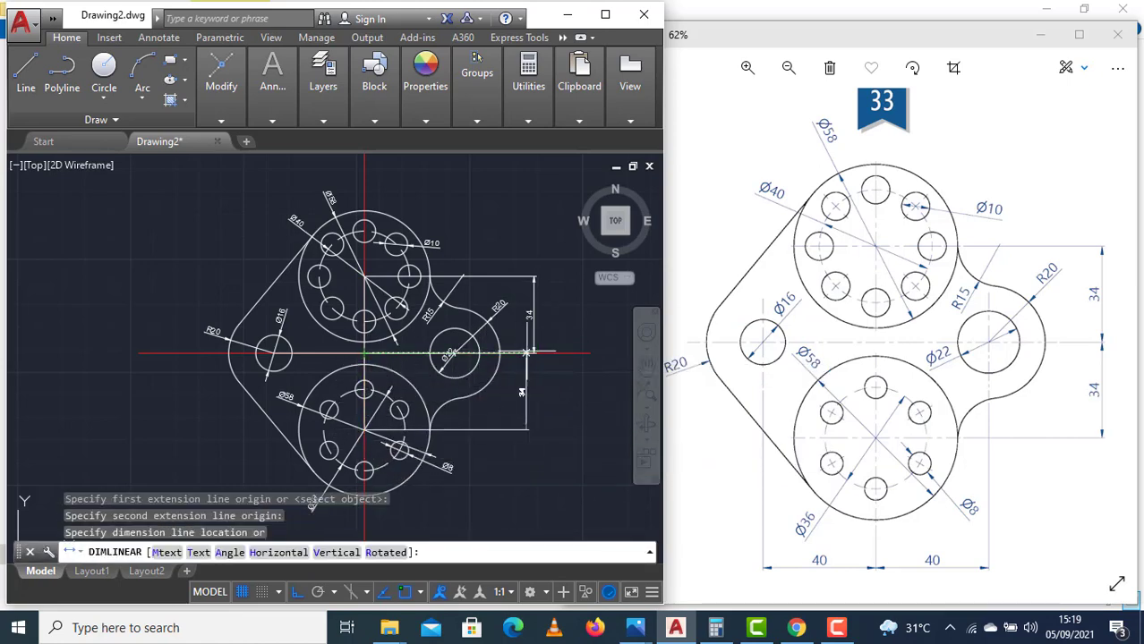
{"action": "left_click", "coordinate": [534, 372]}
Dimension horizontally from the Ø22 circle centre to the vertical centre line (40.07), below the part.
{"action": "key", "text": "Return"}
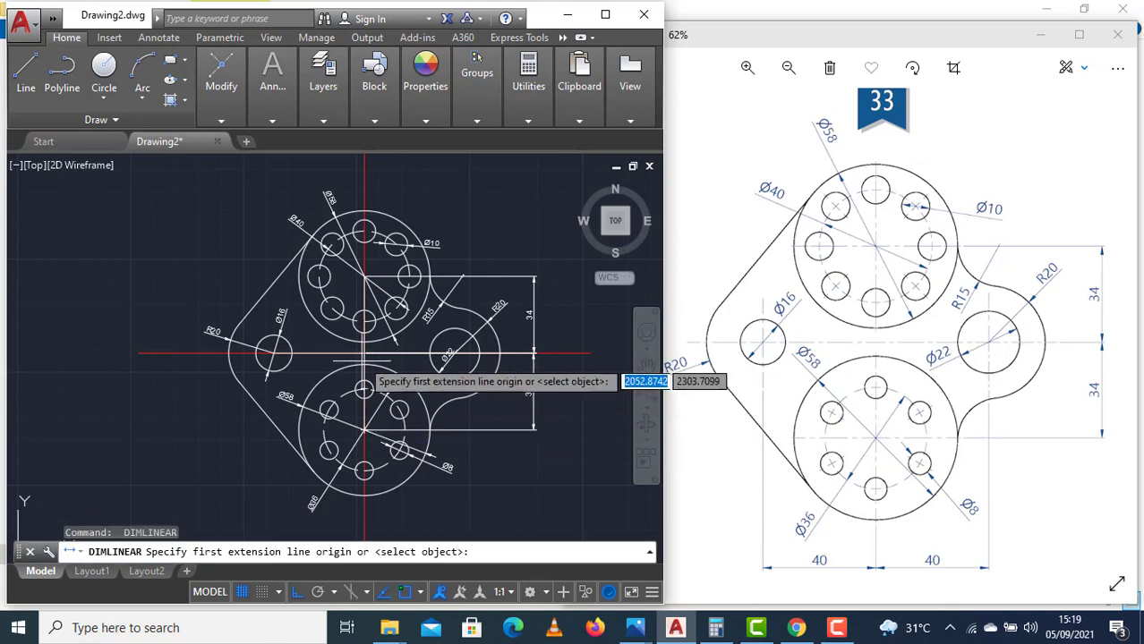
{"action": "left_click", "coordinate": [364, 351]}
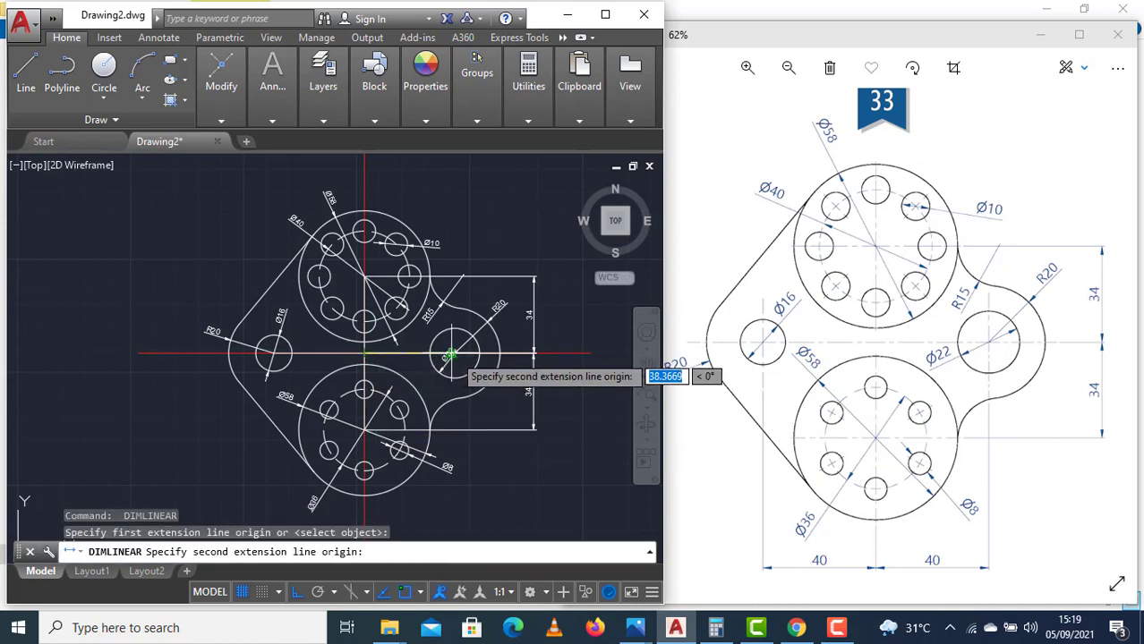
{"action": "scroll", "coordinate": [451, 356], "scroll_direction": "up", "scroll_amount": 7}
{"action": "left_click", "coordinate": [457, 341]}
{"action": "scroll", "coordinate": [458, 336], "scroll_direction": "down", "scroll_amount": 4}
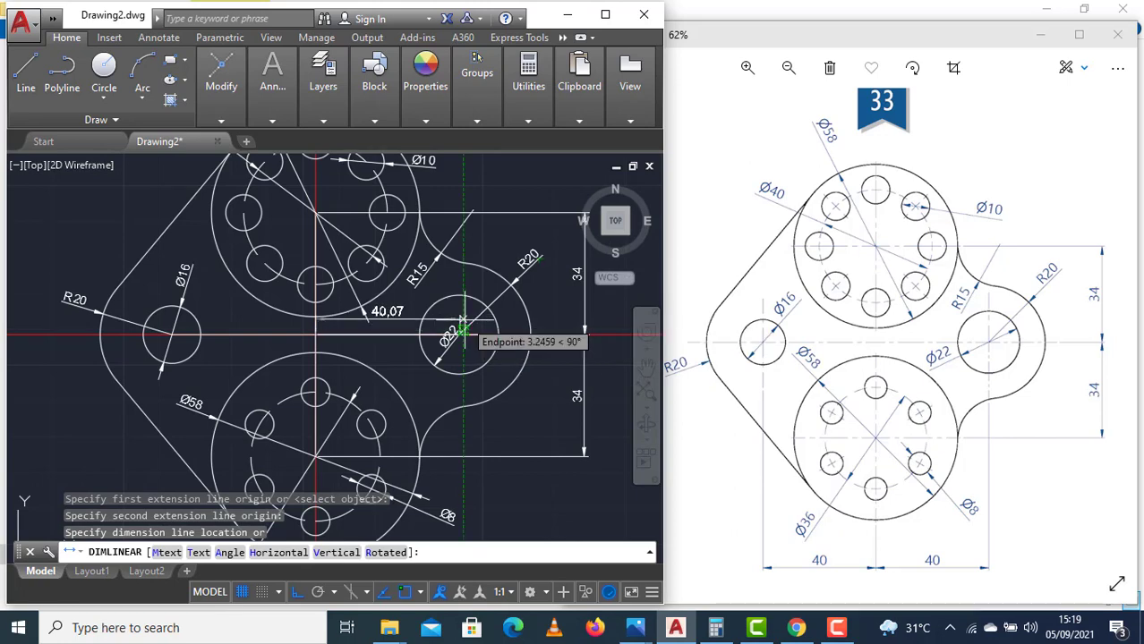
{"action": "key", "text": "Escape"}
{"action": "key", "text": "Return"}
{"action": "scroll", "coordinate": [496, 358], "scroll_direction": "up", "scroll_amount": 5}
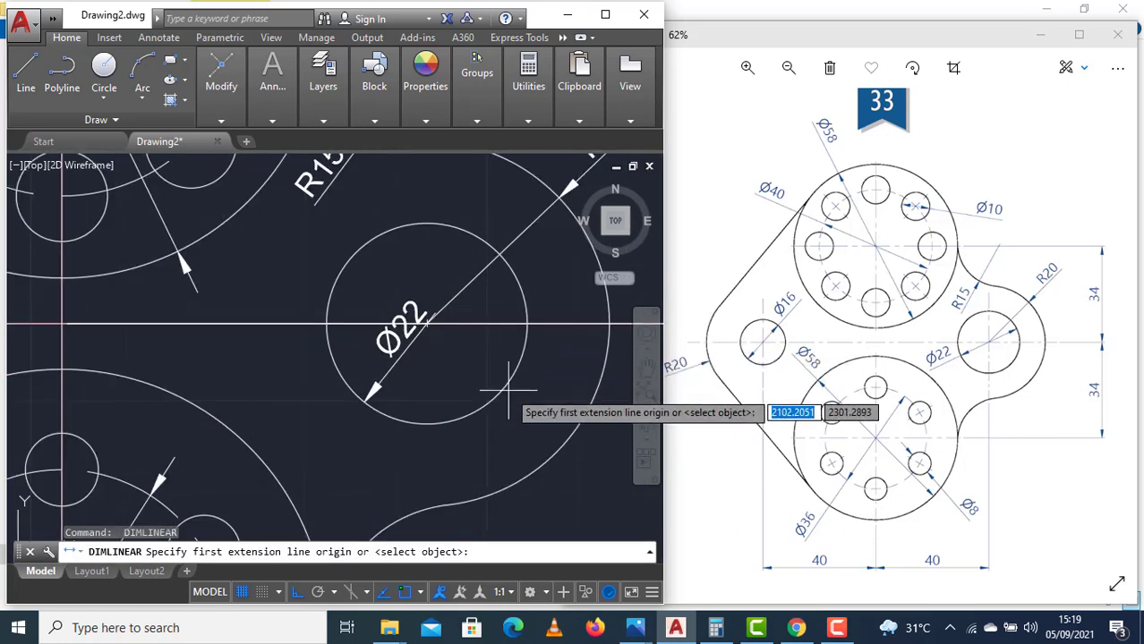
{"action": "scroll", "coordinate": [444, 342], "scroll_direction": "down", "scroll_amount": 2}
{"action": "left_click", "coordinate": [428, 328]}
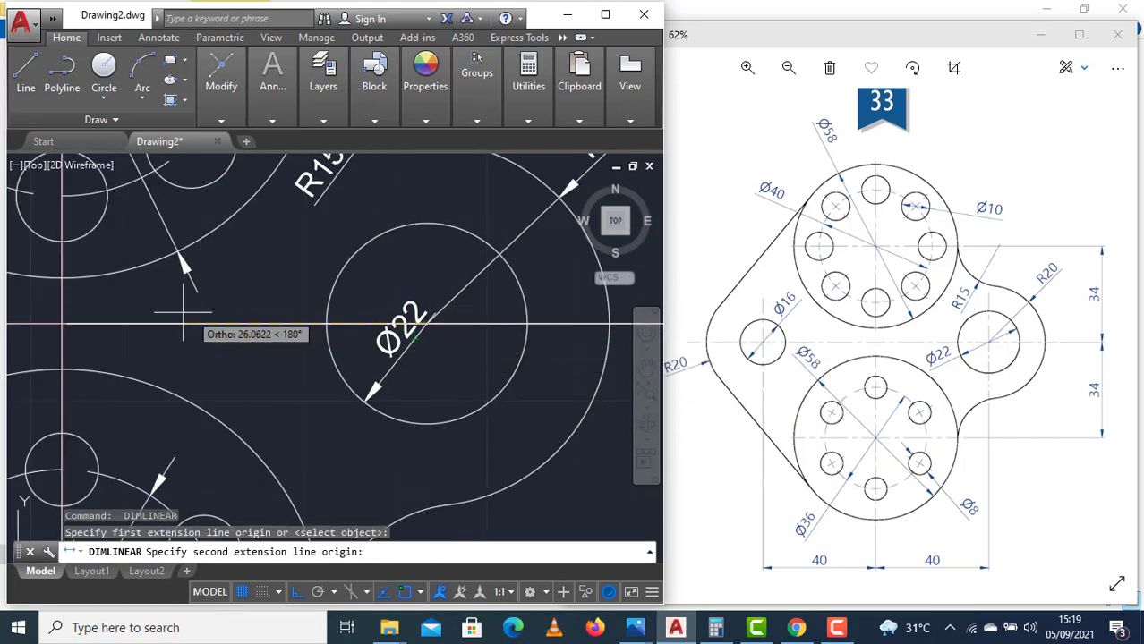
{"action": "left_click", "coordinate": [61, 323]}
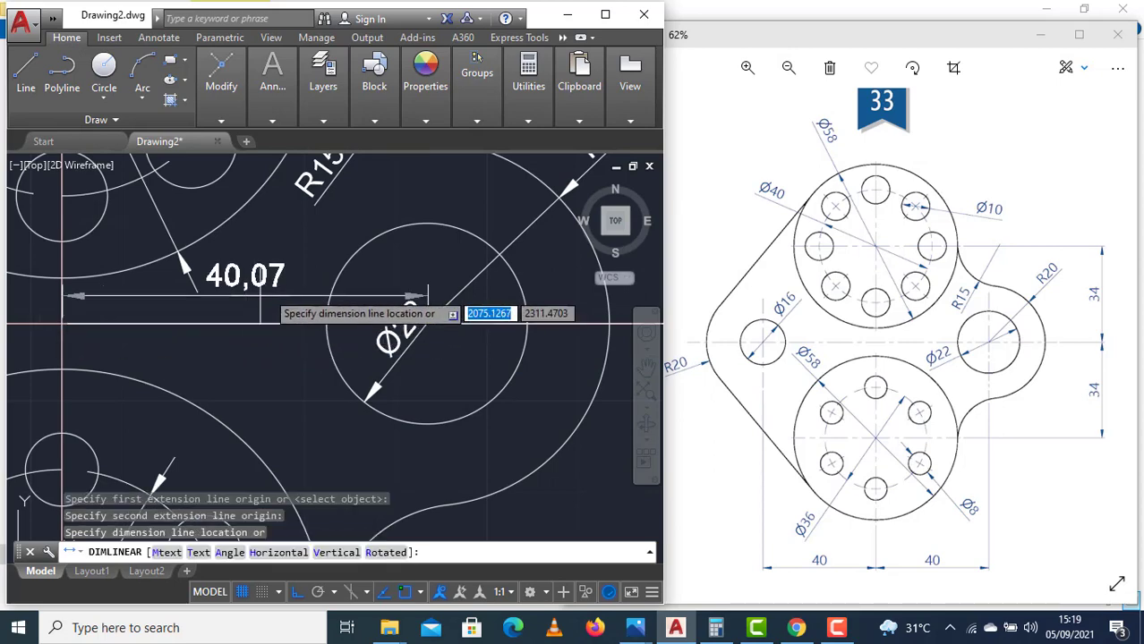
{"action": "scroll", "coordinate": [268, 286], "scroll_direction": "down", "scroll_amount": 4}
{"action": "left_click", "coordinate": [282, 456]}
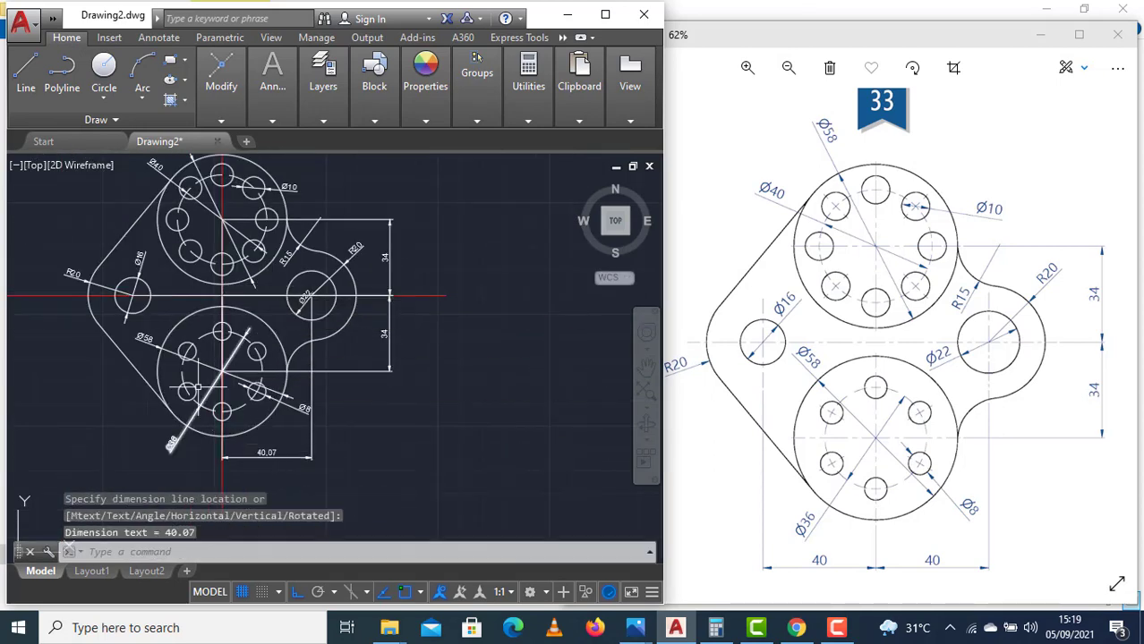
Add a horizontal 40 dimension from the Ø16 circle centre to the vertical centre line.
{"action": "key", "text": "Return"}
{"action": "scroll", "coordinate": [222, 295], "scroll_direction": "up", "scroll_amount": 5}
{"action": "left_click", "coordinate": [90, 268]}
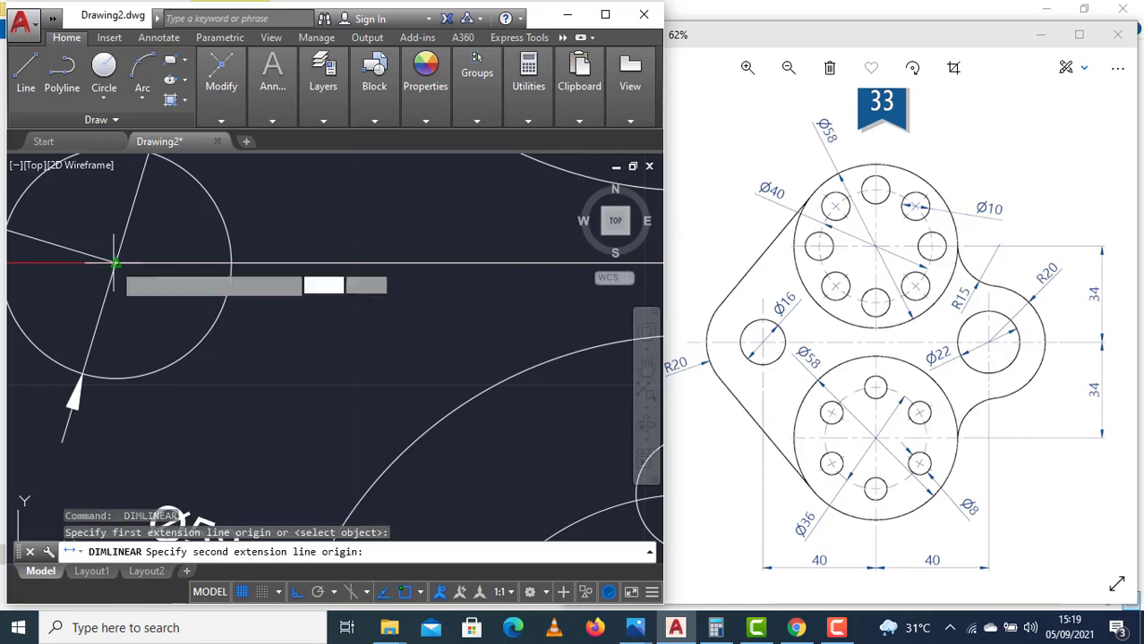
{"action": "scroll", "coordinate": [300, 301], "scroll_direction": "down", "scroll_amount": 3}
{"action": "left_click", "coordinate": [221, 303]}
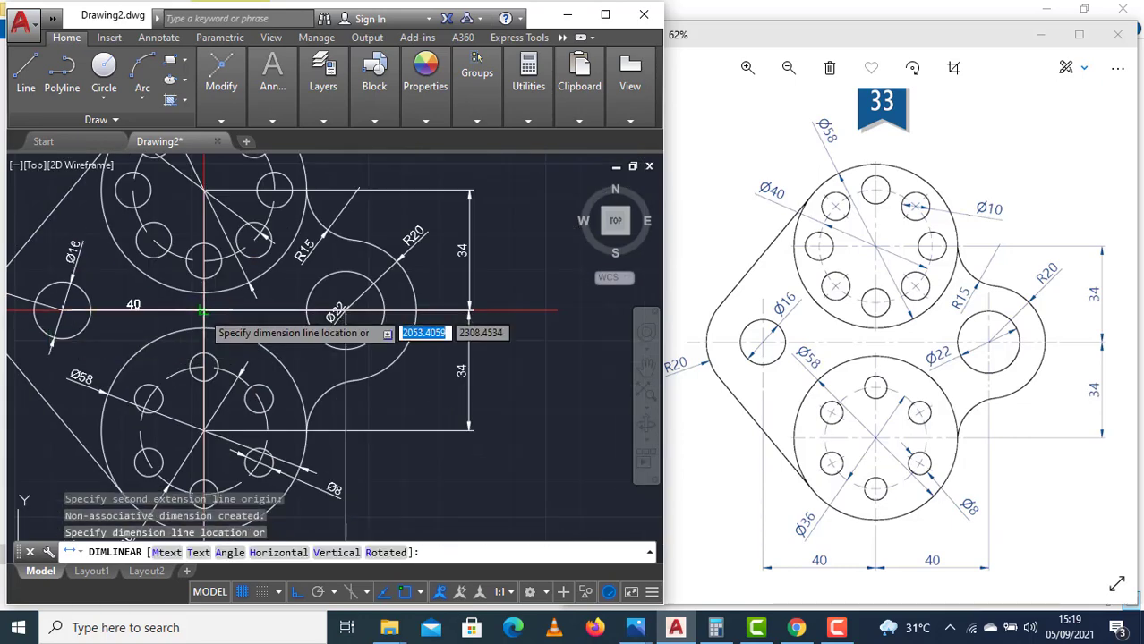
{"action": "scroll", "coordinate": [215, 461], "scroll_direction": "up", "scroll_amount": 4}
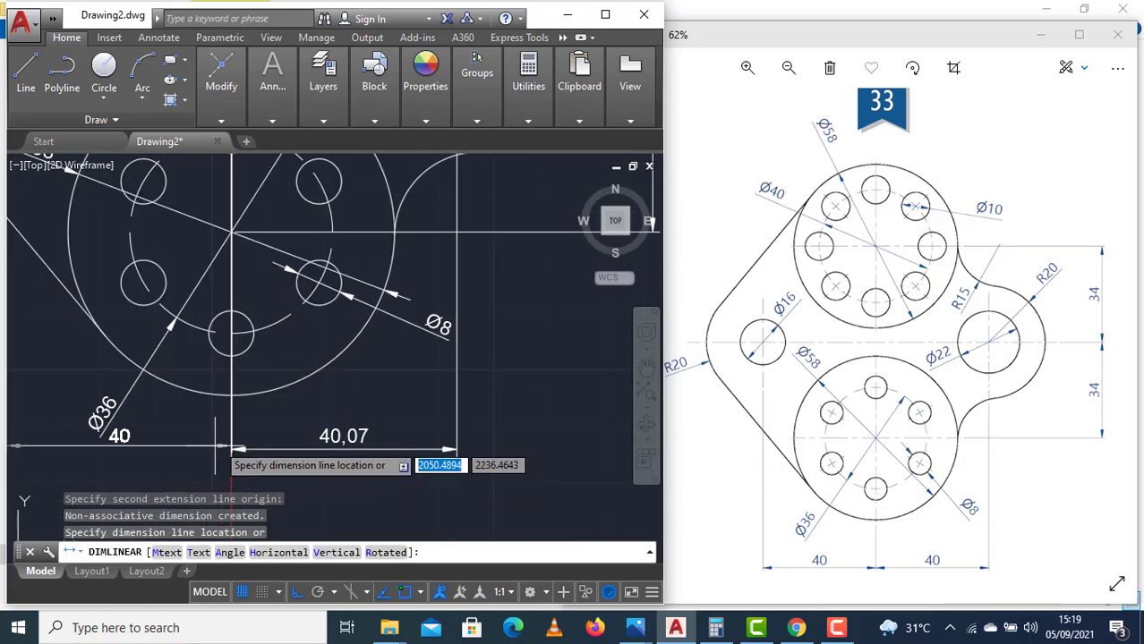
{"action": "left_click", "coordinate": [229, 448]}
Grip-stretch the 40.07 dimension's end onto the Ø22 circle centre.
{"action": "left_click", "coordinate": [431, 473]}
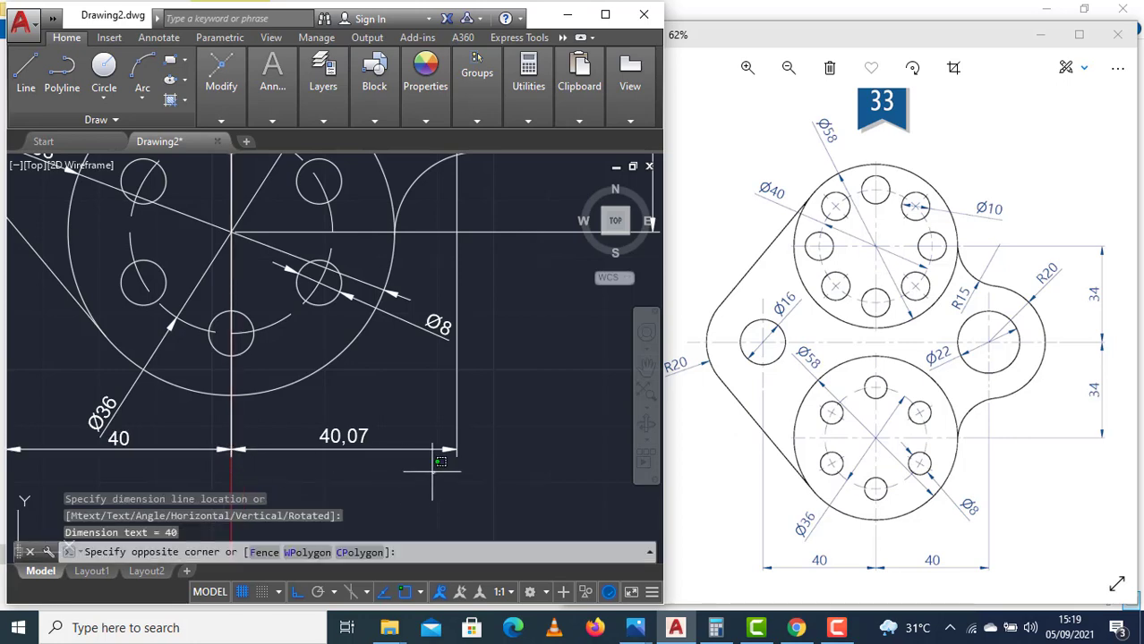
{"action": "left_click", "coordinate": [393, 443]}
{"action": "scroll", "coordinate": [394, 443], "scroll_direction": "down", "scroll_amount": 4}
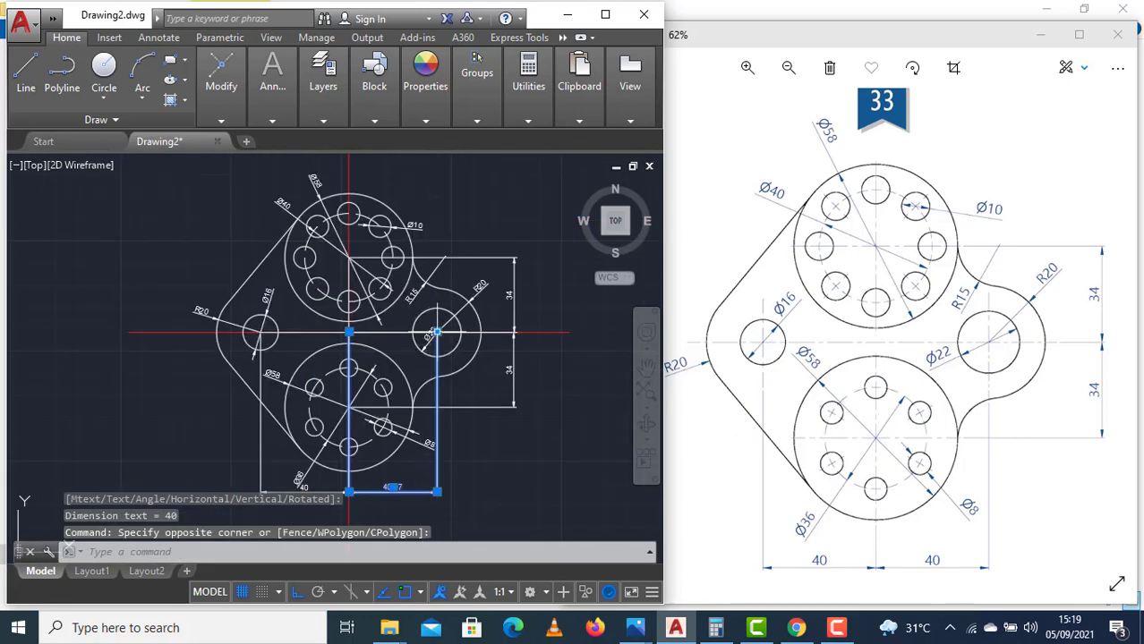
{"action": "left_click", "coordinate": [436, 333]}
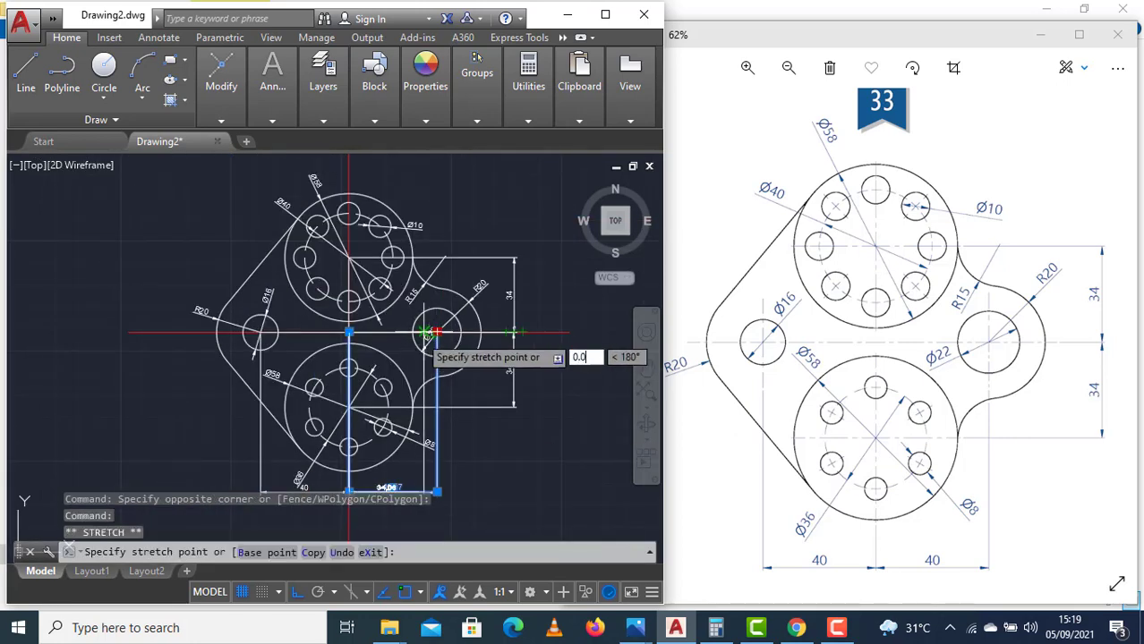
{"action": "left_click", "coordinate": [433, 333]}
{"action": "key", "text": "Escape"}
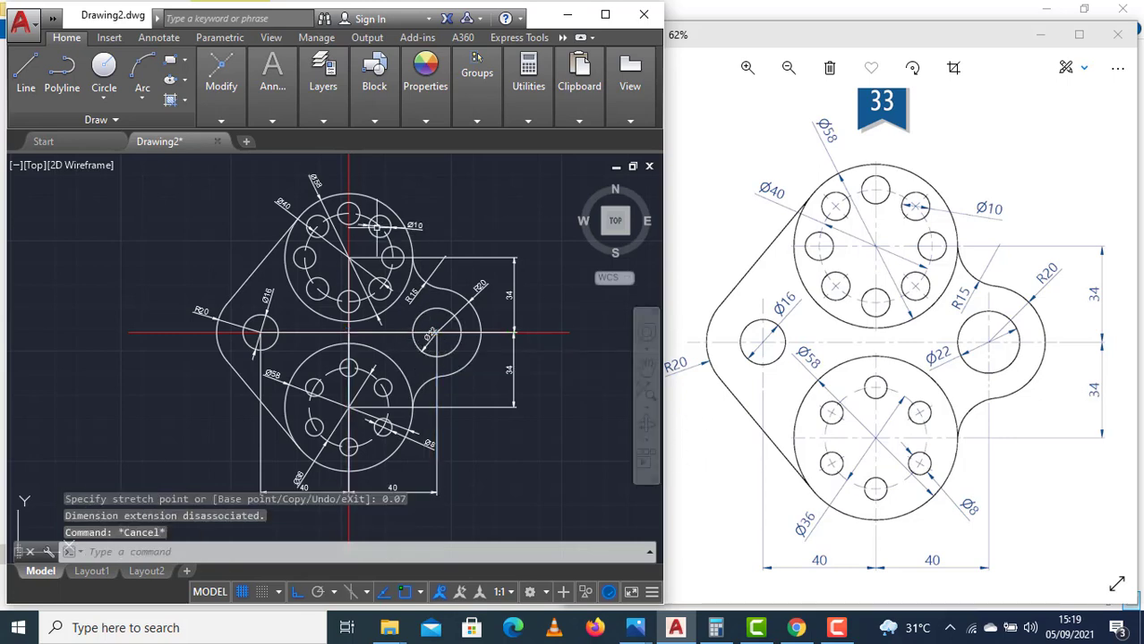
Add center marks to the top large circle, left Ø16 circle, Ø22 circle and one lower Ø8 hole.
{"action": "left_click", "coordinate": [166, 39]}
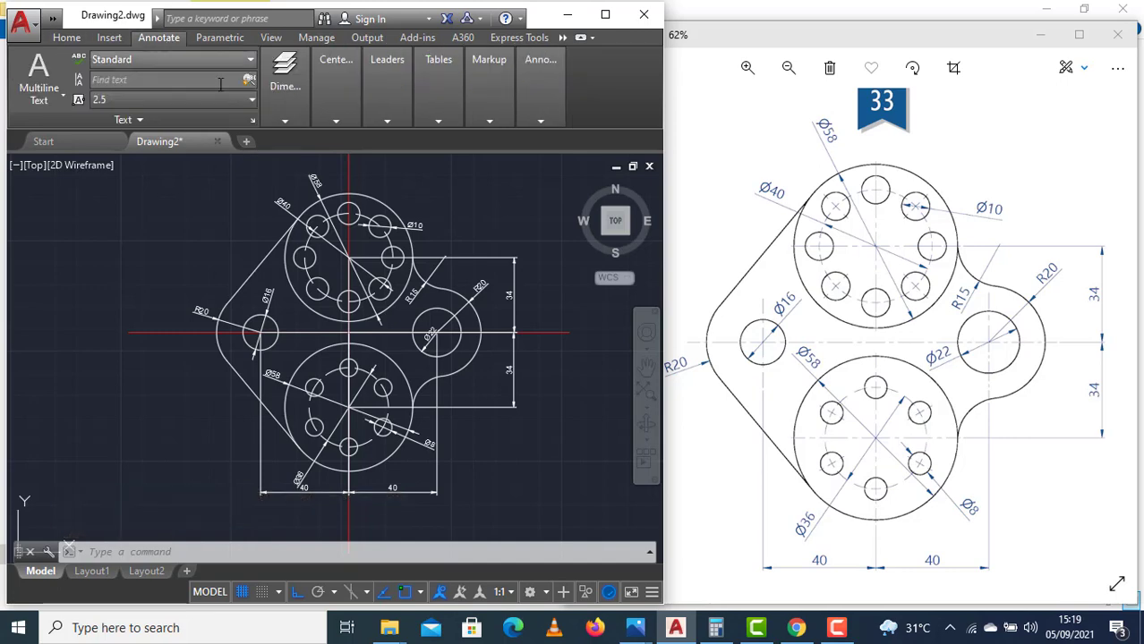
{"action": "left_click", "coordinate": [336, 123]}
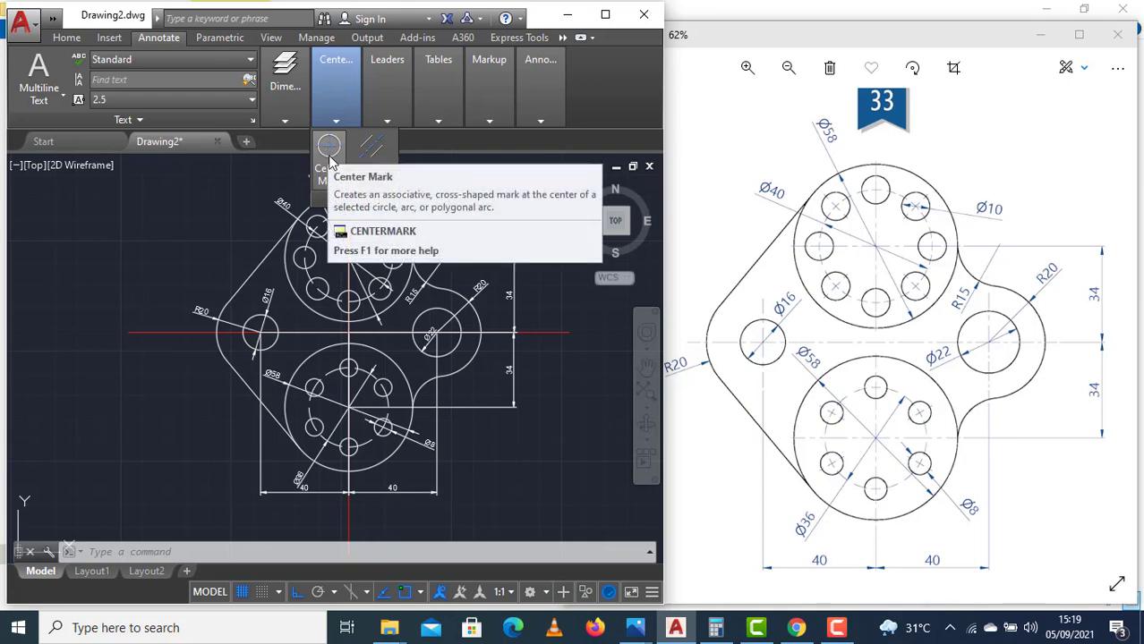
{"action": "left_click", "coordinate": [329, 151]}
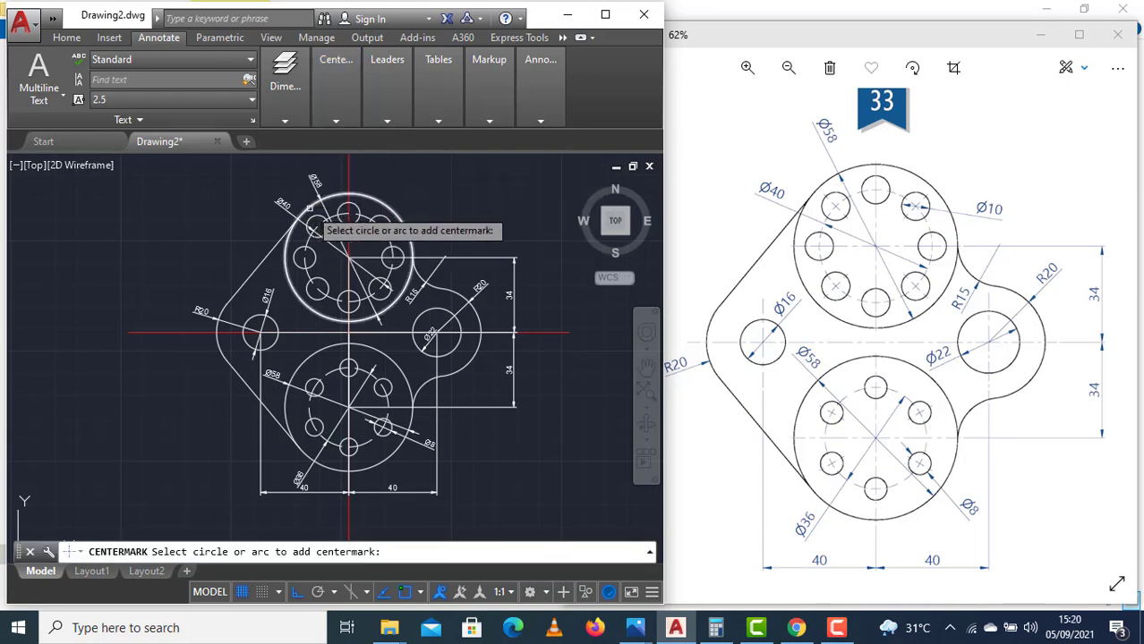
{"action": "left_click", "coordinate": [306, 208]}
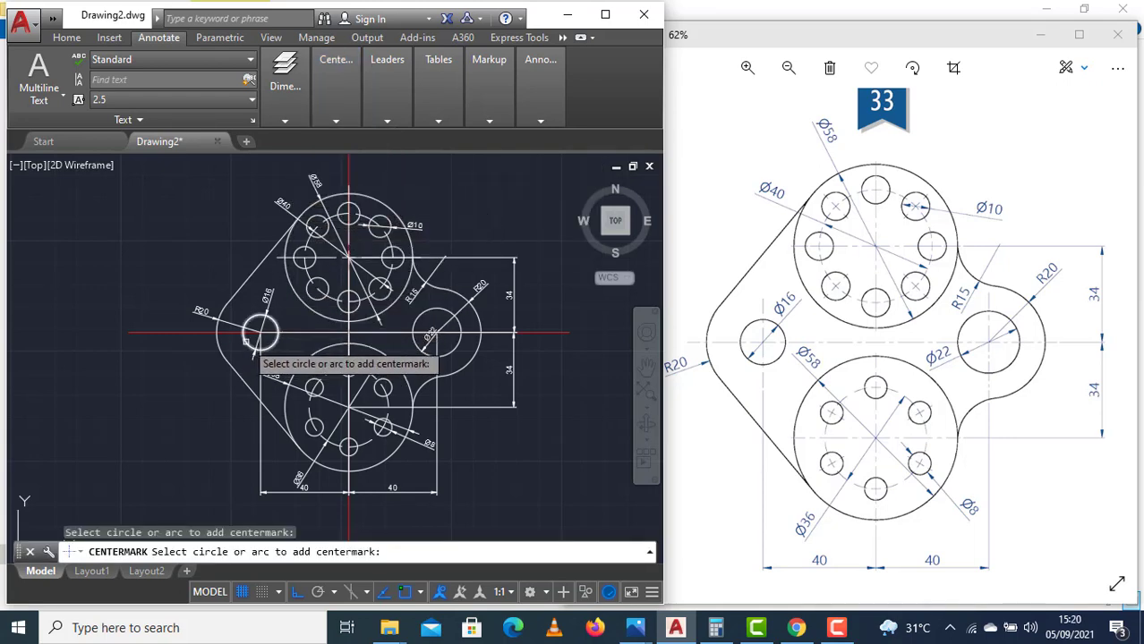
{"action": "left_click", "coordinate": [215, 342]}
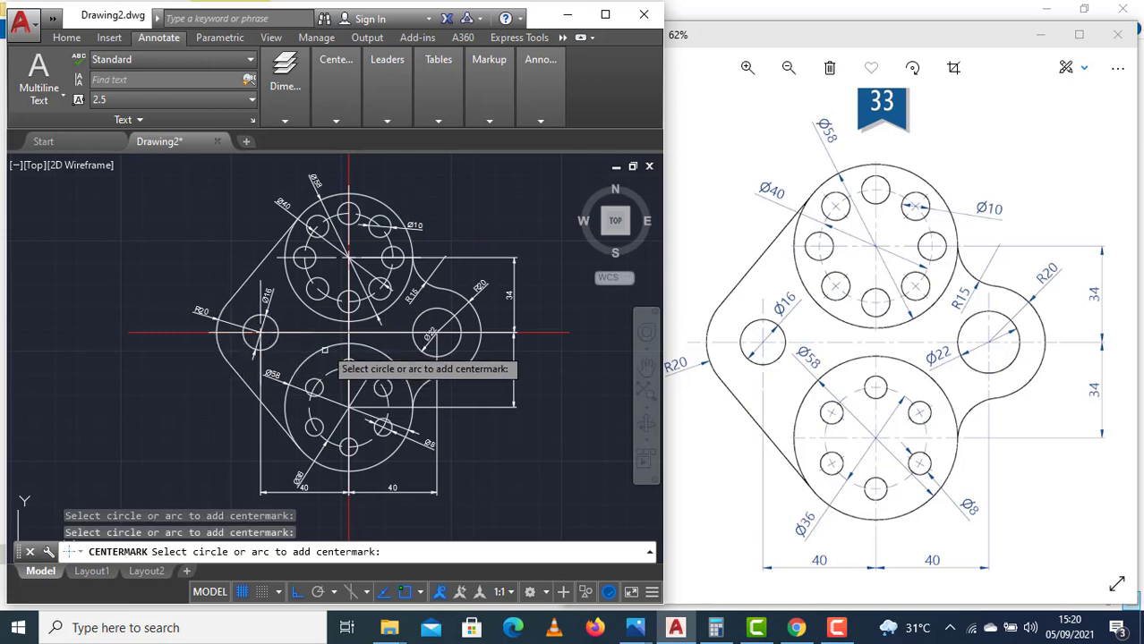
{"action": "left_click", "coordinate": [446, 353]}
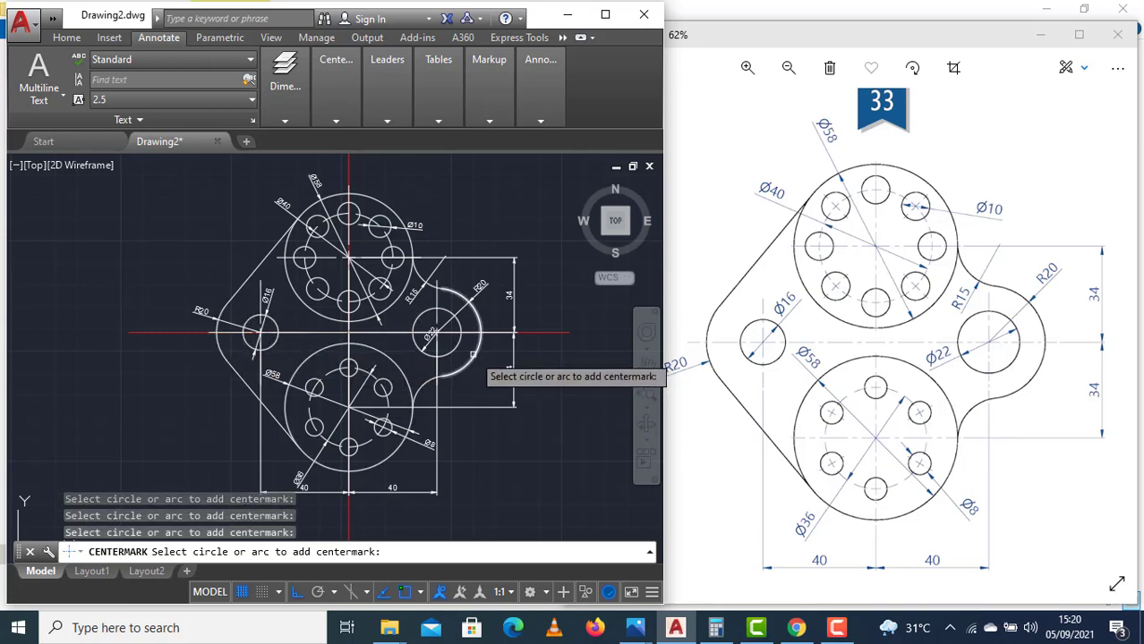
{"action": "left_click", "coordinate": [383, 387]}
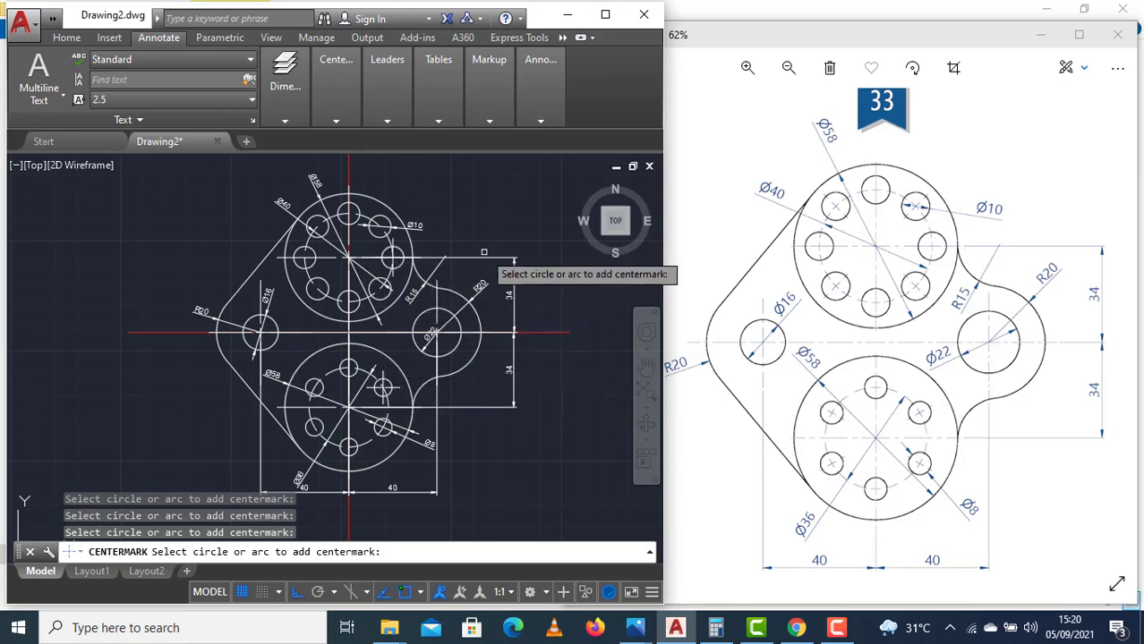
{"action": "key", "text": "Escape"}
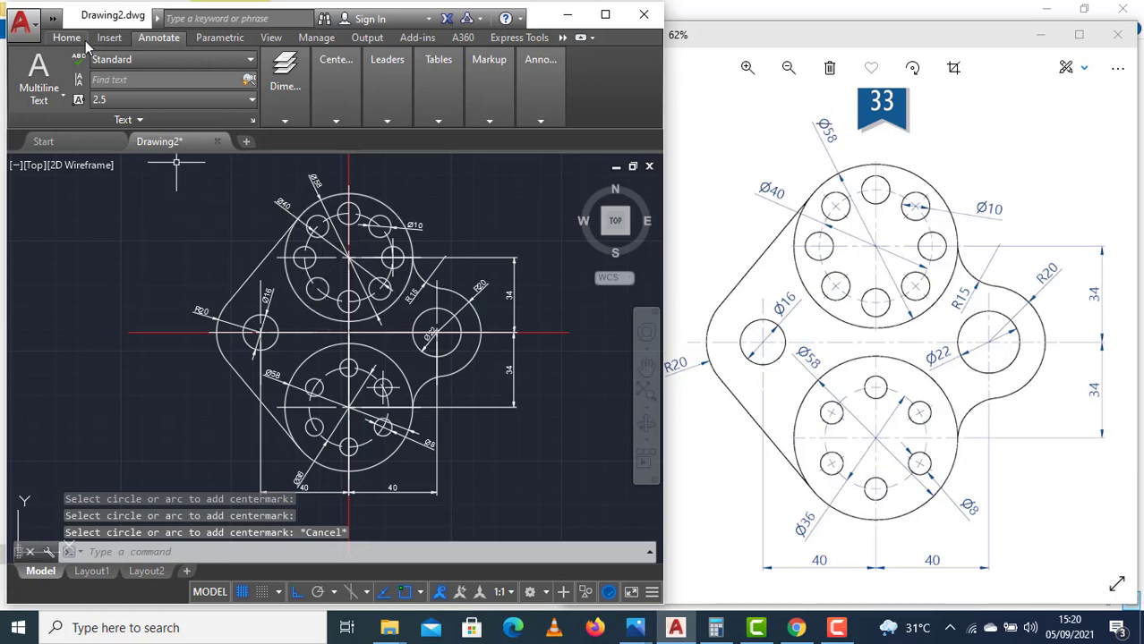
Return to the Home tools and zoom the view to fit the whole drawing.
{"action": "left_click", "coordinate": [71, 40]}
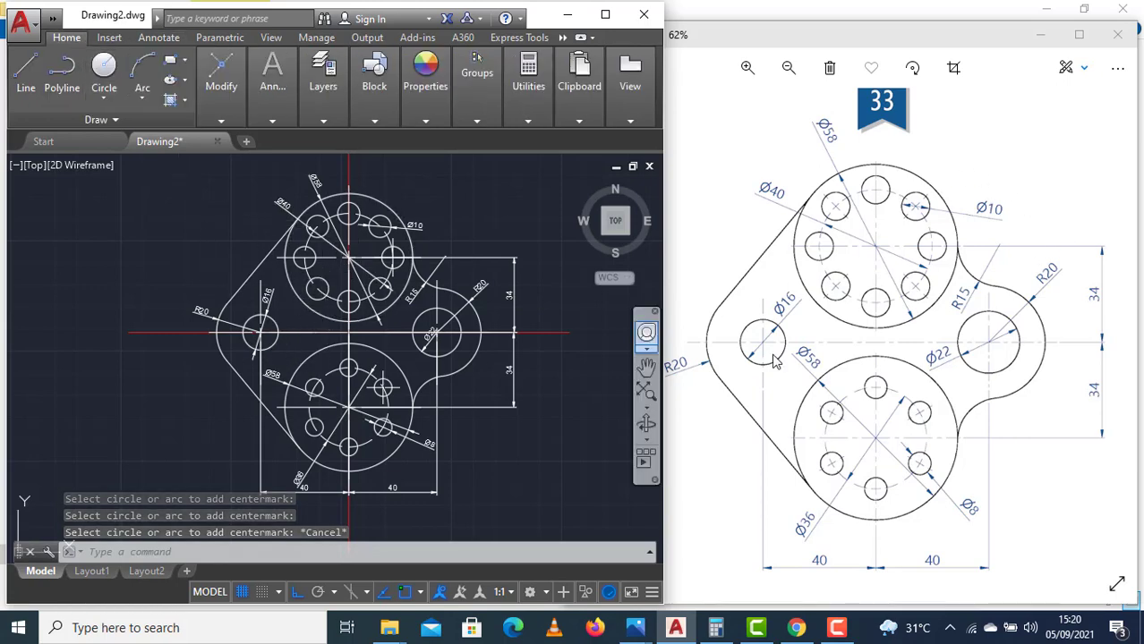
{"action": "scroll", "coordinate": [329, 307], "scroll_direction": "up", "scroll_amount": 3}
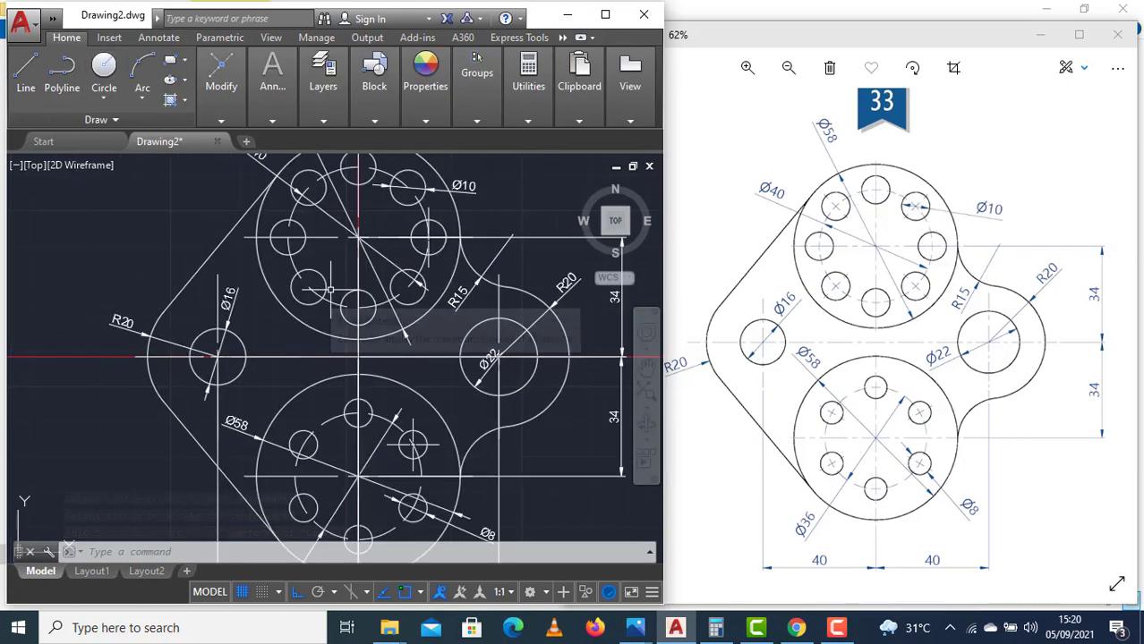
{"action": "scroll", "coordinate": [330, 308], "scroll_direction": "down", "scroll_amount": 3}
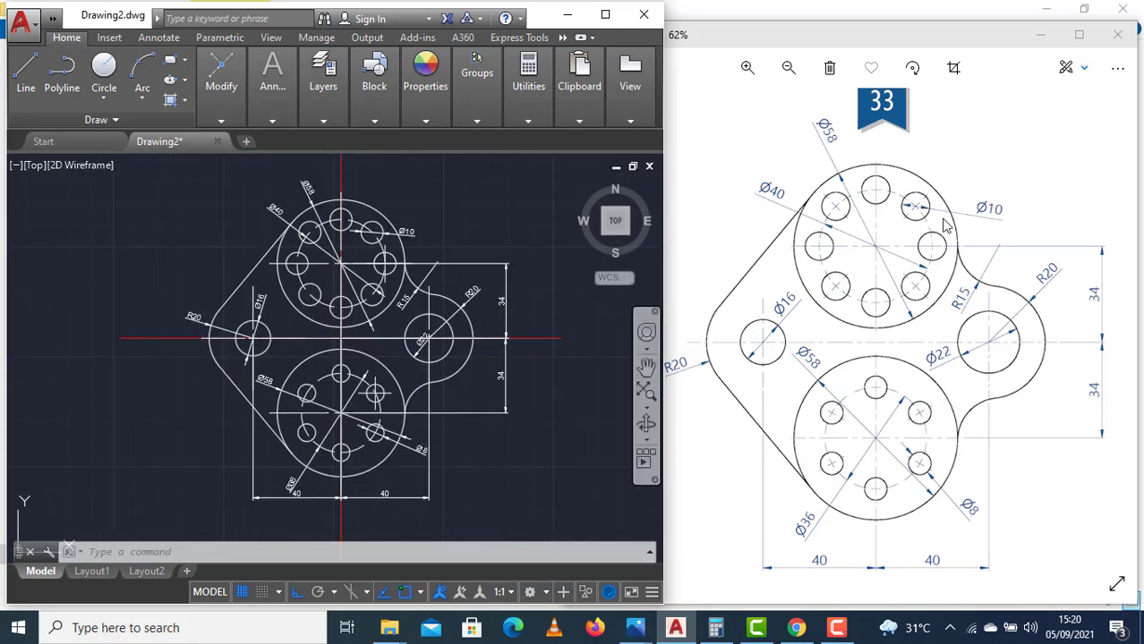